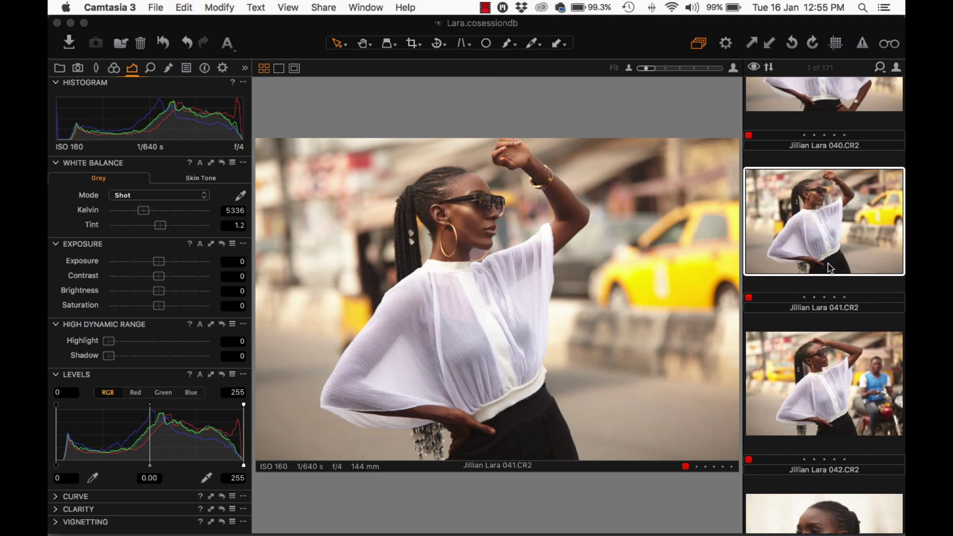
Set the white balance from the neutral grey road surface and warm the Kelvin value to 4523
scroll(813, 269, "up", 1)
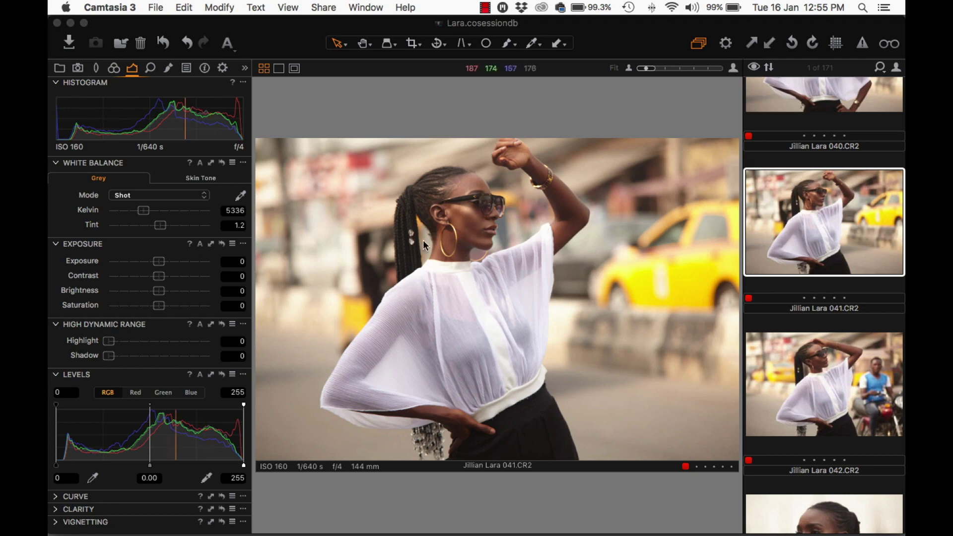
left_click(241, 200)
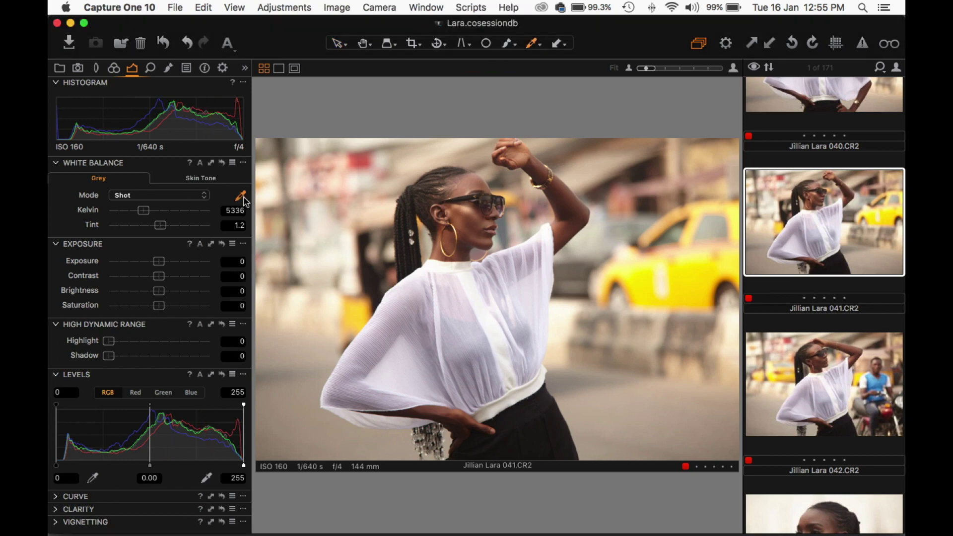
left_click(633, 406)
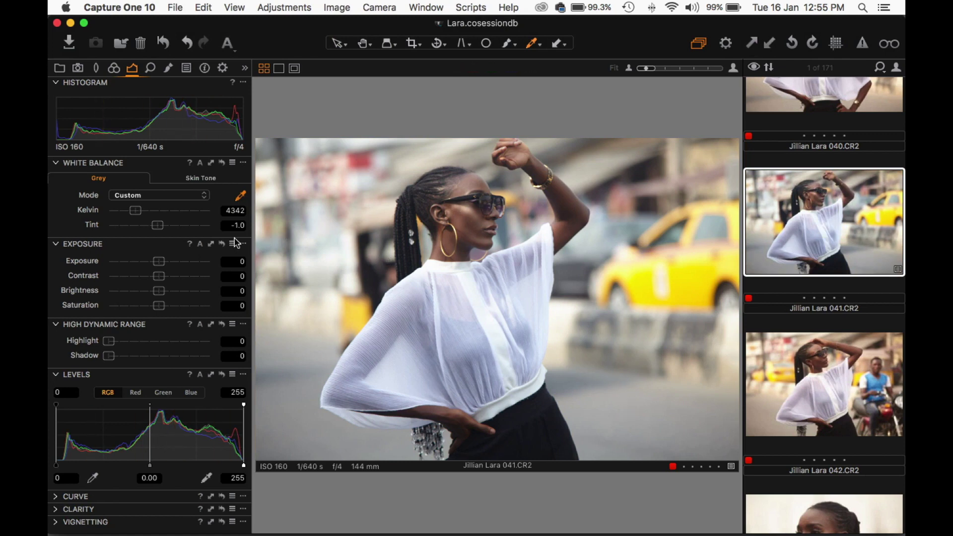
left_click_drag(135, 210, 138, 214)
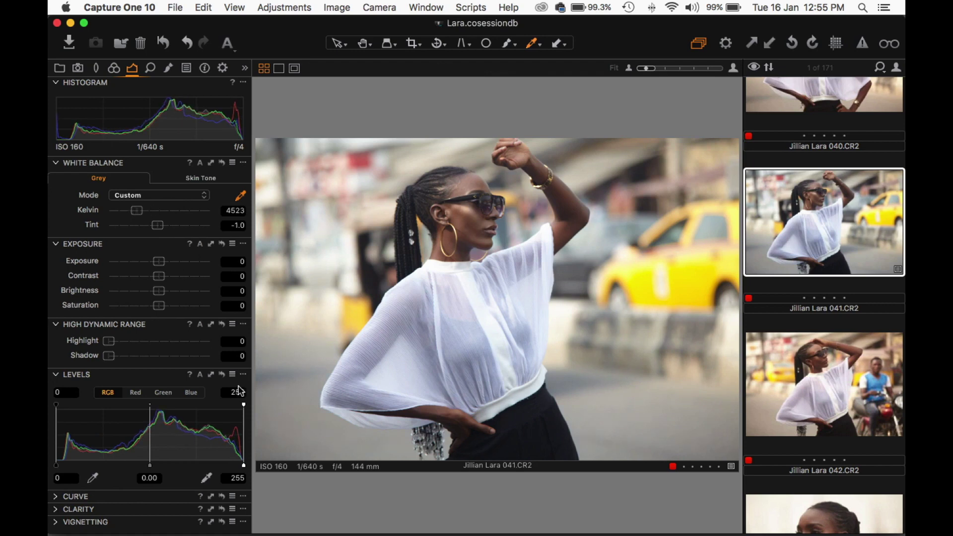
Set the High Dynamic Range Shadow to 20 and the exposure Brightness to 5
left_click(132, 357)
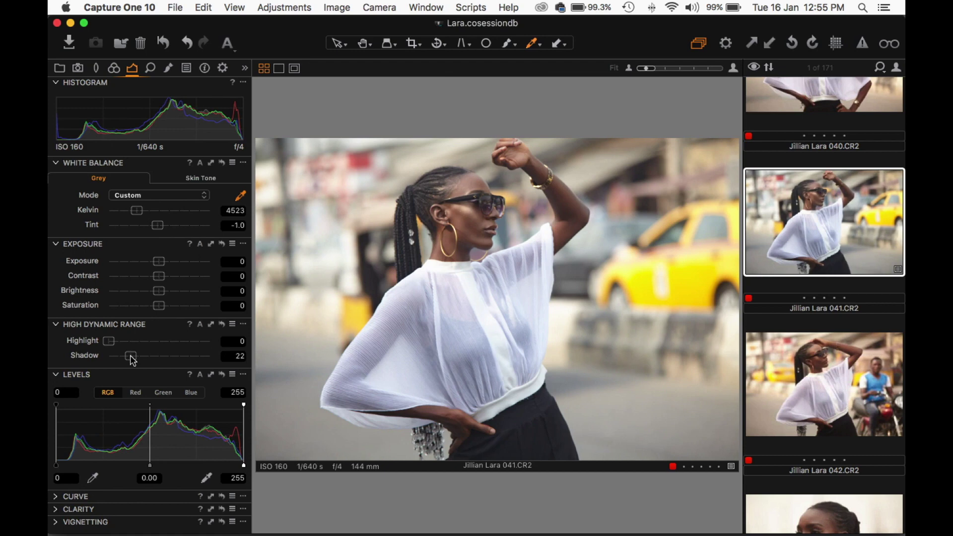
left_click_drag(131, 357, 129, 358)
left_click_drag(160, 291, 165, 295)
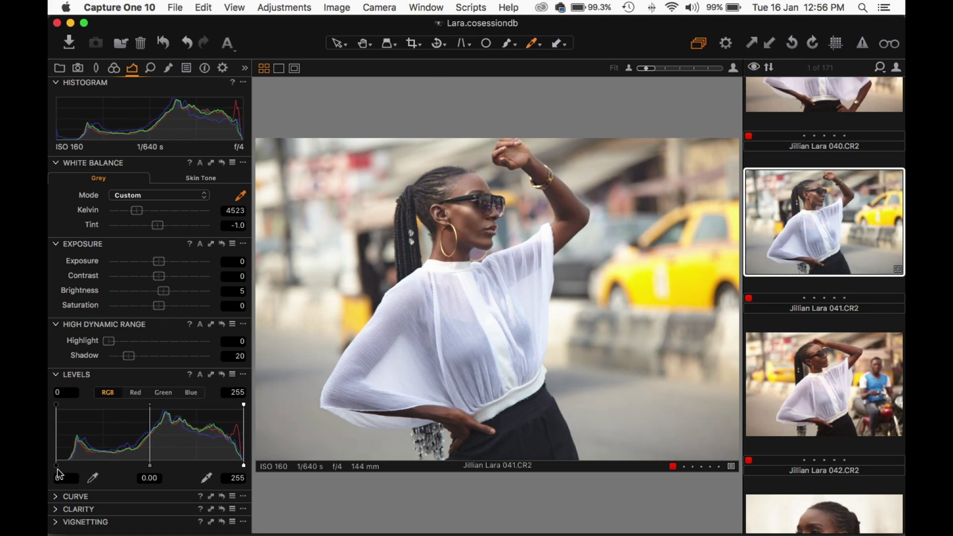
Raise the Levels input black point to 11 and apply Natural Clarity of 4 with Structure of 2
left_click_drag(57, 467, 60, 467)
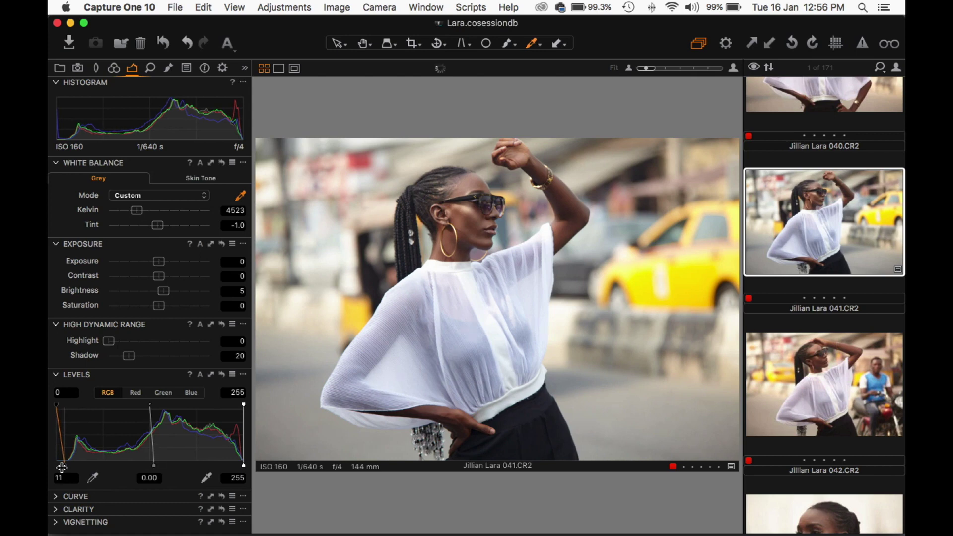
left_click(56, 509)
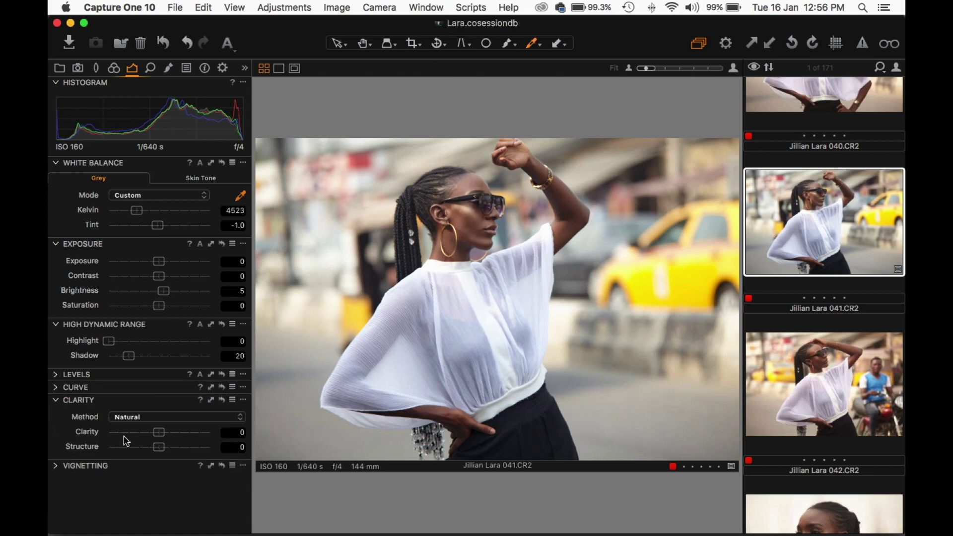
left_click_drag(159, 436, 159, 448)
Enable Diffraction Correction and Chromatic Aberration in the lens correction and set Sharpness Falloff to 100%
left_click(96, 69)
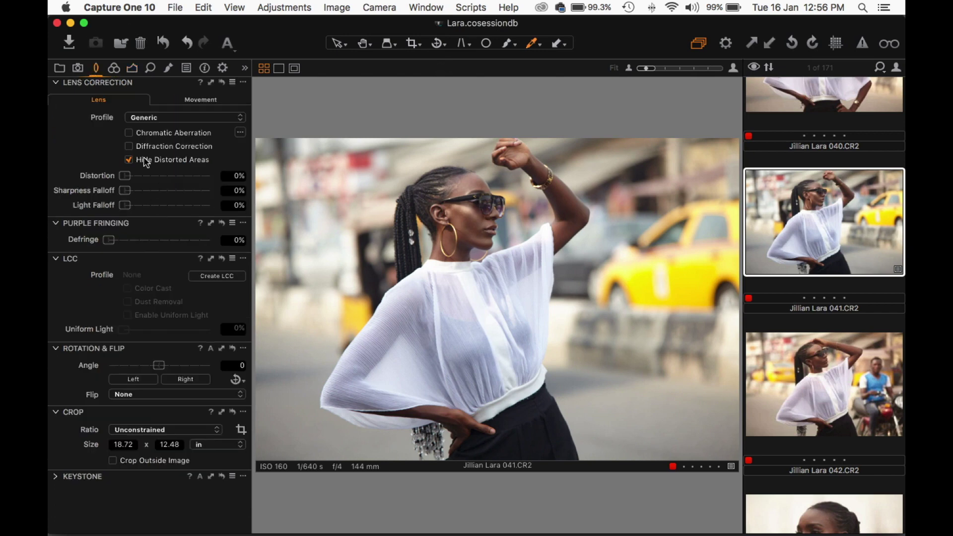
left_click(129, 146)
left_click(130, 133)
left_click(162, 195)
left_click_drag(162, 194, 157, 192)
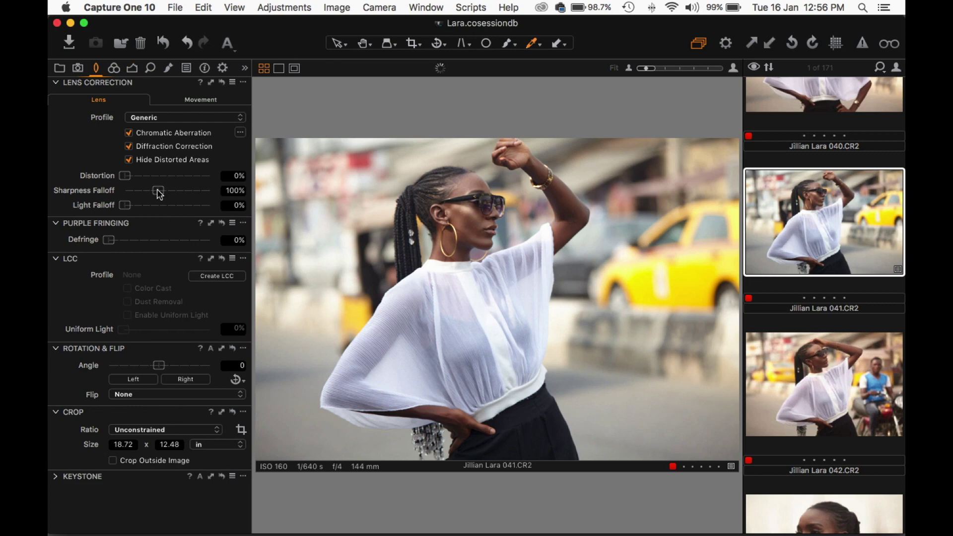
Set the exposure Saturation of the selected photo to 10
left_click(114, 69)
left_click(133, 69)
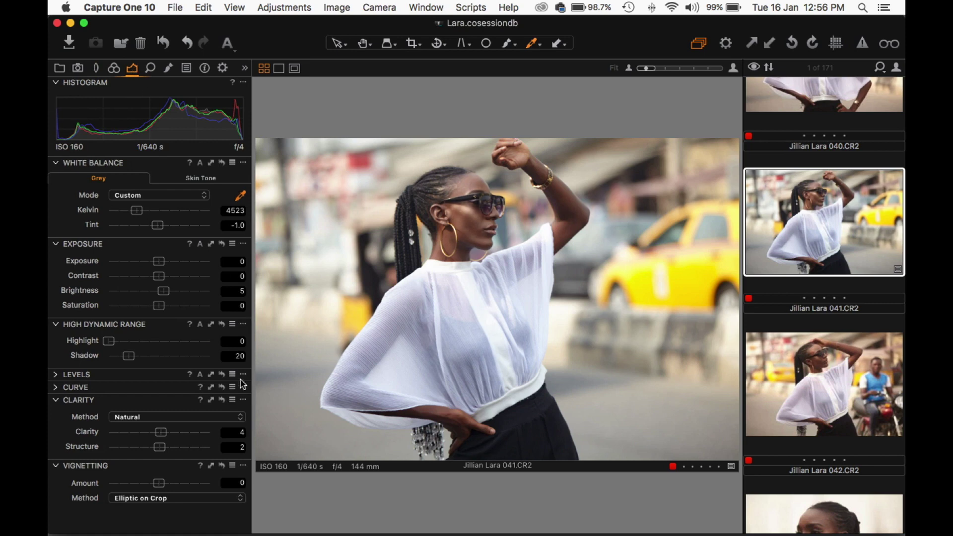
left_click_drag(163, 307, 170, 308)
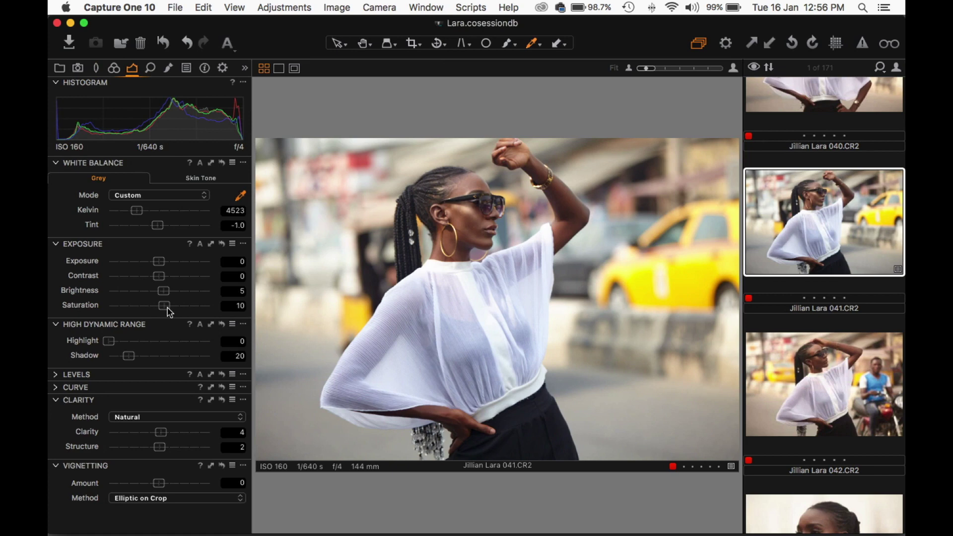
Process the selected raw photo, switch to Finder and open the exported PSD from the Output folder in Photoshop
left_click(725, 43)
scroll(885, 273, "down", 1)
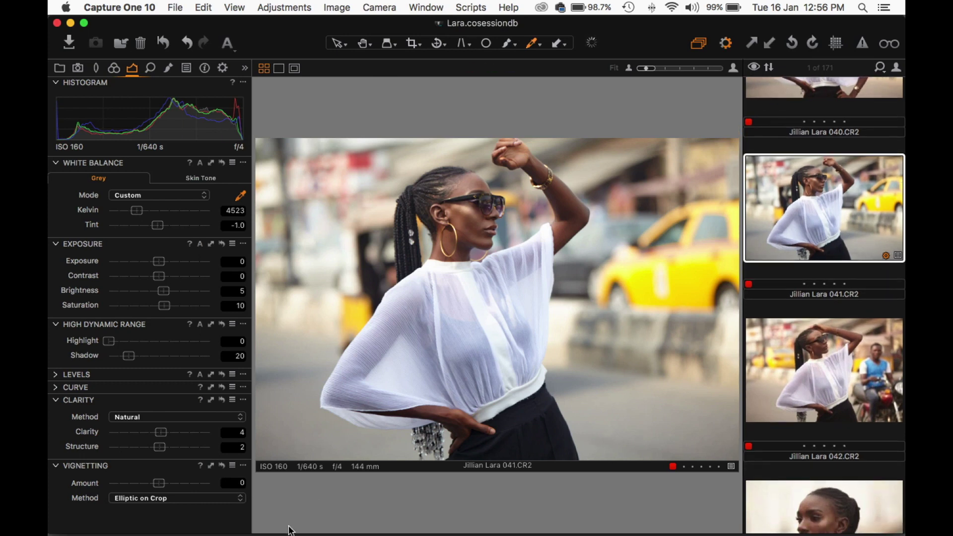
mouse_move(271, 531)
left_click(193, 503)
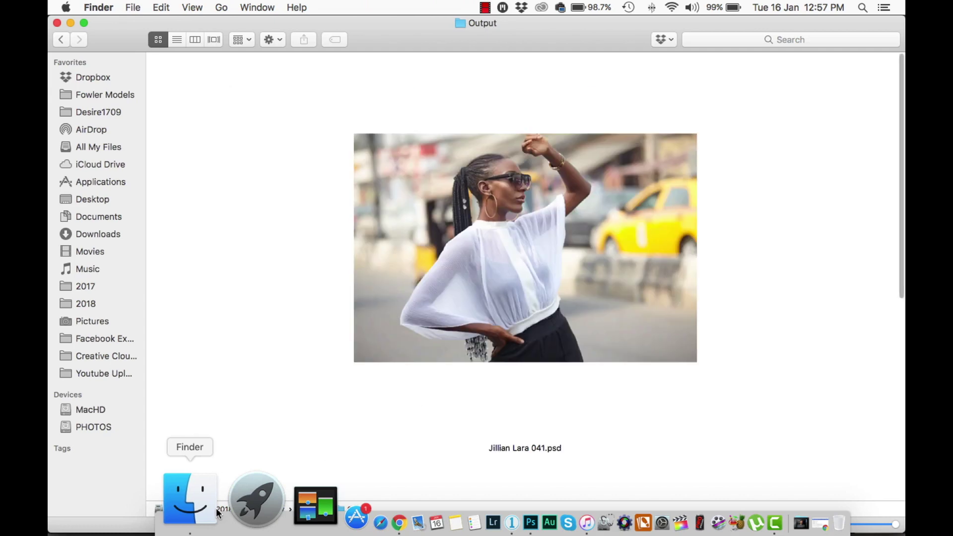
double_click(541, 238)
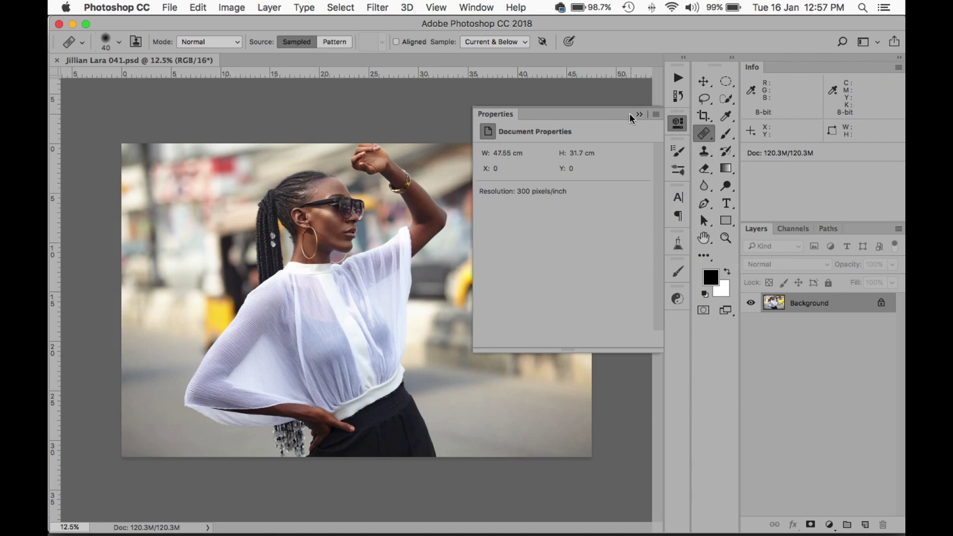
Duplicate the Background layer and reduce the healing brush size to 10 for close-up work on the face
key("super+j")
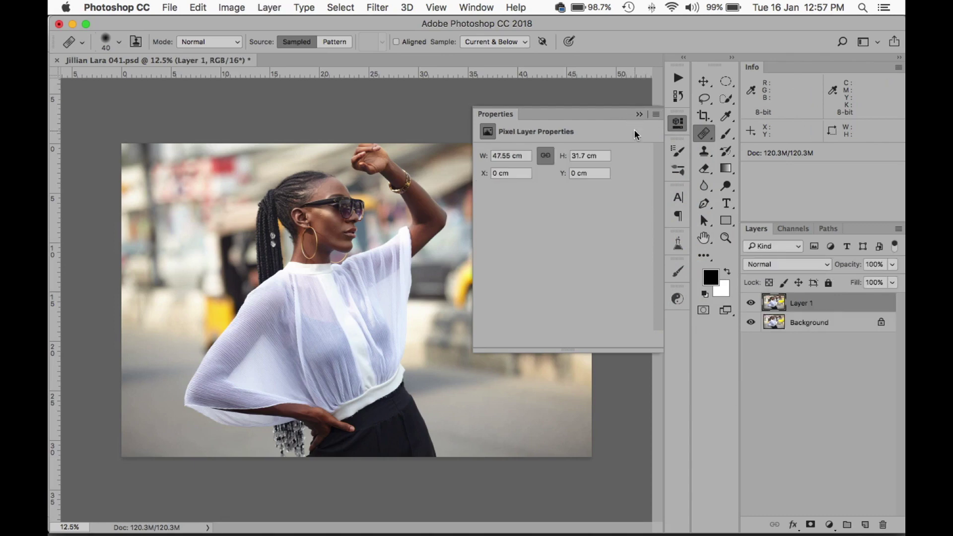
key("super+equal")
key("super+equal")
key("super+equal")
key("super+equal")
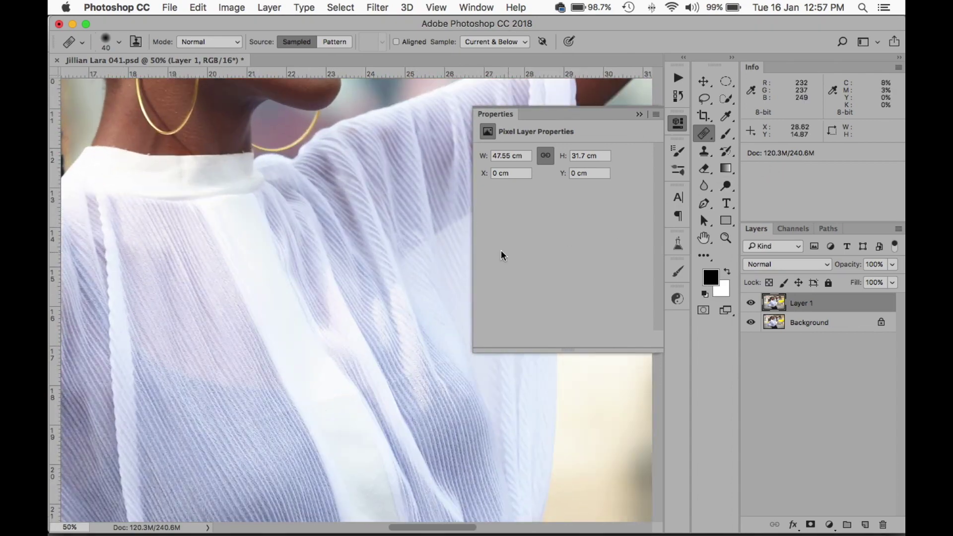
left_click_drag(372, 228, 415, 506)
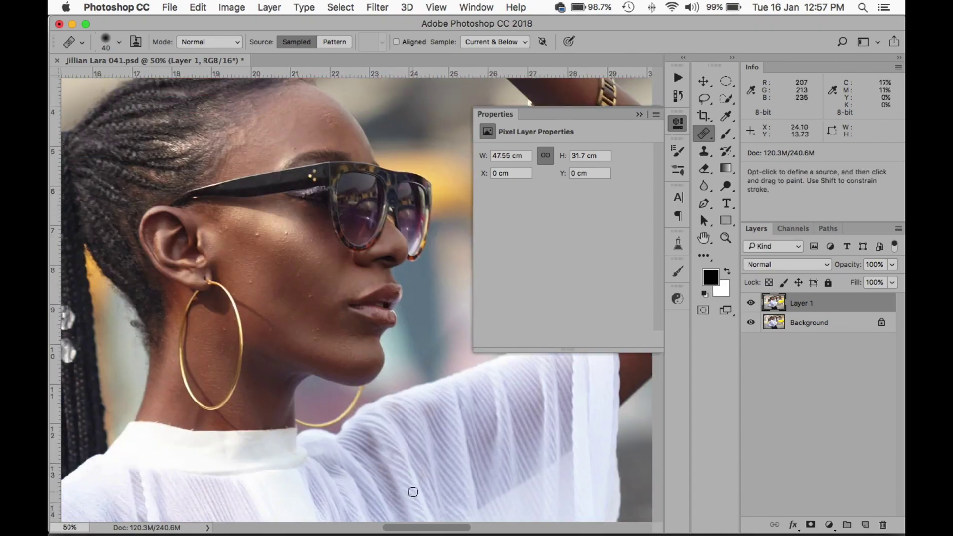
key("super+equal")
key("super+equal")
scroll(281, 434, "left", 5)
scroll(281, 434, "up", 3)
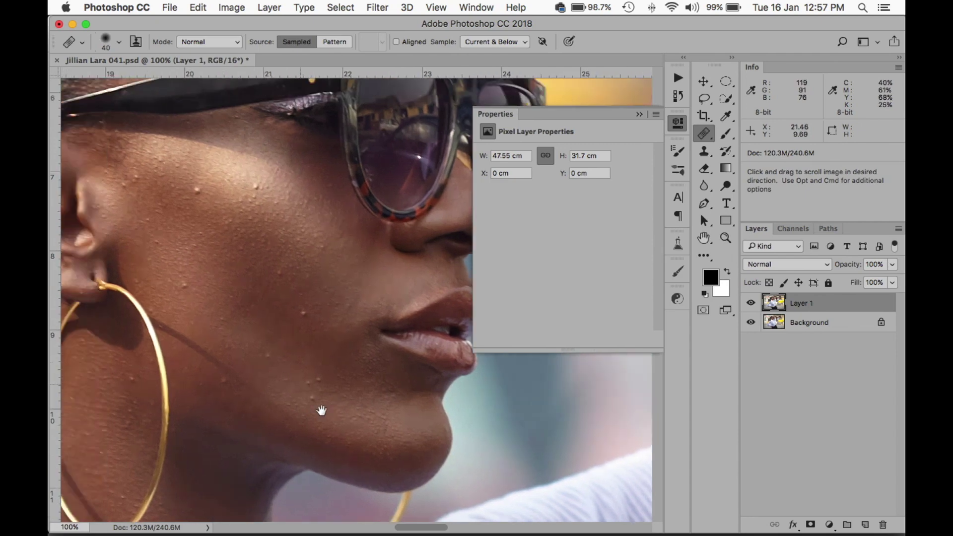
key("bracketleft")
key("bracketleft")
key("bracketleft")
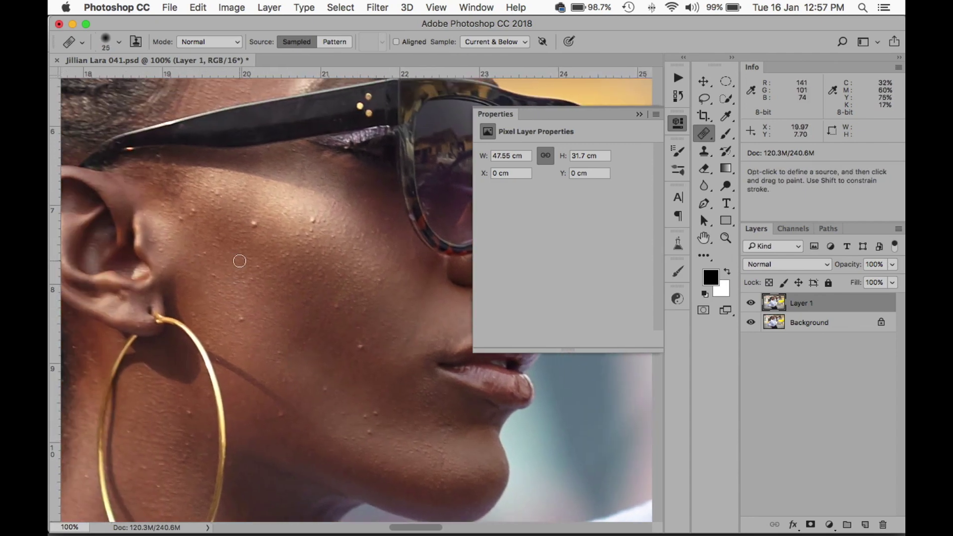
scroll(234, 249, "right", 5)
scroll(234, 248, "down", 1)
scroll(229, 236, "left", 5)
scroll(230, 236, "up", 2)
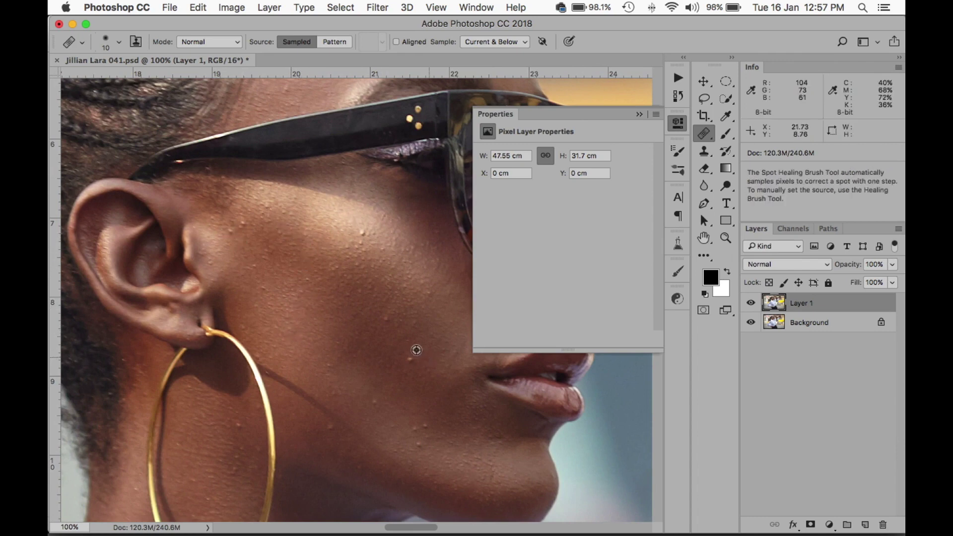
Heal the small bumps on the cheek, jaw, neck and the skin beside the ear using nearby clean skin
left_click(400, 347, "alt")
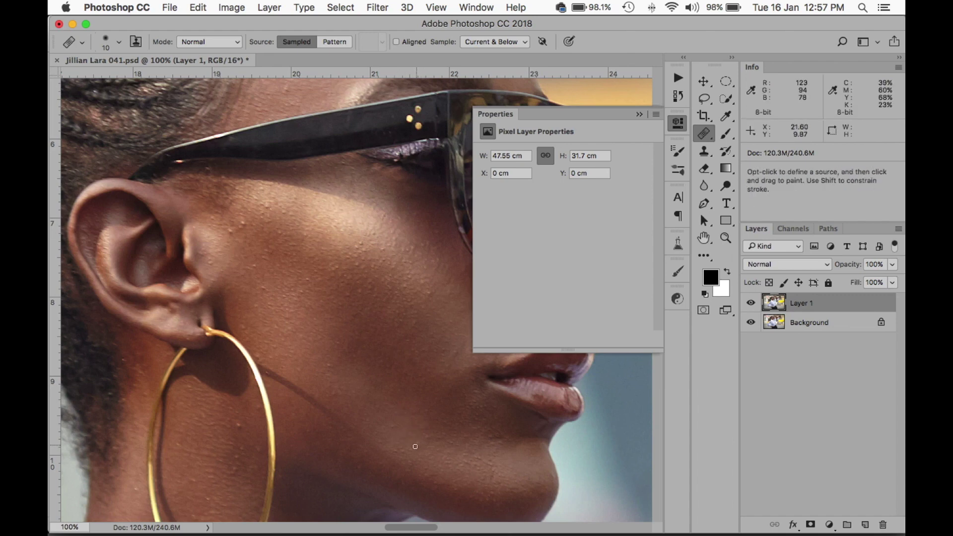
left_click_drag(242, 426, 234, 422)
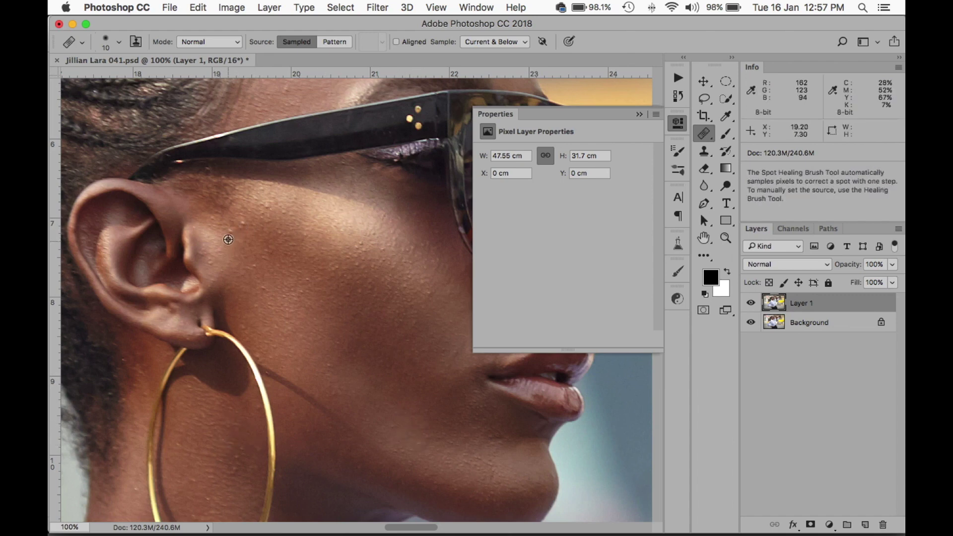
left_click_drag(228, 233, 241, 231)
left_click_drag(317, 240, 342, 338)
Heal the small blemishes on the forehead between the hairline and the eyebrow
mouse_move(393, 144)
left_mouse_down()
mouse_move(319, 155)
mouse_move(313, 168)
left_mouse_up()
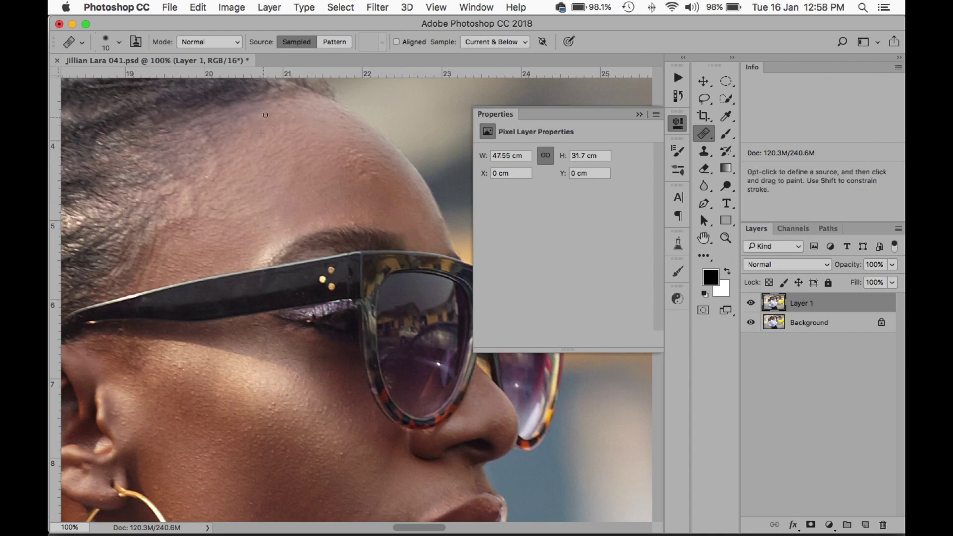
mouse_move(409, 231)
left_mouse_down()
mouse_move(368, 231)
mouse_move(379, 134)
mouse_move(348, 110)
left_mouse_up()
scroll(289, 376, "left", 2)
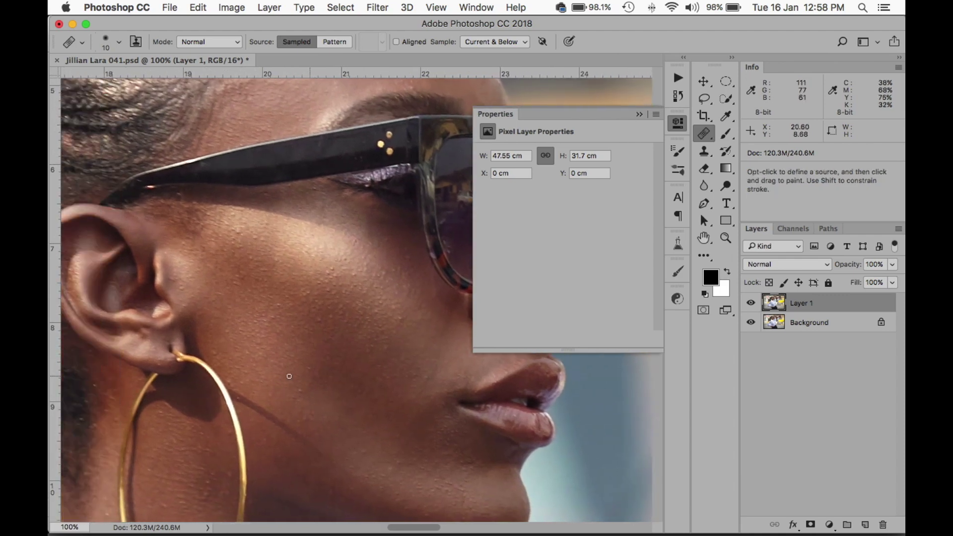
Inspect the face, raised arm, blouse and lower sleeve for remaining blemishes, ending with the whole image
key("super+minus")
key("super+minus")
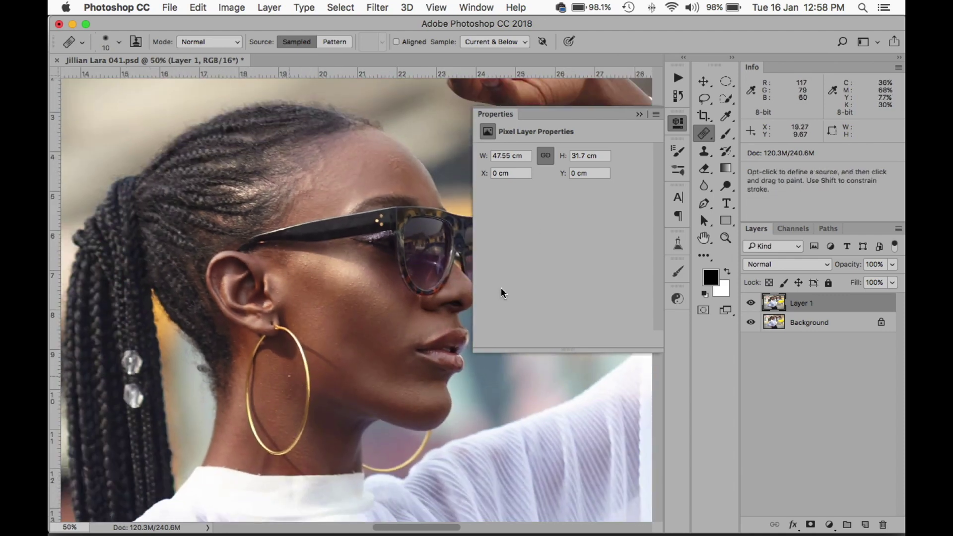
left_click_drag(428, 198, 94, 221)
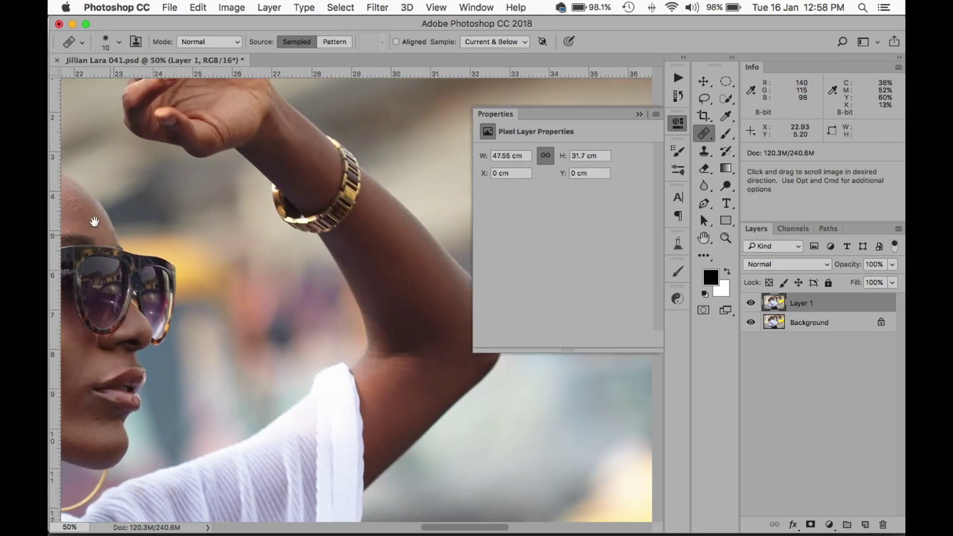
scroll(94, 221, "down", 10)
scroll(149, 298, "left", 5)
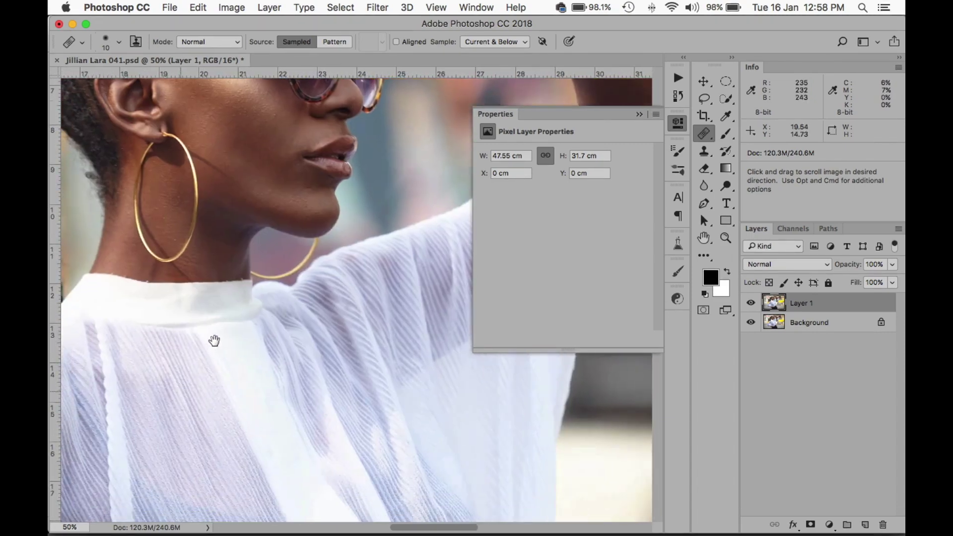
scroll(214, 340, "down", 15)
scroll(214, 341, "left", 8)
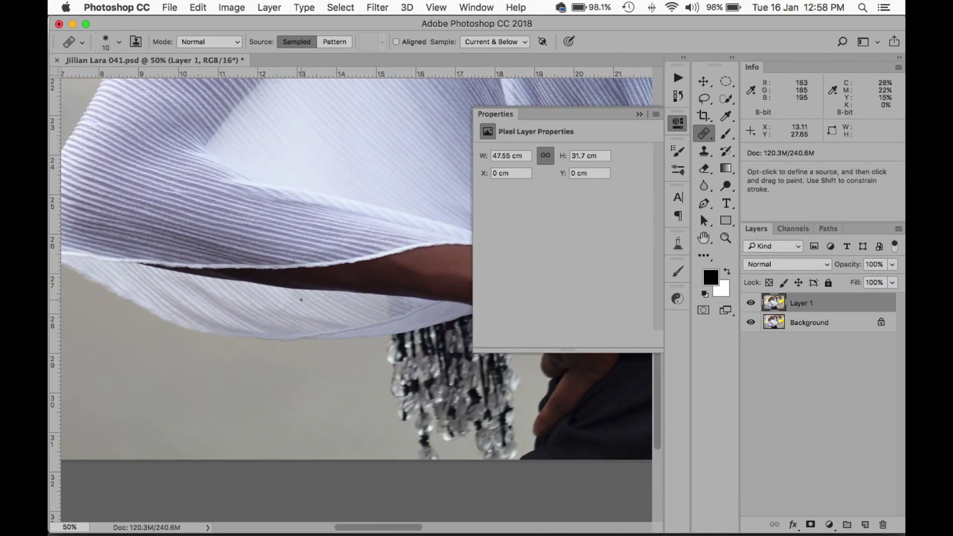
key("super+0")
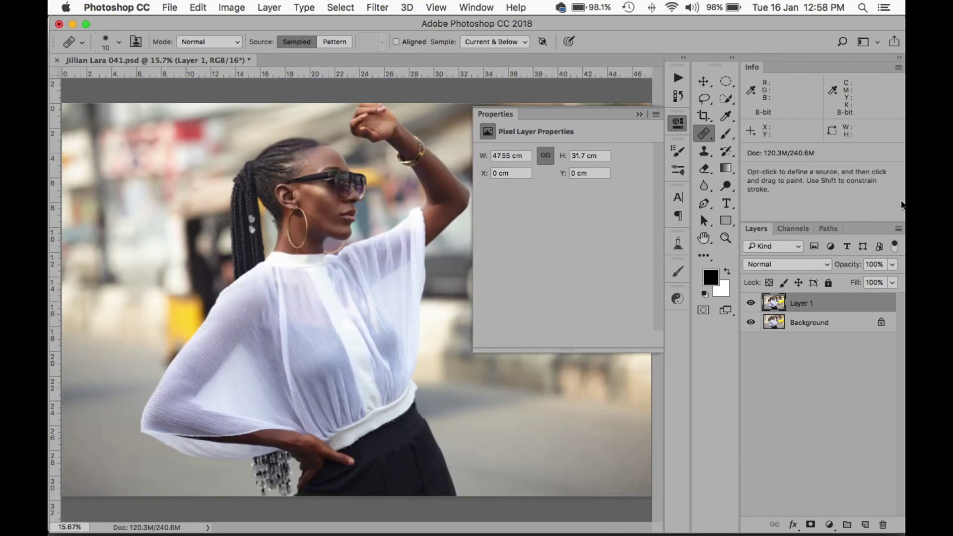
Duplicate the healed layer twice and rename the lower copy as Low
key("super+j")
key("super+j")
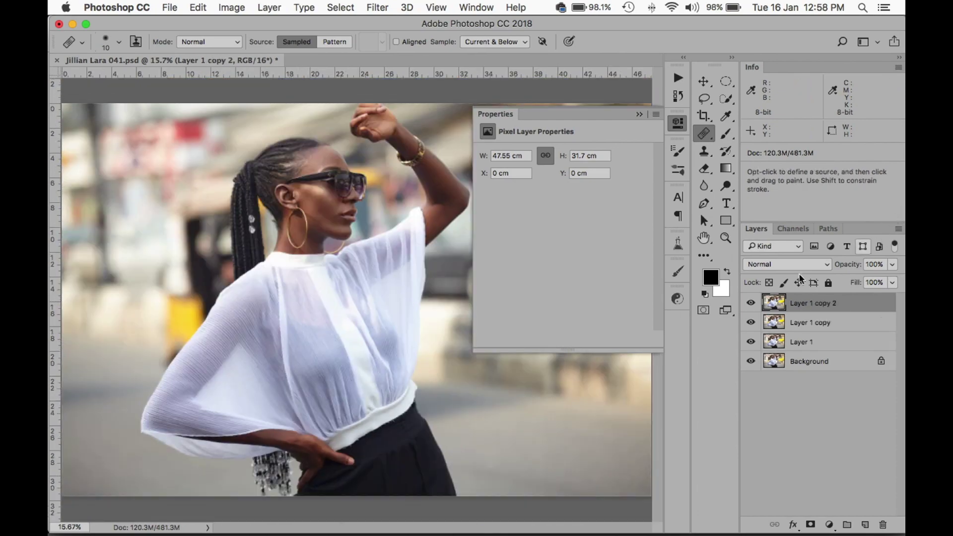
double_click(801, 324)
type("Low")
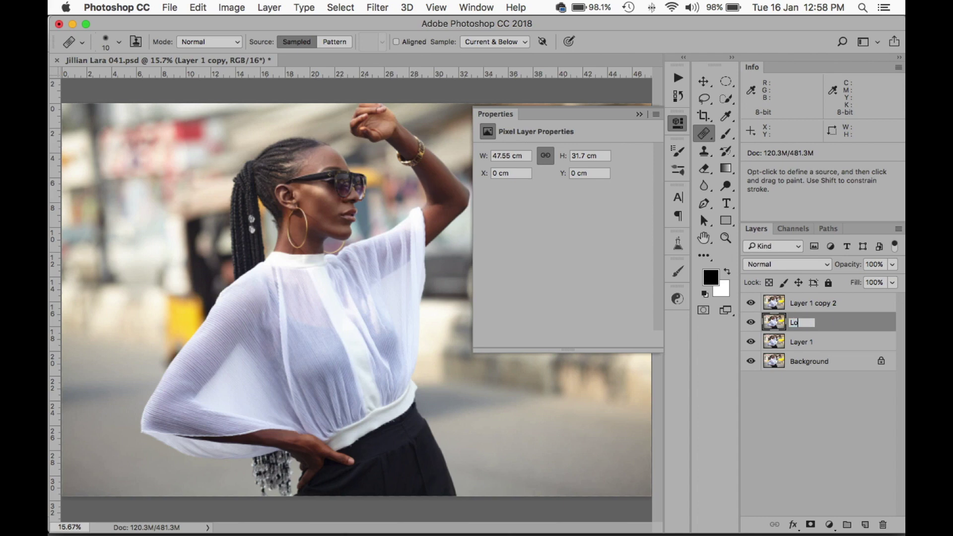
Rename the uppermost layer copy as High and select the Low layer with its layer style unchanged
double_click(827, 302)
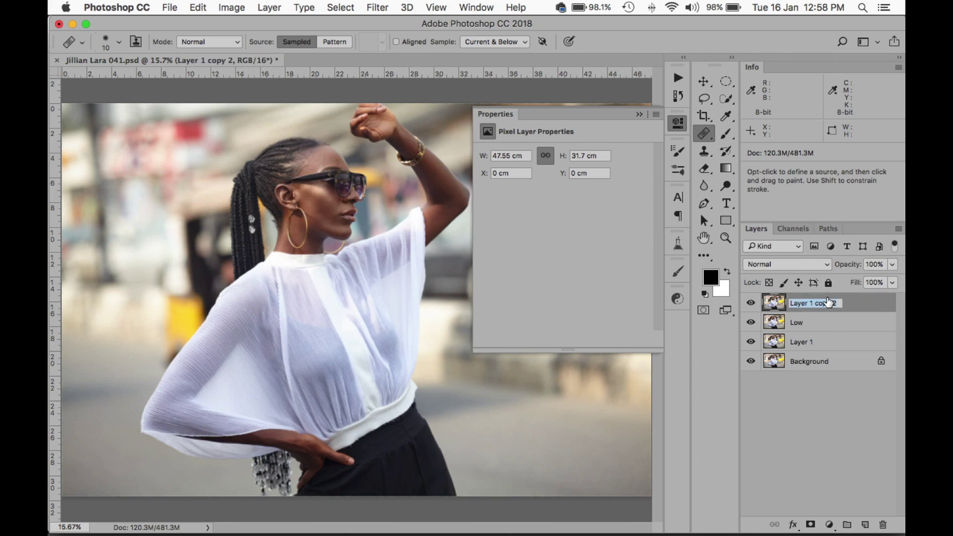
type("High")
left_click(853, 321)
double_click(853, 326)
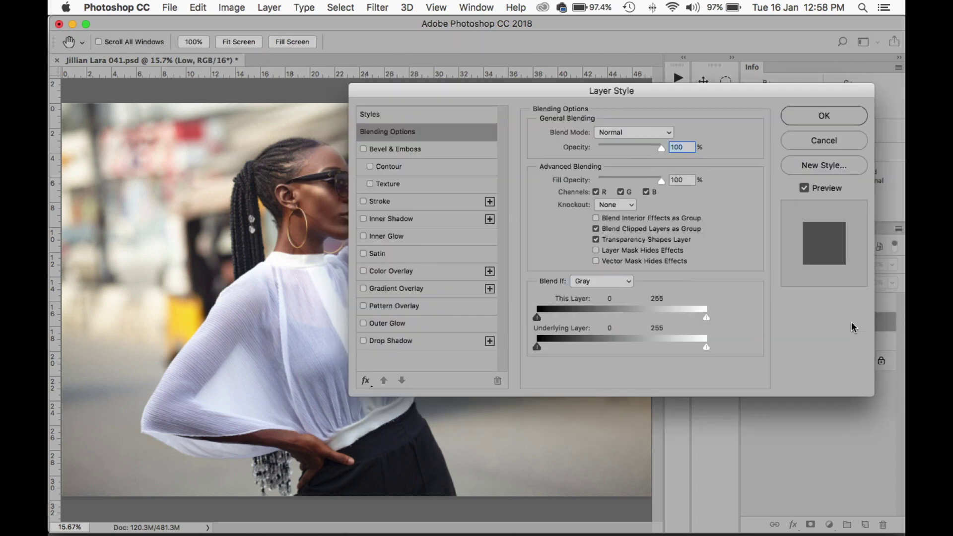
left_click(836, 140)
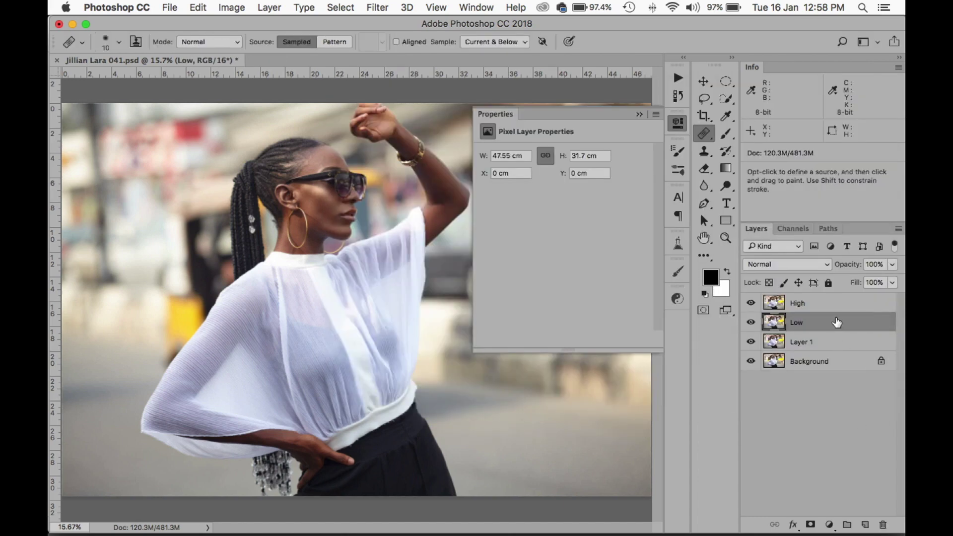
Group the High and Low layers together and name the group FS
left_click(844, 304, "shift")
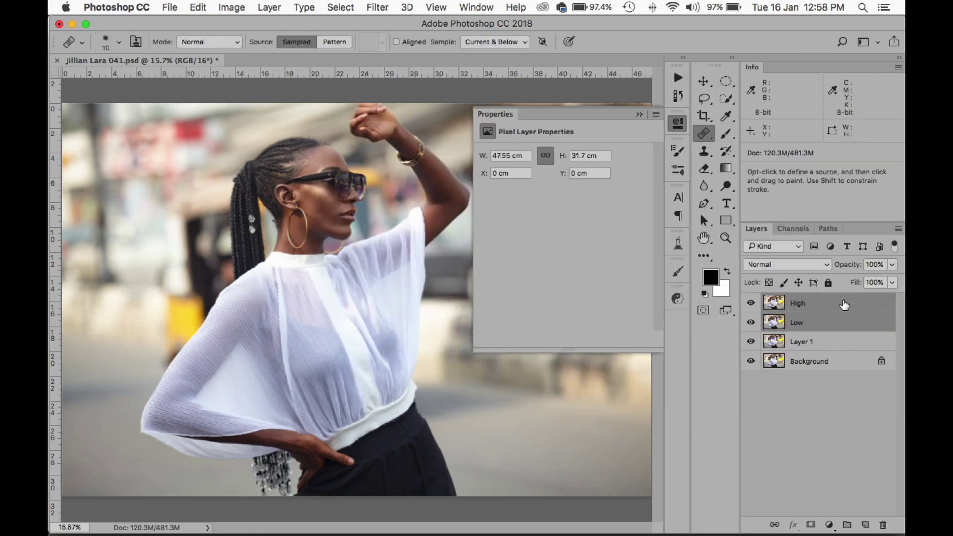
key("super+g")
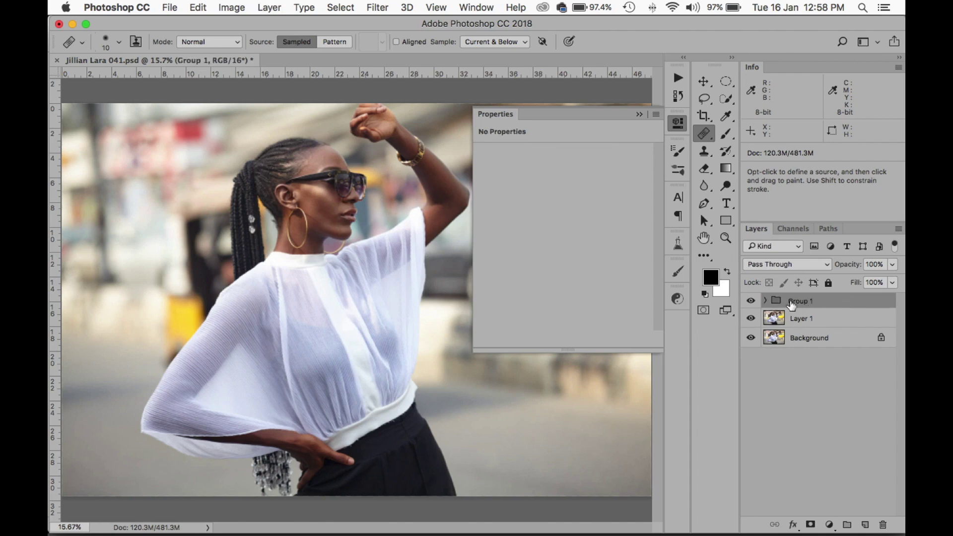
double_click(794, 301)
type("FS")
key("Return")
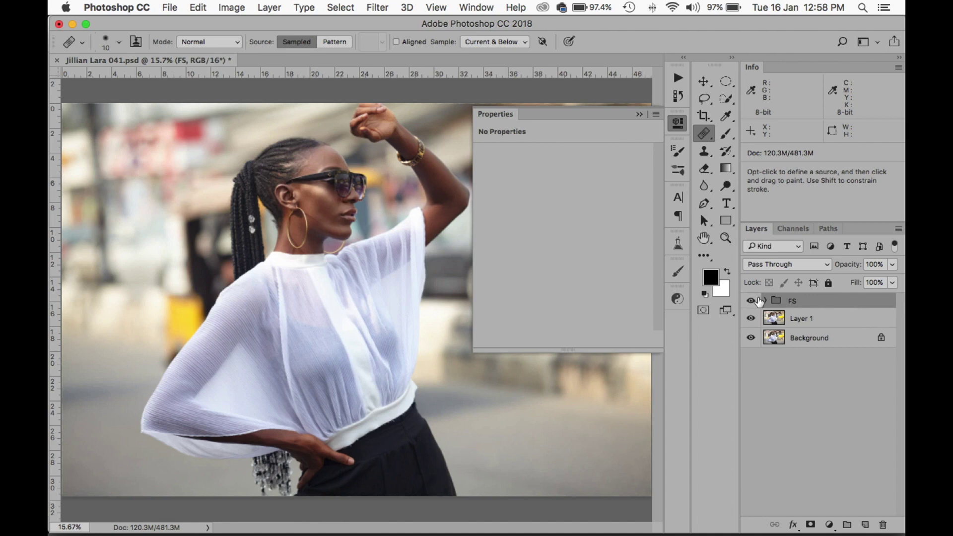
Hide the High layer in the FS group and start a Gaussian Blur on Low with a 9-pixel radius
left_click(764, 300)
left_click(750, 318)
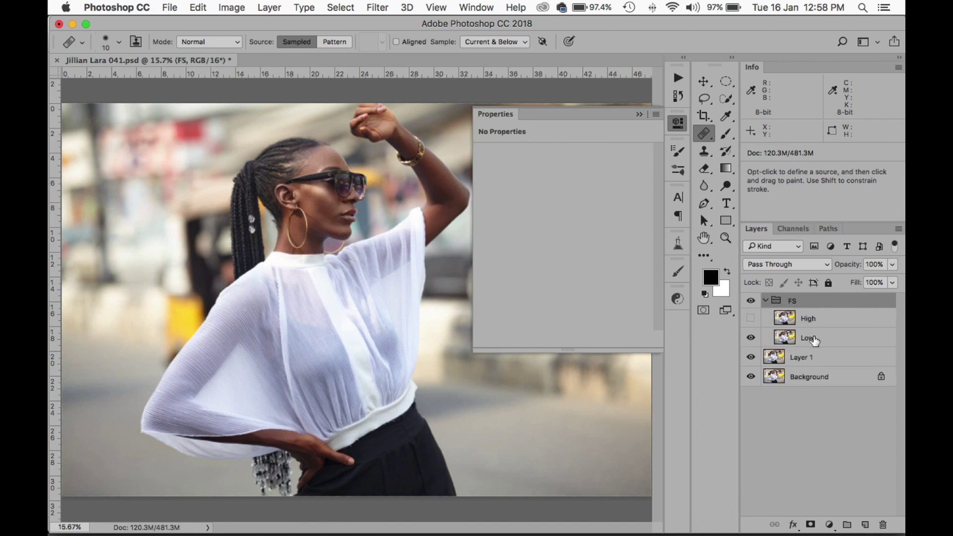
left_click(814, 338)
left_click(373, 7)
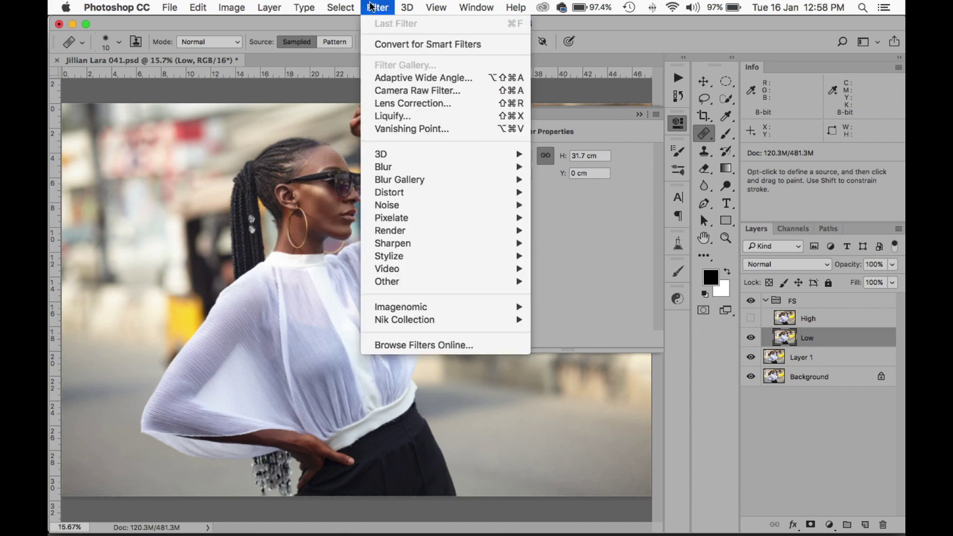
mouse_move(436, 165)
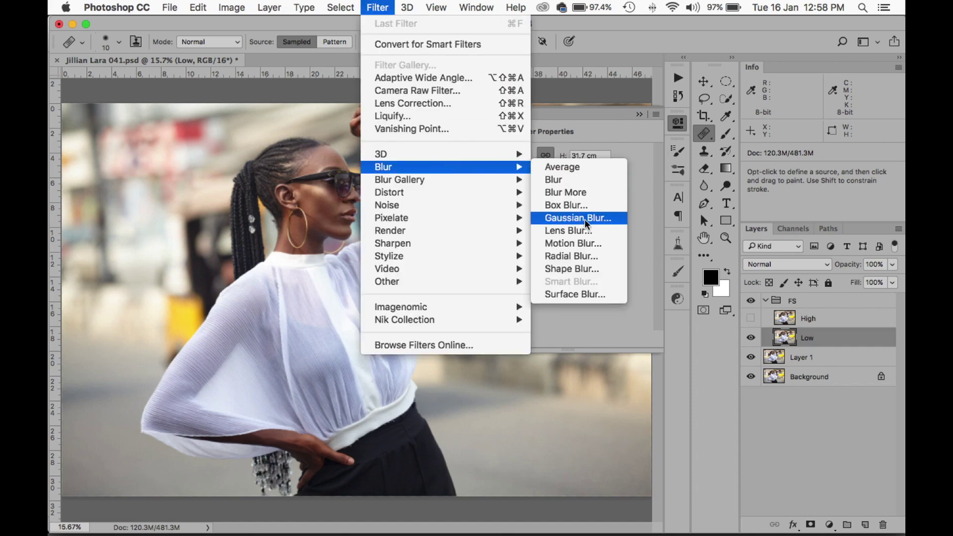
left_click(577, 217)
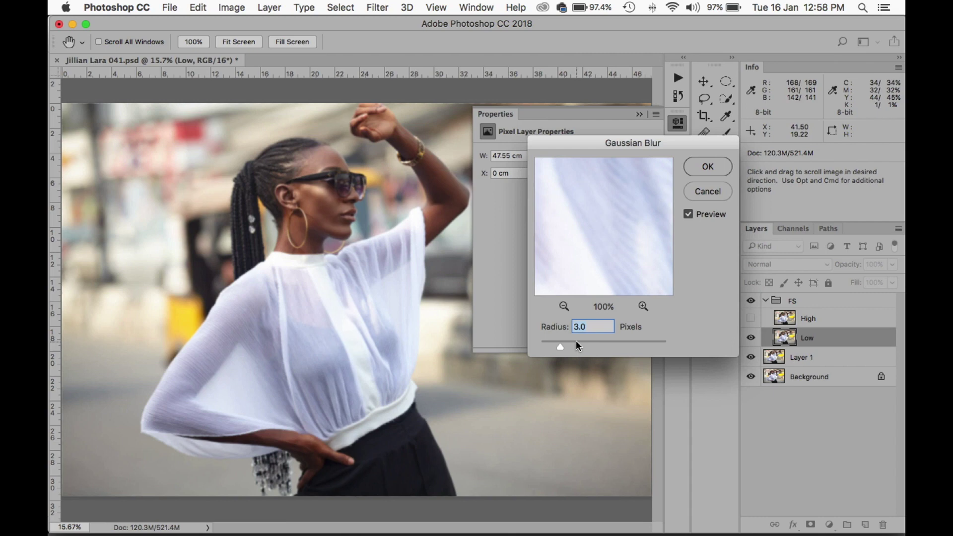
type("9")
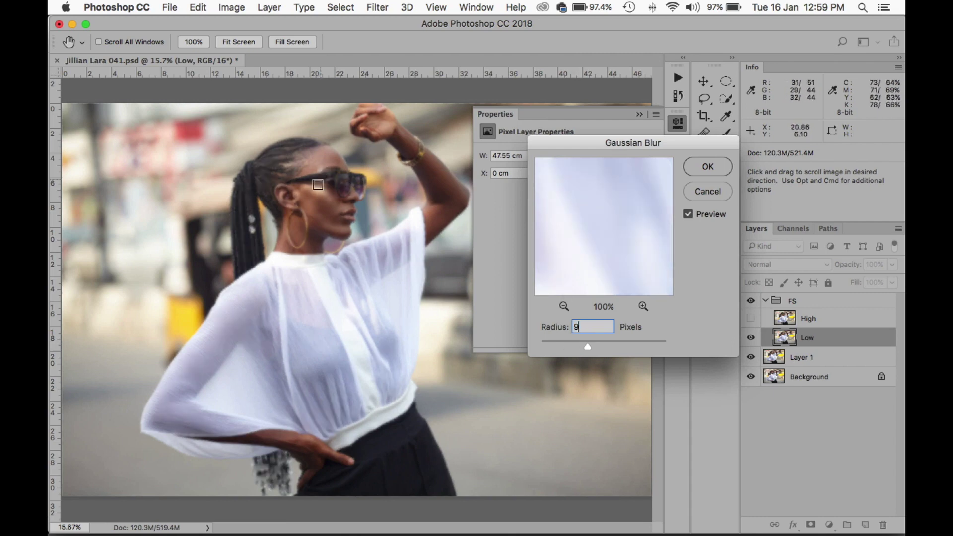
Preview the blur on the cheek and forehead, and set the Gaussian Blur radius to 8 pixels
left_click(321, 200)
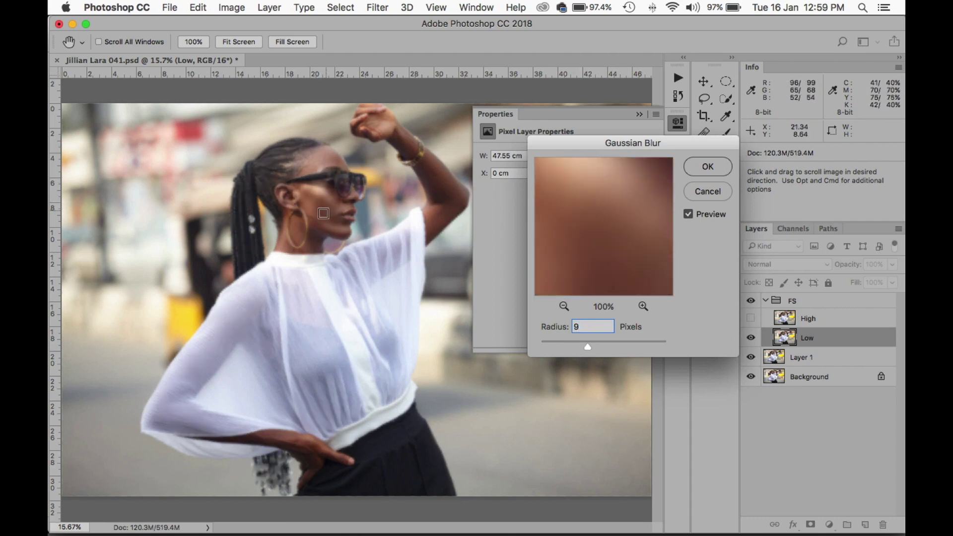
left_click(323, 213)
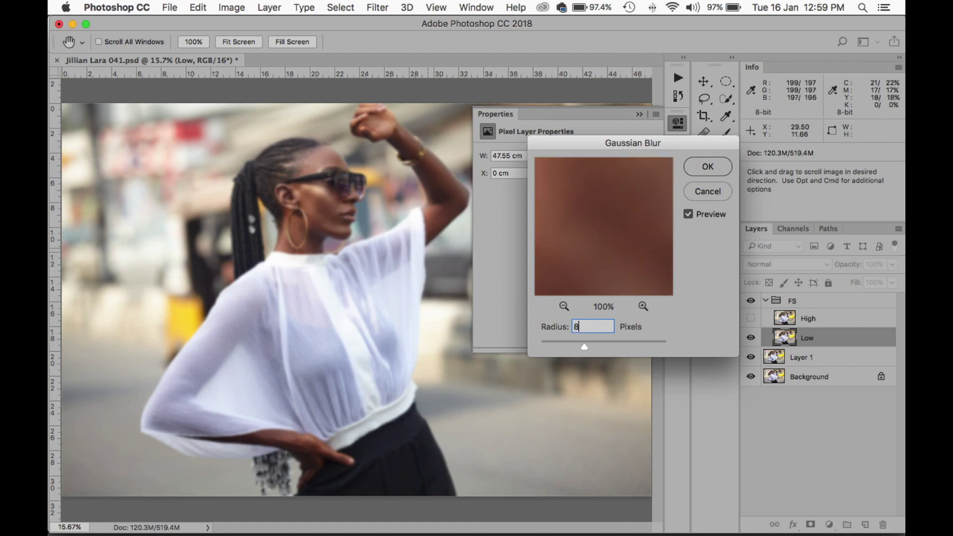
left_click(327, 162)
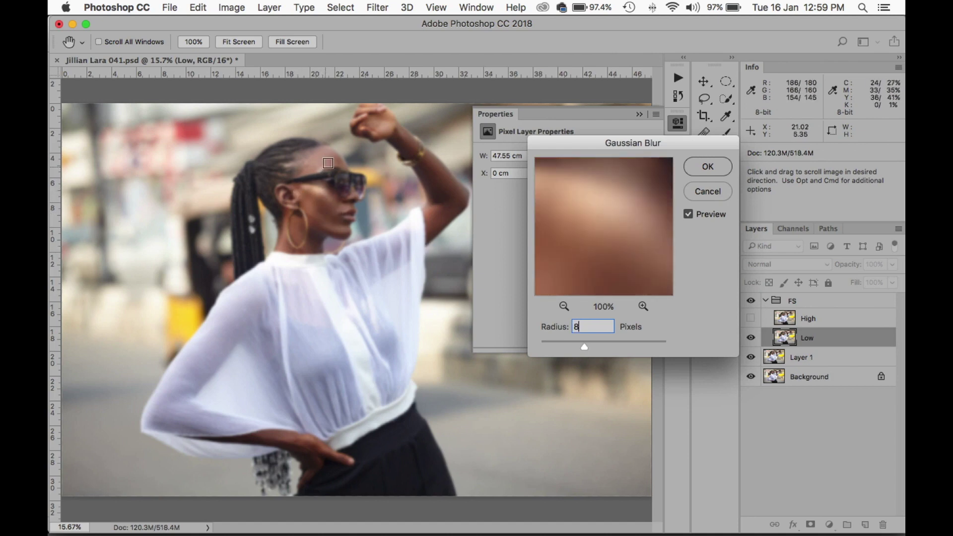
left_click(329, 160)
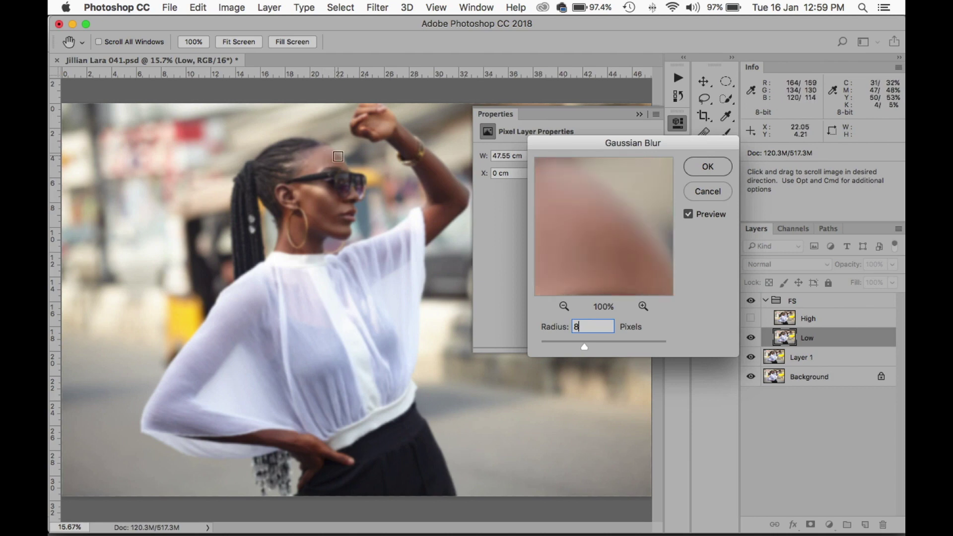
left_click(335, 162)
left_click(332, 157)
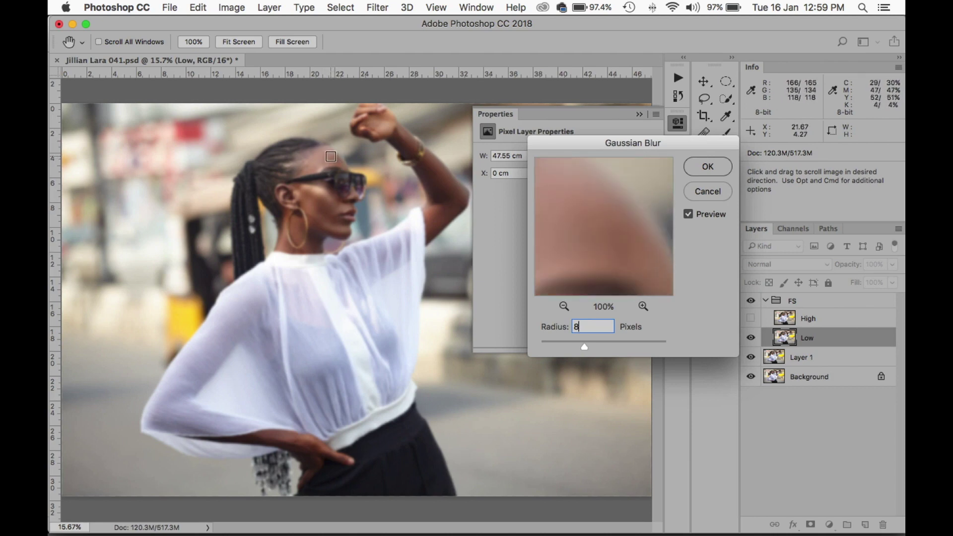
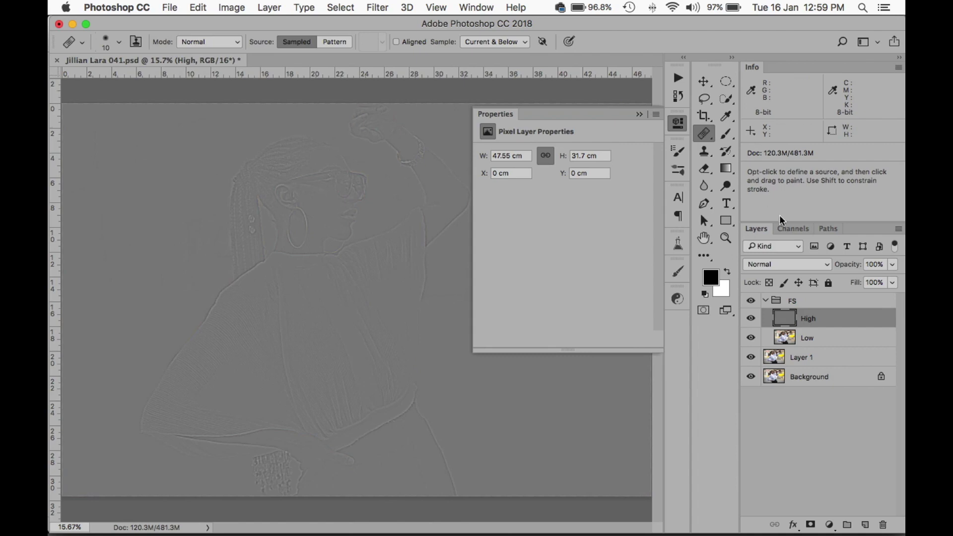
Set the High layer's blend mode to Linear Light
left_click(793, 265)
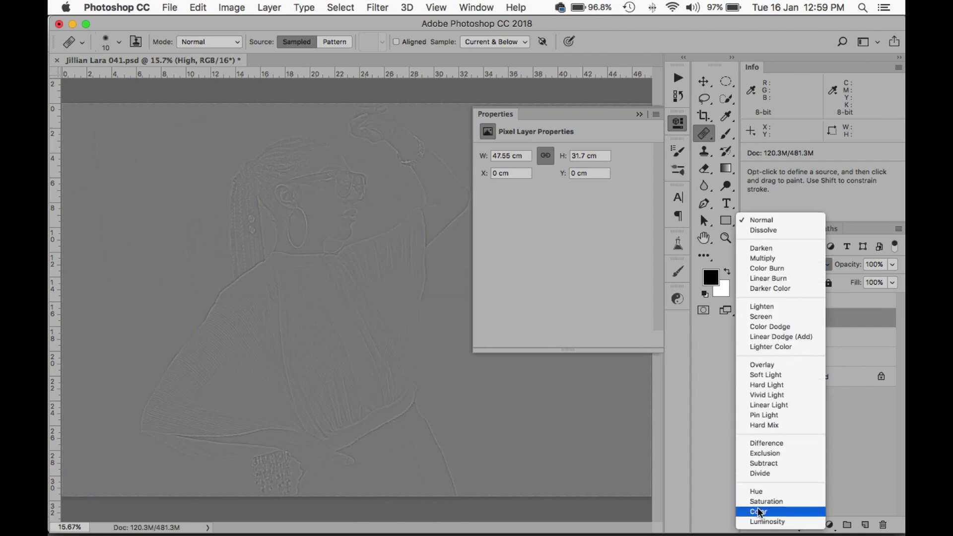
left_click(769, 405)
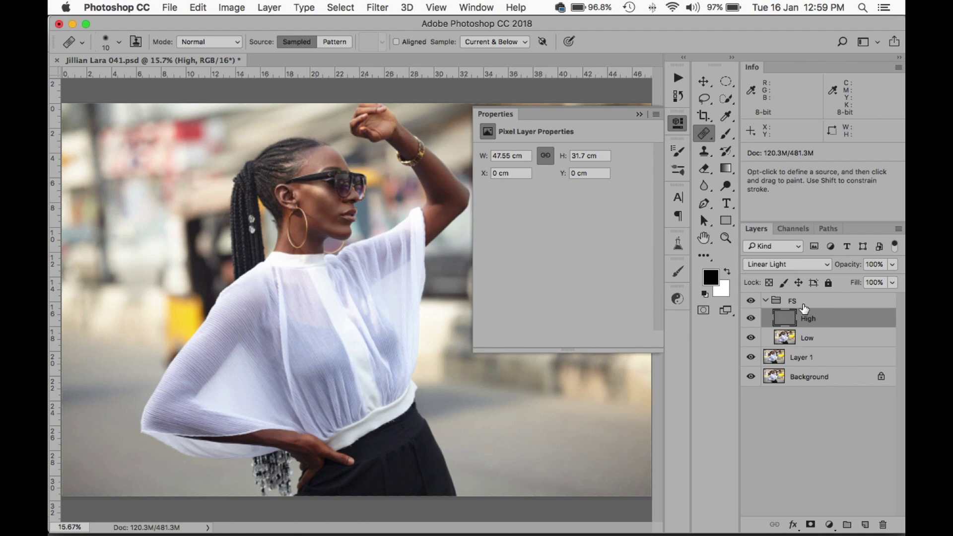
Duplicate the Low layer and rename the copy Heal
left_click(810, 338)
key("super+j")
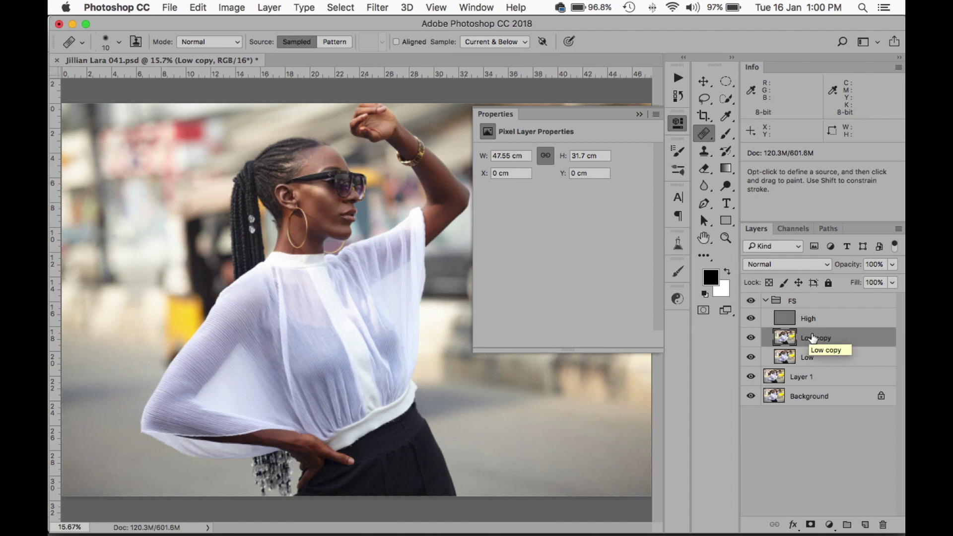
double_click(811, 338)
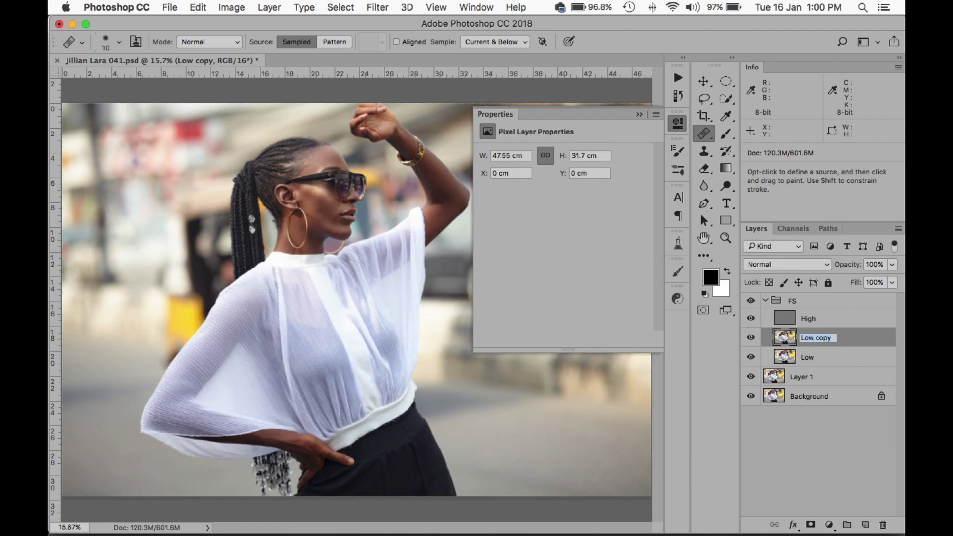
key("Return")
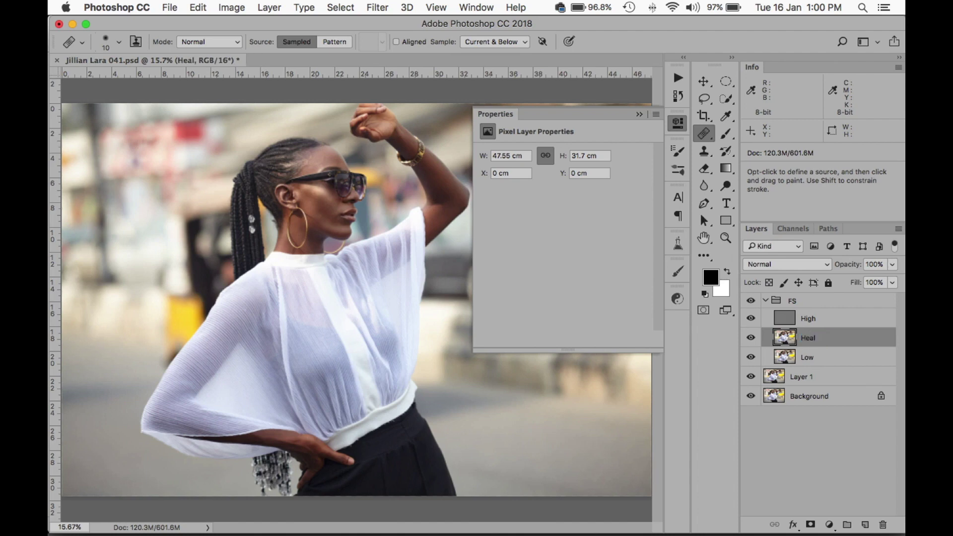
Hide the High layer and switch to the Mixer Brush for working on the Heal layer
left_click(750, 318)
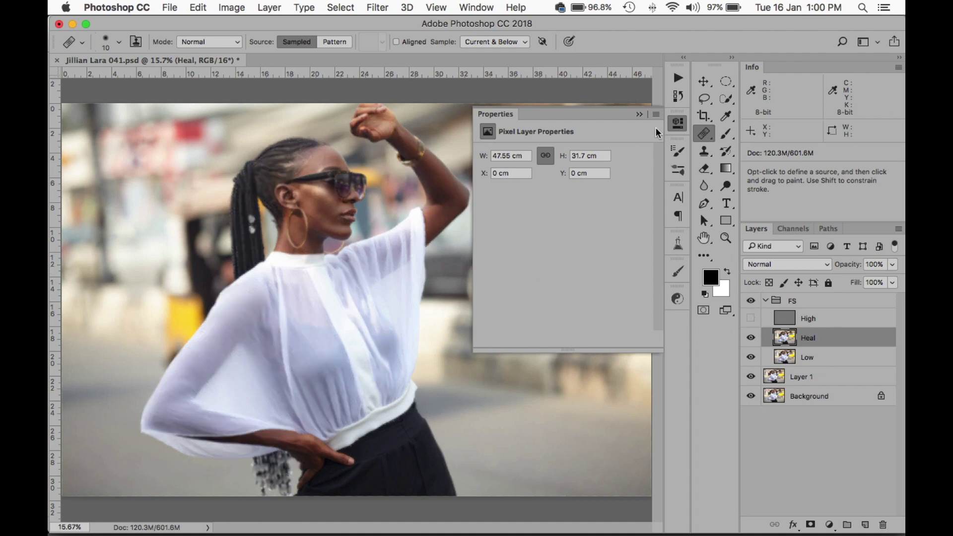
right_click(704, 135)
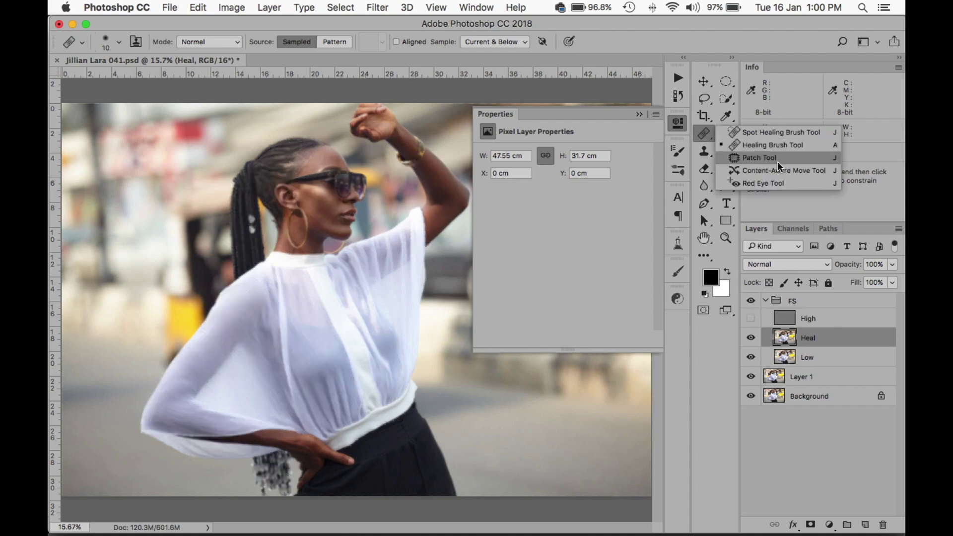
left_click(742, 116)
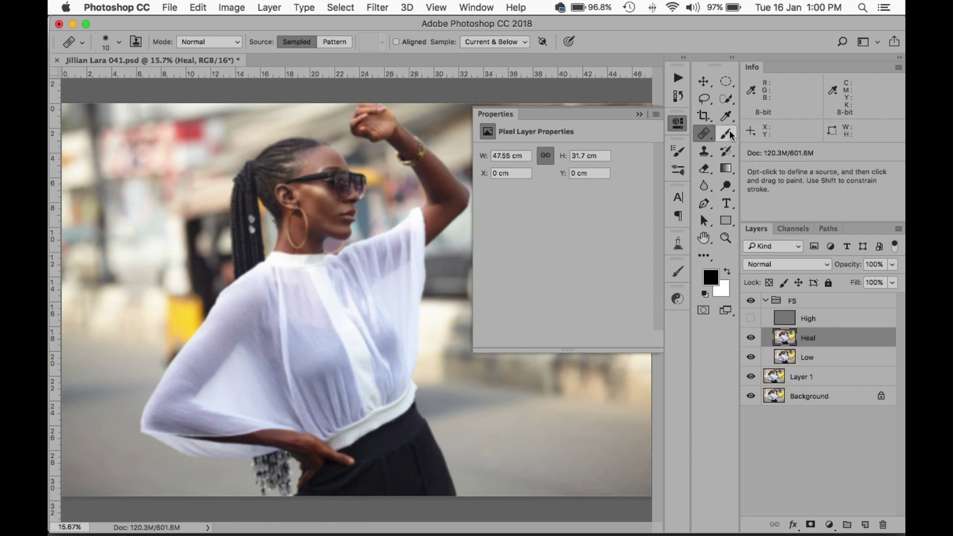
left_click(730, 135)
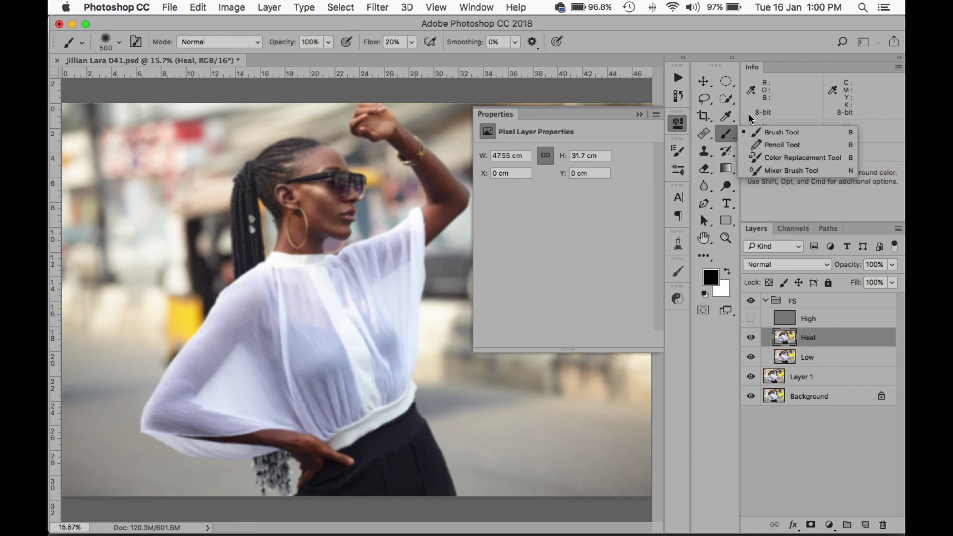
key("n")
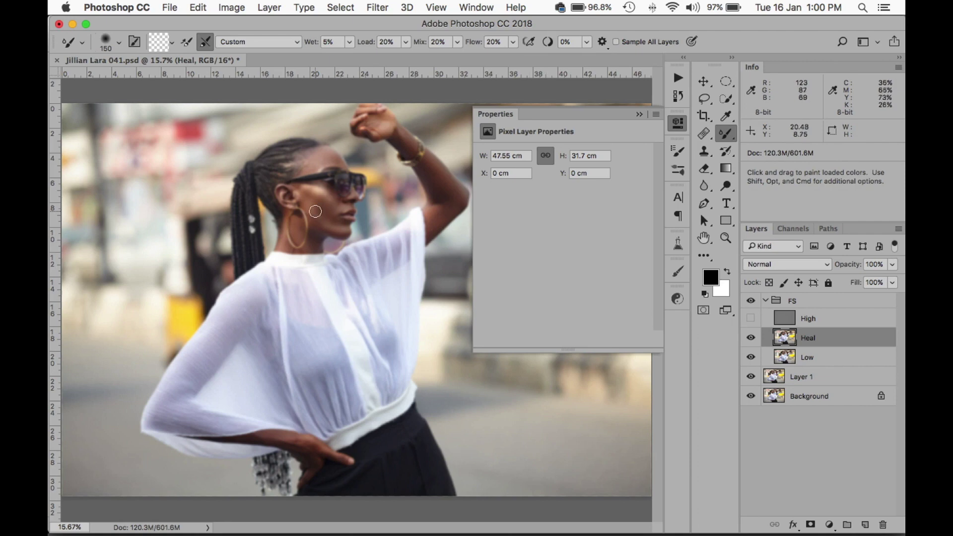
Blend the skin tones beside the mouth on the Heal layer with the Mixer Brush at size 80
key("super+equal")
key("super+equal")
key("super+equal")
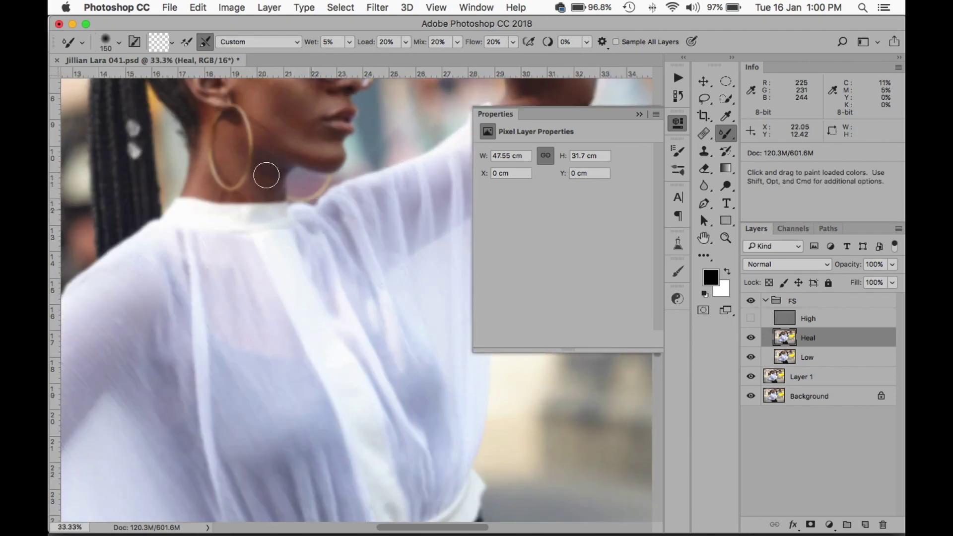
left_click_drag(403, 246, 442, 340)
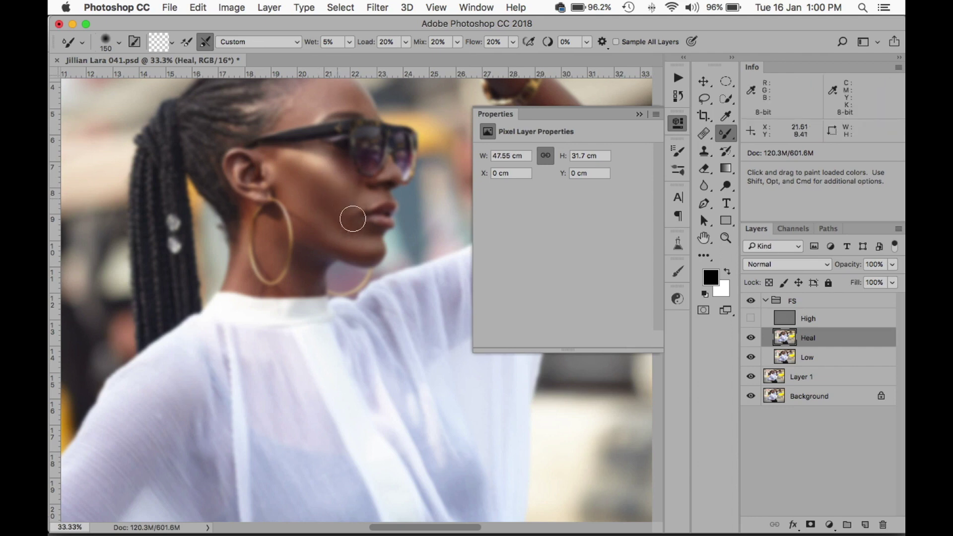
key("bracketleft")
key("bracketleft")
key("bracketleft")
key("bracketleft")
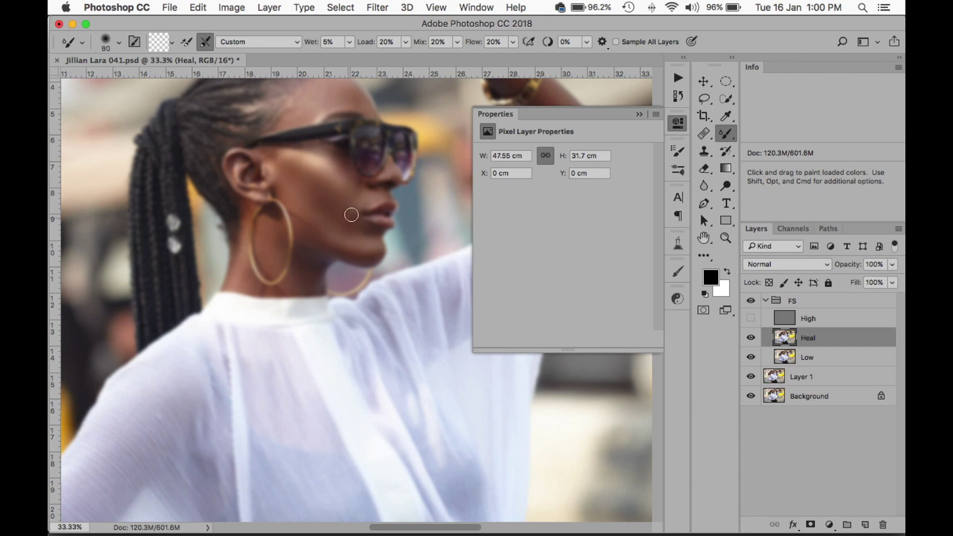
left_click_drag(354, 230, 361, 219)
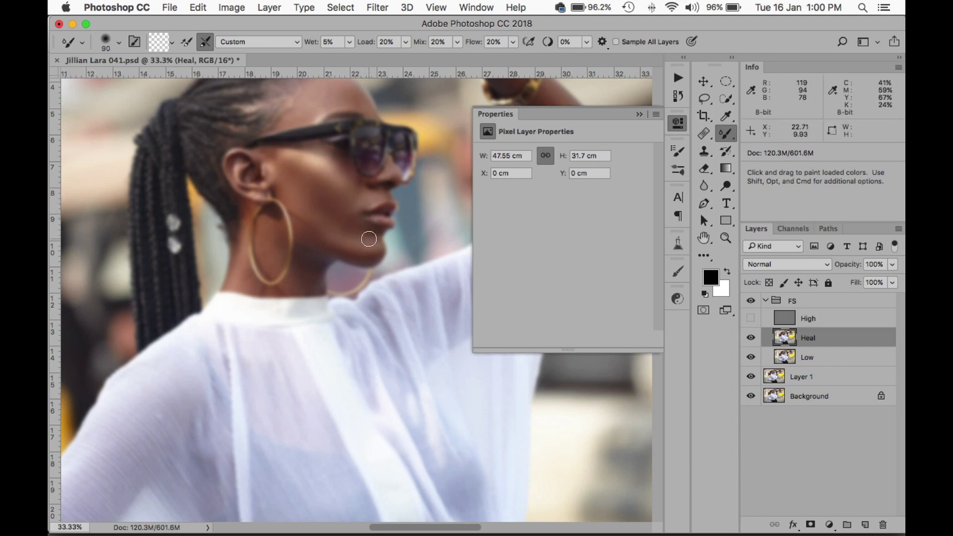
Blend the tones across the lower cheek towards the mouth with the Mixer Brush at size 100
key("bracketright")
key("bracketright")
mouse_move(301, 219)
left_mouse_down()
mouse_move(371, 247)
mouse_move(360, 230)
left_mouse_up()
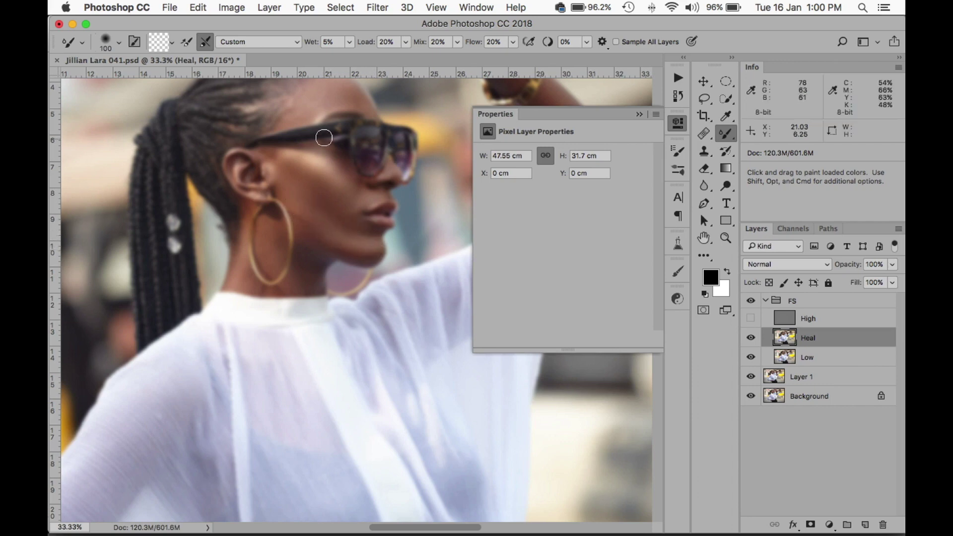
Smooth the forehead tones between hairline and eyebrow with the Mixer Brush at size 125
left_click_drag(314, 164, 315, 257)
key("bracketright")
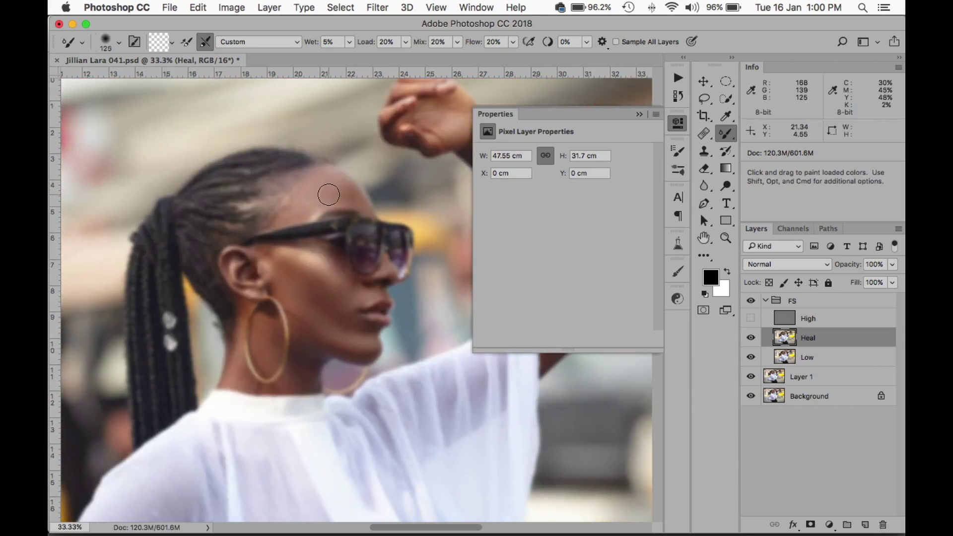
mouse_move(277, 213)
left_mouse_down()
mouse_move(323, 182)
mouse_move(283, 195)
mouse_move(316, 185)
mouse_move(281, 215)
mouse_move(324, 206)
mouse_move(297, 202)
mouse_move(333, 180)
left_mouse_up()
Blend the neck skin around the hoop earring with the Mixer Brush at size 90
key("bracketleft")
key("bracketleft")
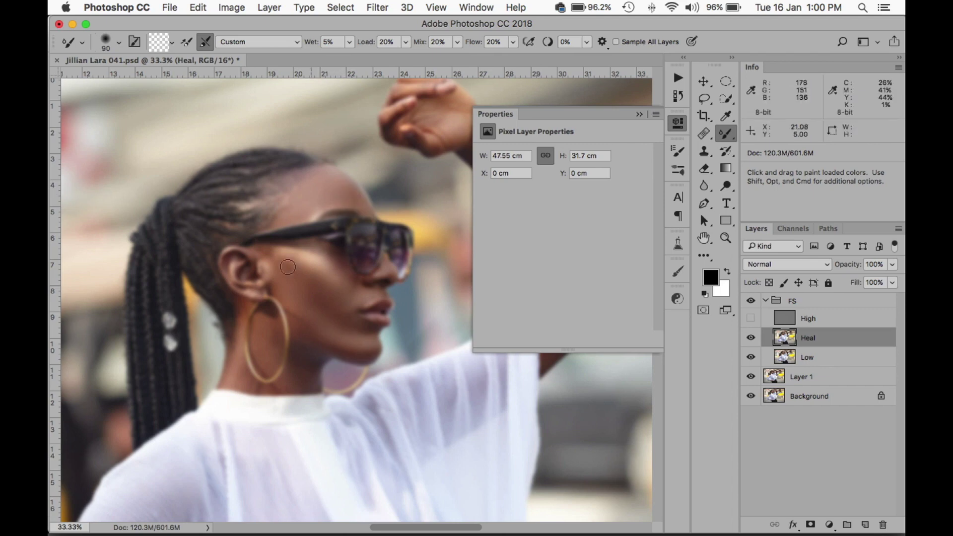
mouse_move(272, 344)
left_mouse_down()
mouse_move(266, 356)
mouse_move(308, 373)
mouse_move(241, 369)
mouse_move(248, 376)
left_mouse_up()
Blend the neck, jaw and cheek tones on the Heal layer with the Mixer Brush at sizes between 100 and 150
key("bracketright")
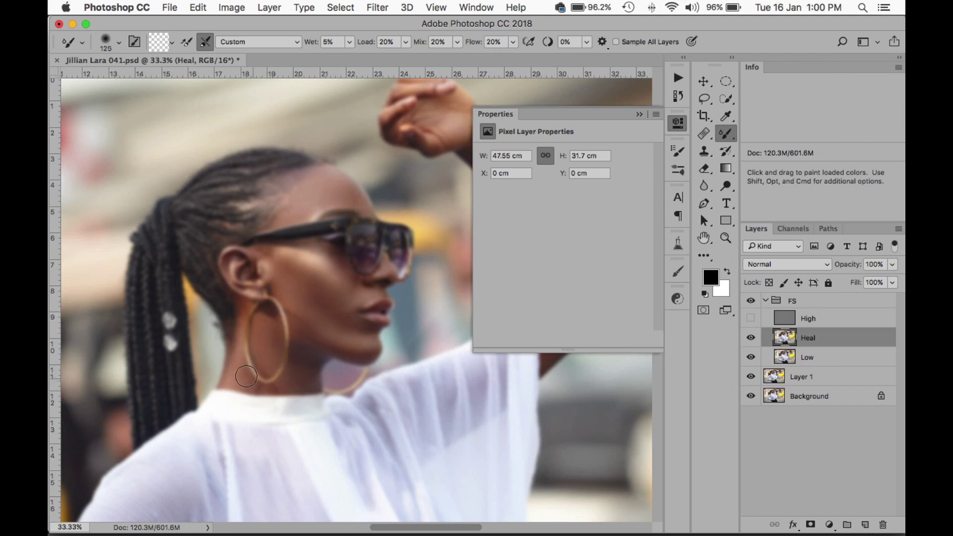
key("bracketleft")
left_click_drag(329, 322, 340, 336)
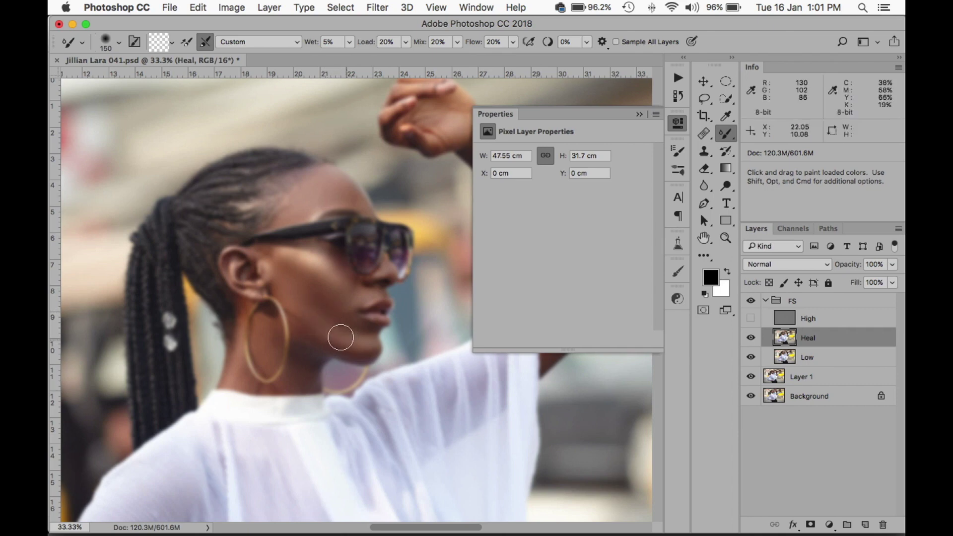
key("bracketright")
key("bracketleft")
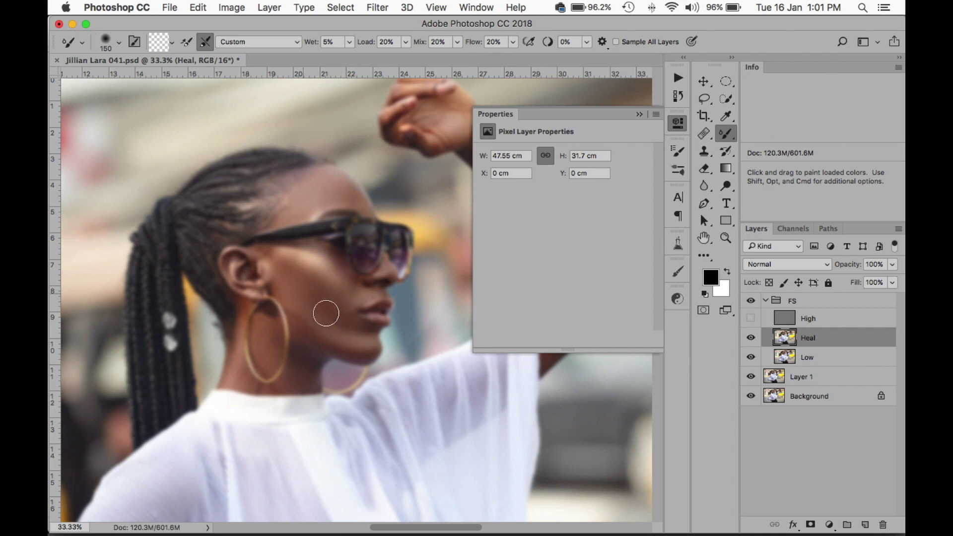
key("bracketleft")
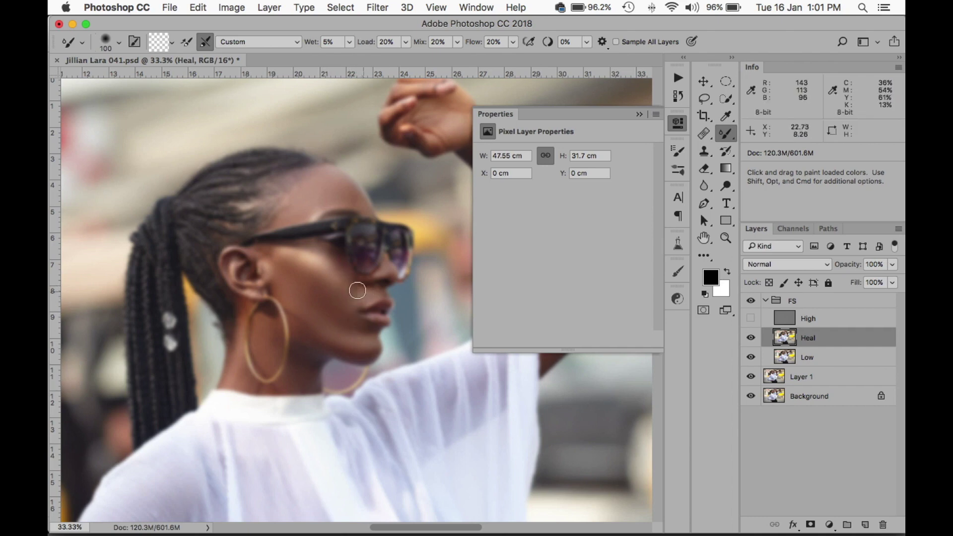
Blend the raised arm's skin from the wrist to the elbow with the Mixer Brush at sizes 175 and 200
scroll(397, 199, "right", 5)
scroll(412, 184, "up", 2)
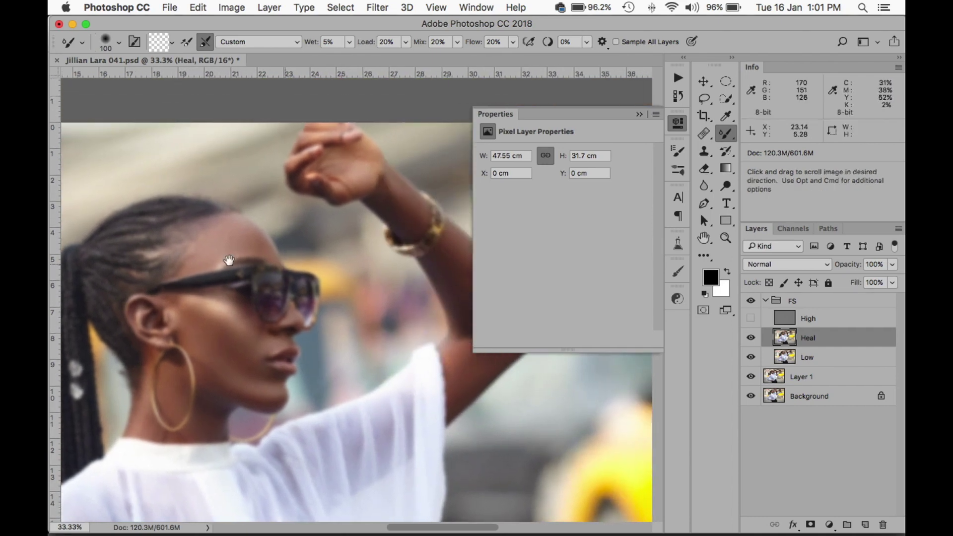
key("bracketright")
key("bracketright")
key("bracketright")
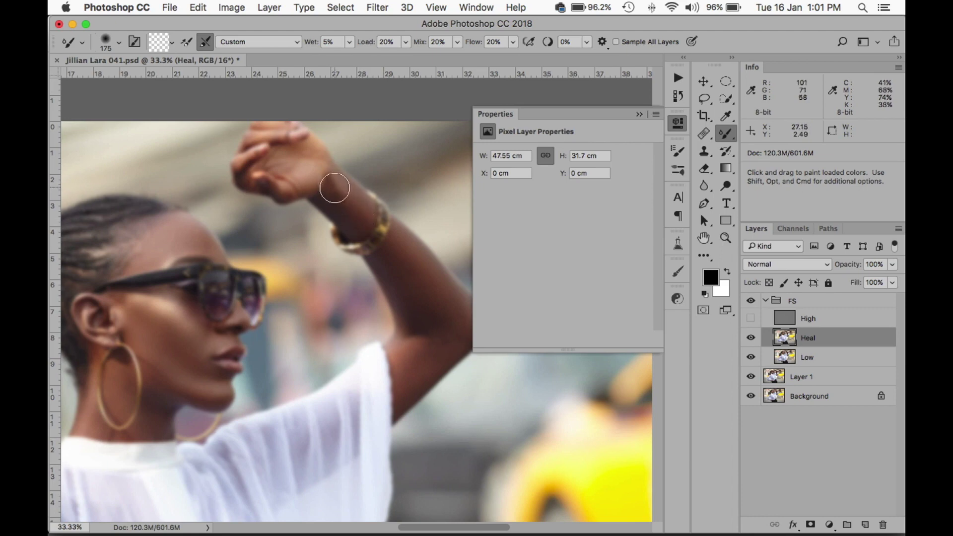
key("bracketright")
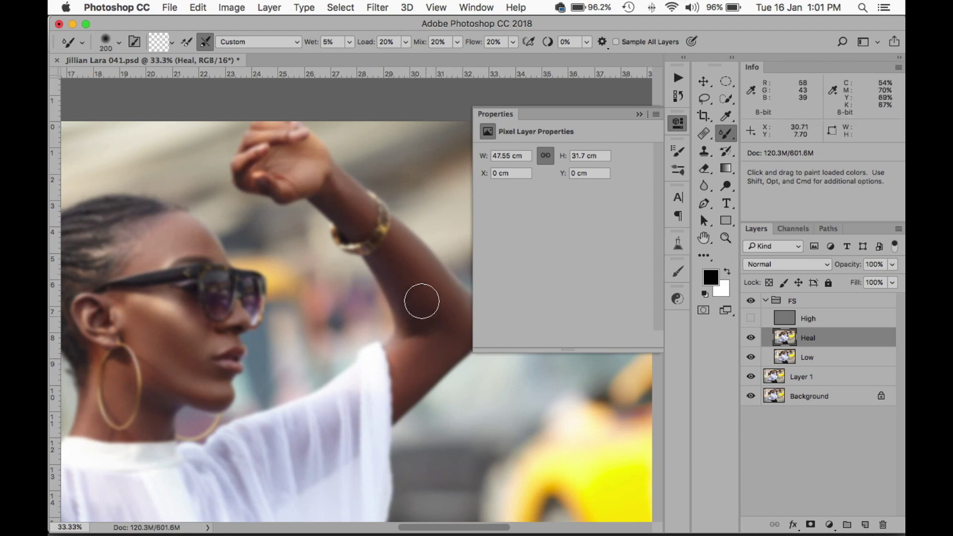
left_click_drag(419, 345, 362, 334)
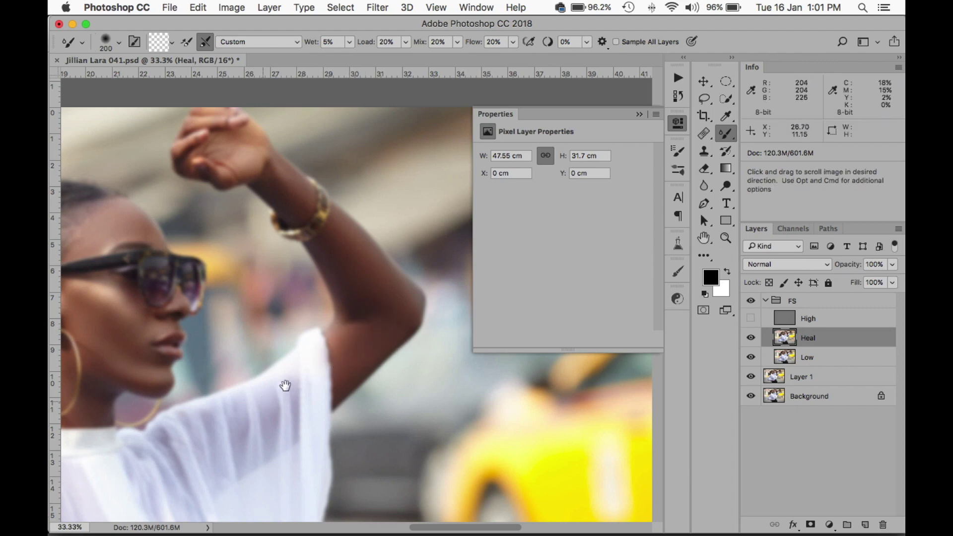
Blend the skin of the forearm and the hand resting on the hip with the Mixer Brush, reducing its size to 90
left_click_drag(283, 385, 413, 229)
scroll(412, 228, "down", 15)
scroll(412, 229, "left", 3)
key("bracketleft")
key("bracketleft")
key("bracketleft")
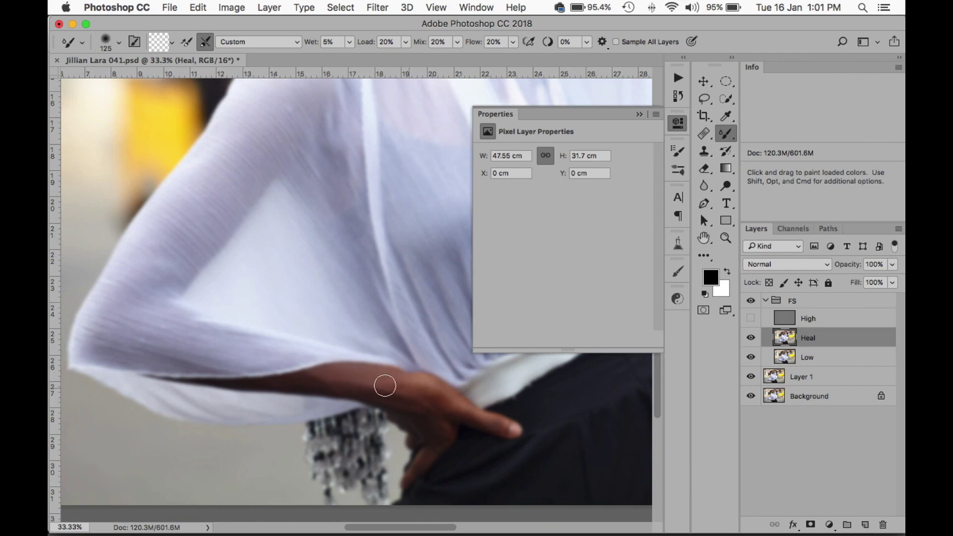
key("bracketleft")
key("bracketleft")
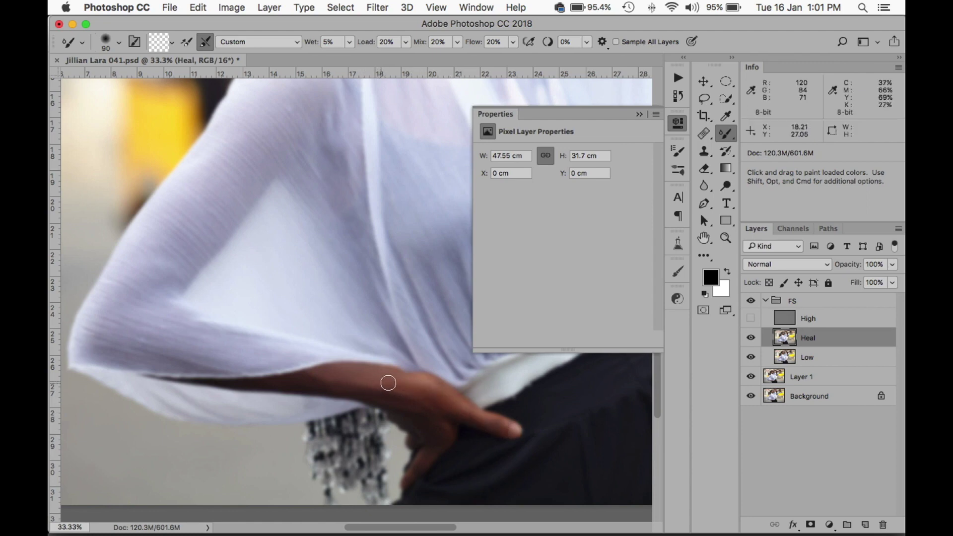
Compare the whole image with and without the Heal layer, and make the High layer visible again
key("super+0")
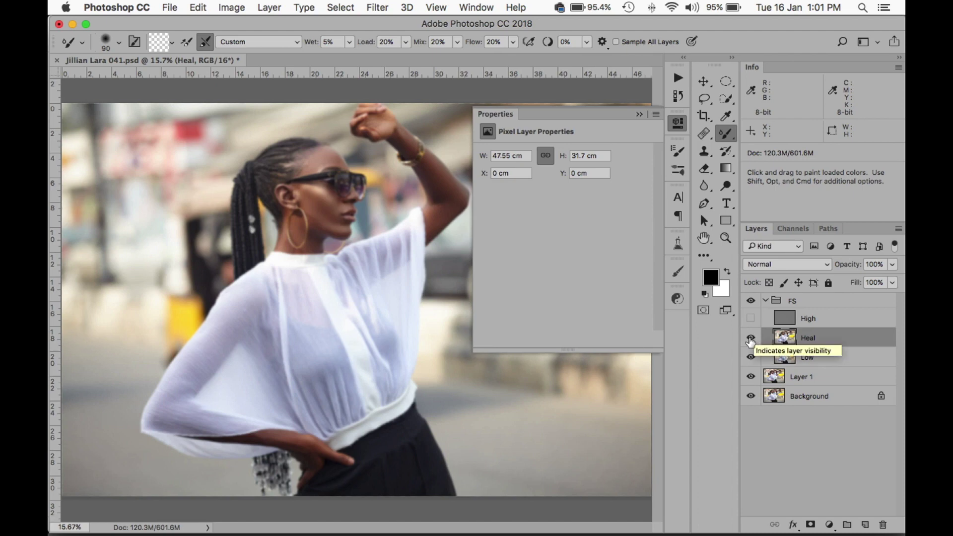
left_click(750, 340)
left_click(750, 340)
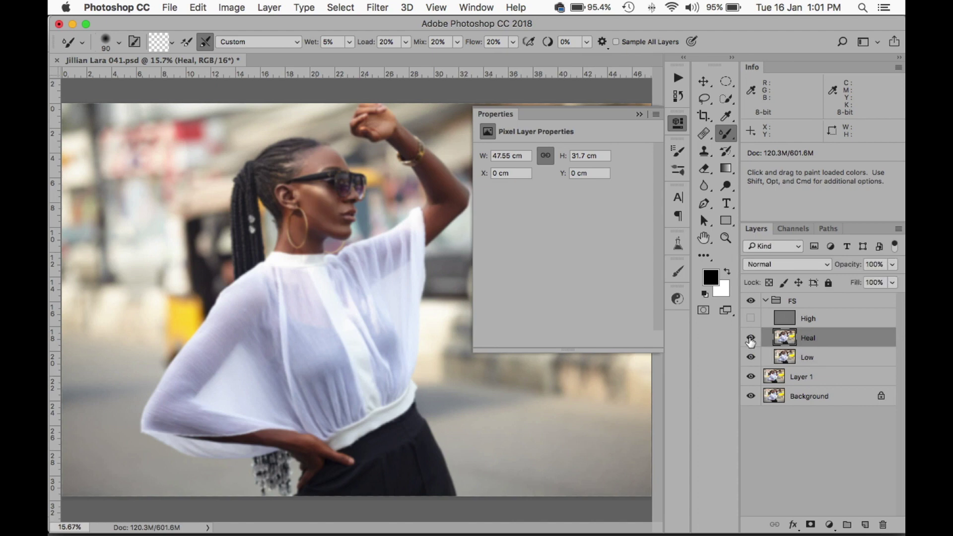
left_click(750, 340)
left_click(750, 319)
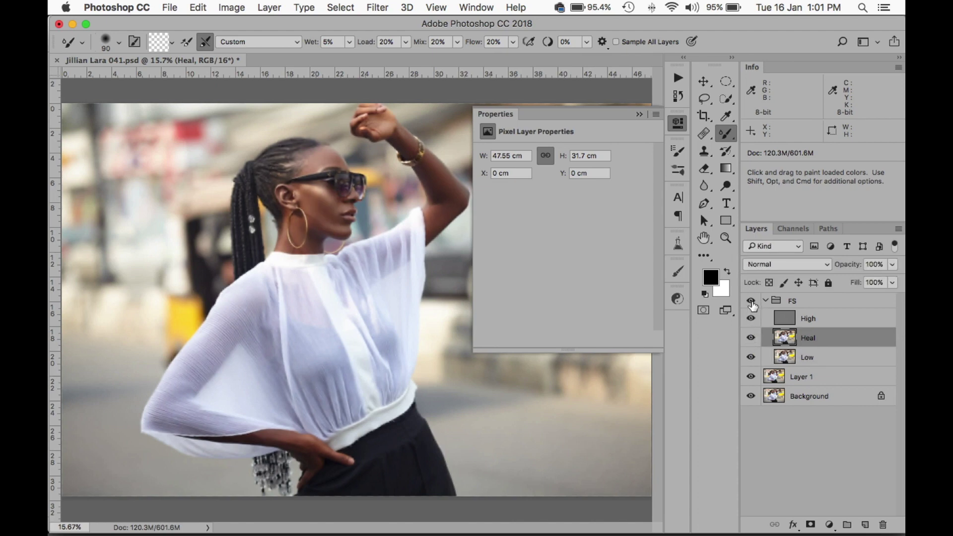
Compare the retouched skin with the original by repeatedly hiding and showing the FS group
left_click(750, 301)
left_click(751, 301)
left_click(750, 301)
left_click(750, 302)
left_click(750, 301)
left_click(751, 301)
left_click(750, 301)
left_click(750, 302)
left_click(750, 301)
left_click(751, 301)
left_click(750, 301)
left_click(750, 301)
Duplicate the High layer and check the skin texture on the face up close
key("super+equal")
key("super+equal")
key("super+equal")
key("super+equal")
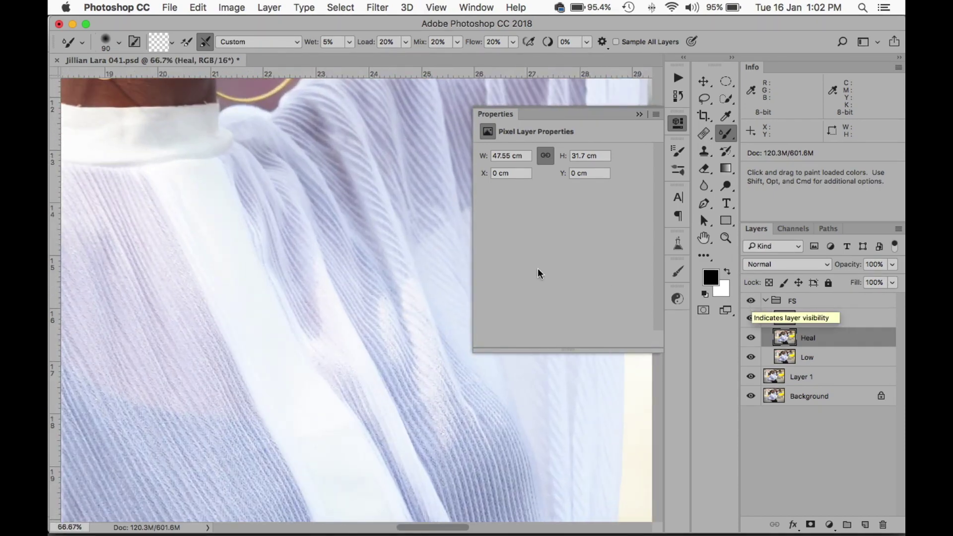
left_click_drag(327, 214, 347, 399)
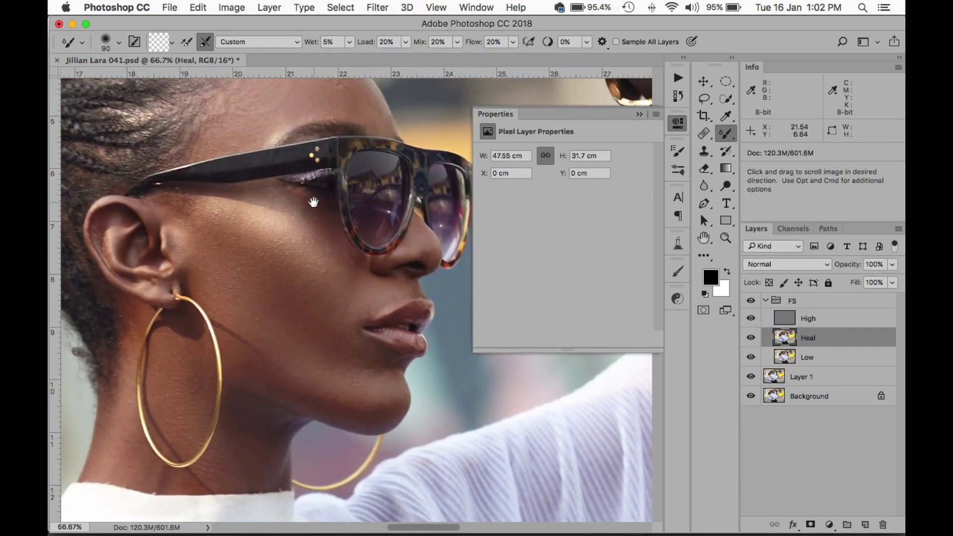
left_click_drag(313, 201, 289, 299)
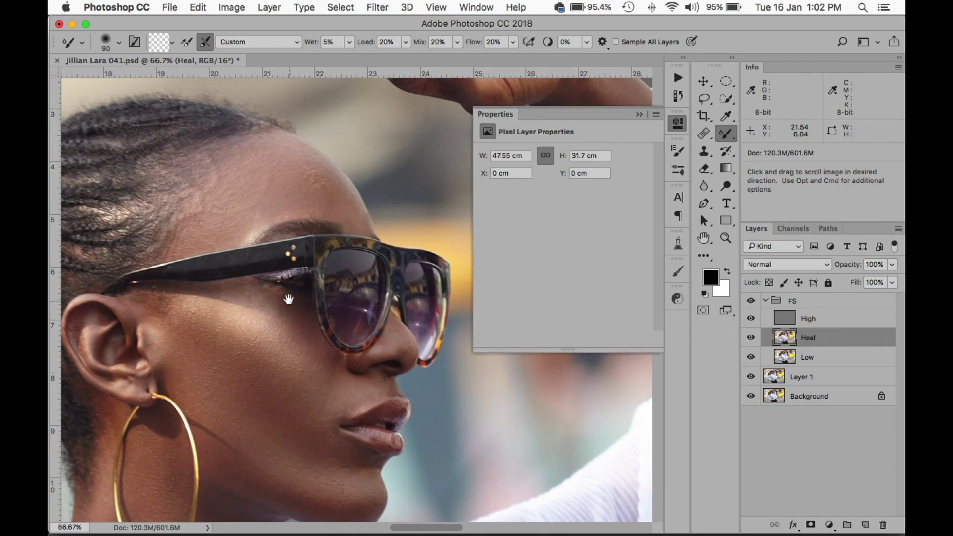
left_click(819, 321)
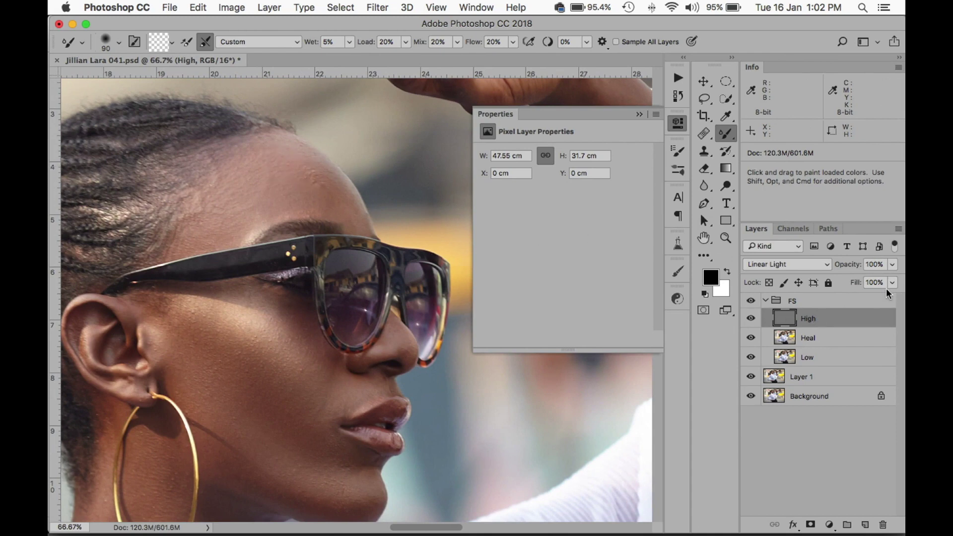
key("super+j")
mouse_move(316, 197)
left_mouse_down()
mouse_move(310, 174)
mouse_move(322, 188)
left_mouse_up()
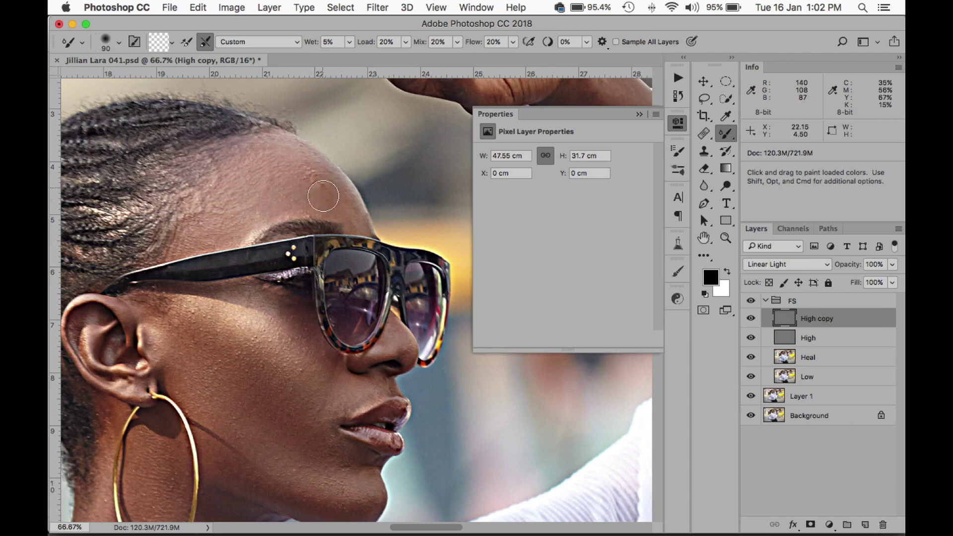
scroll(328, 204, "down", 2)
scroll(330, 214, "down", 4)
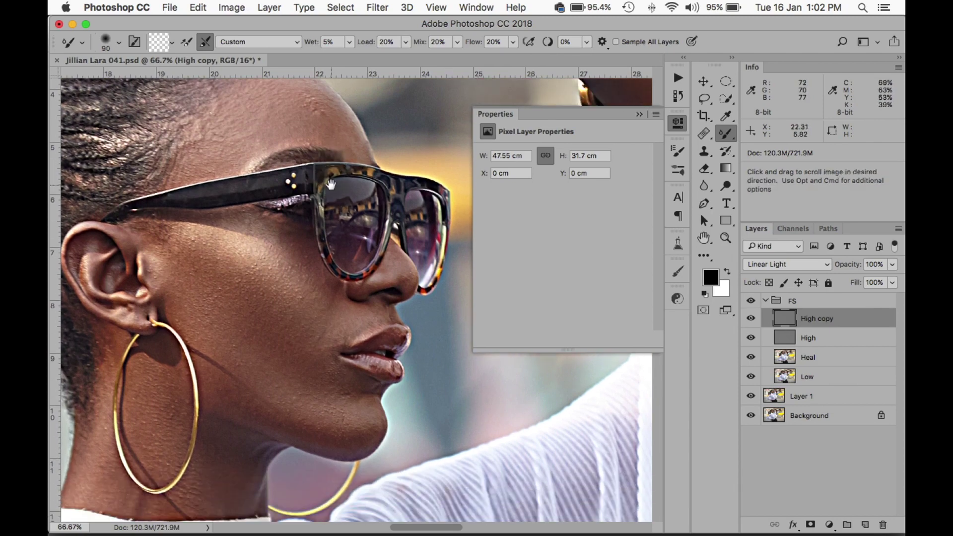
scroll(332, 178, "up", 7)
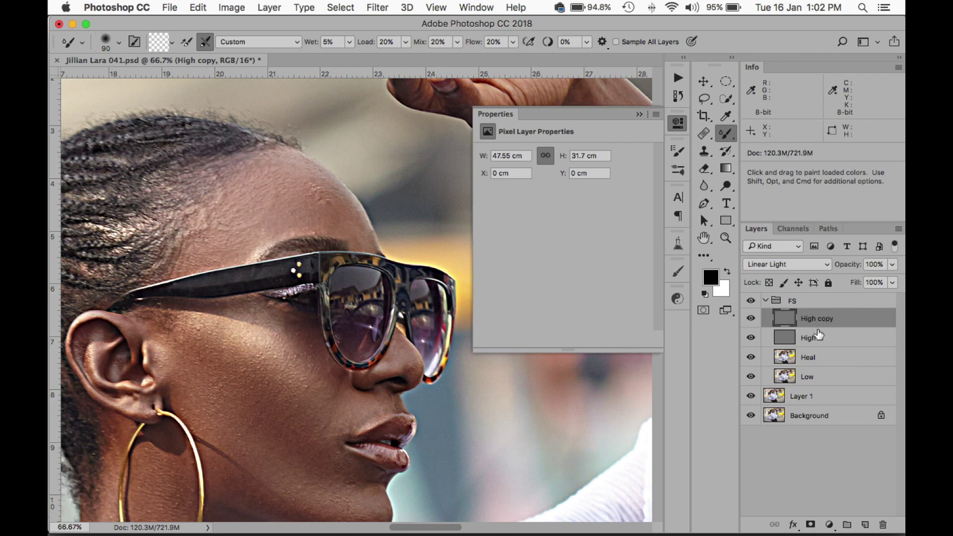
Clip the High copy layer to the High layer and set its blending mode to Normal
mouse_move(818, 322)
left_mouse_down()
mouse_move(822, 336)
mouse_move(827, 325)
left_mouse_up()
left_click(834, 323, "alt")
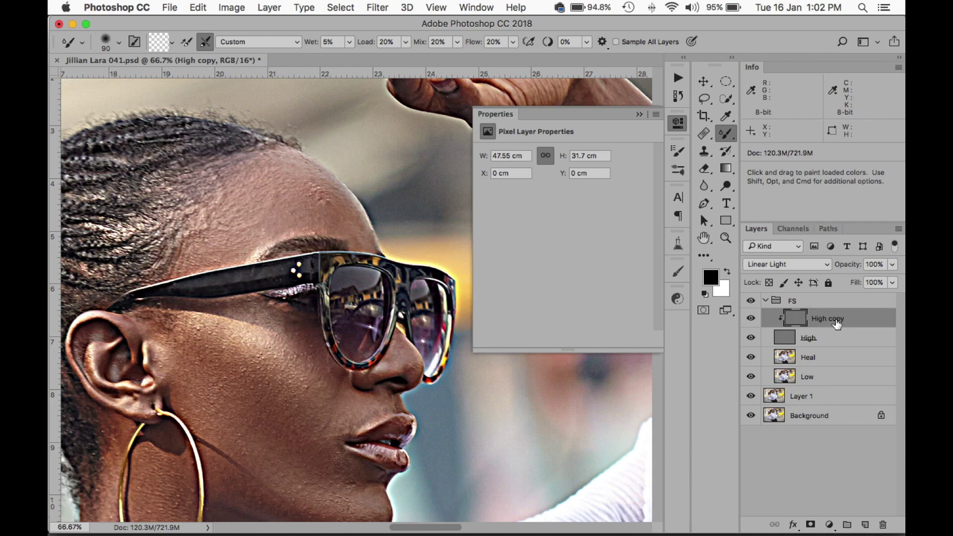
left_click(794, 265)
left_click(771, 78)
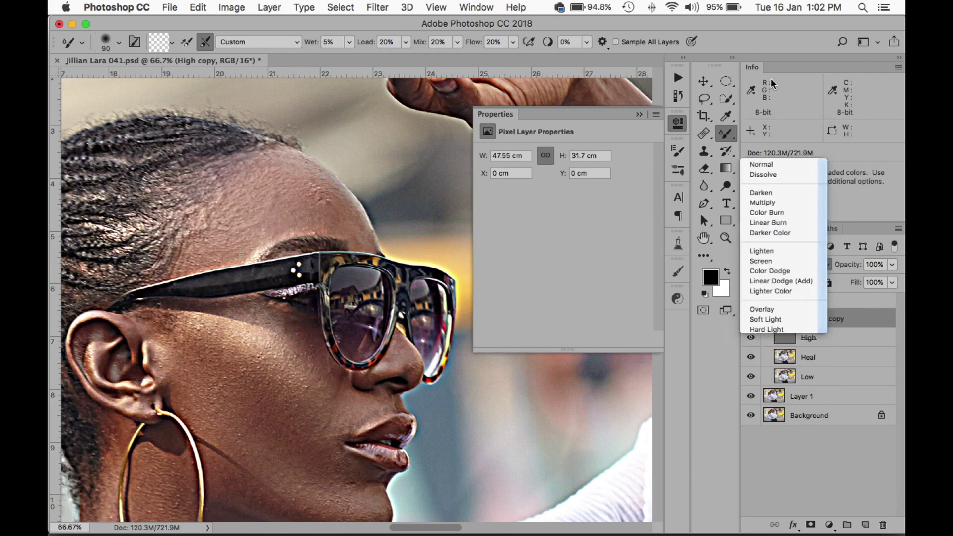
scroll(790, 230, "right", 2)
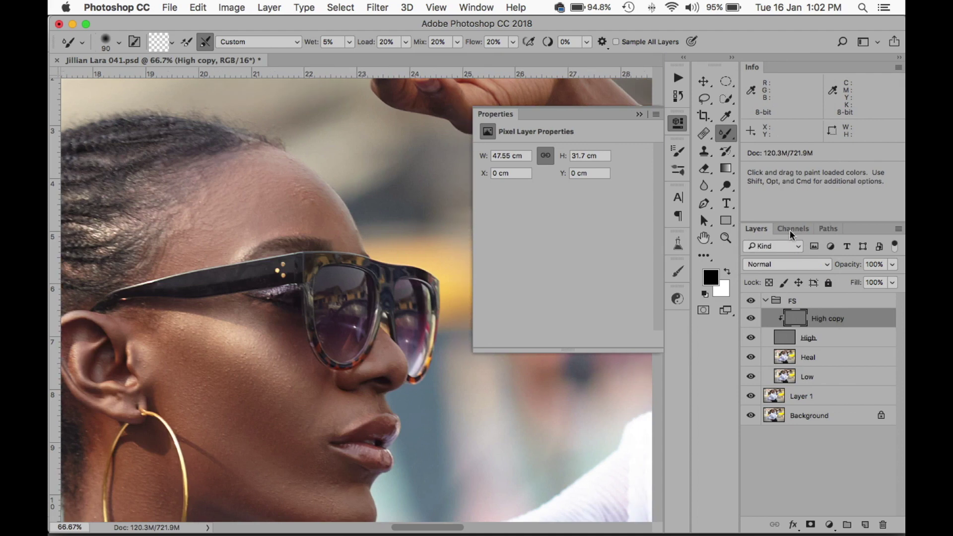
left_click(752, 318)
Set the Clone Stamp to sample the current layer at 70% flow, with a brush hardness of about 67%
left_click(703, 151)
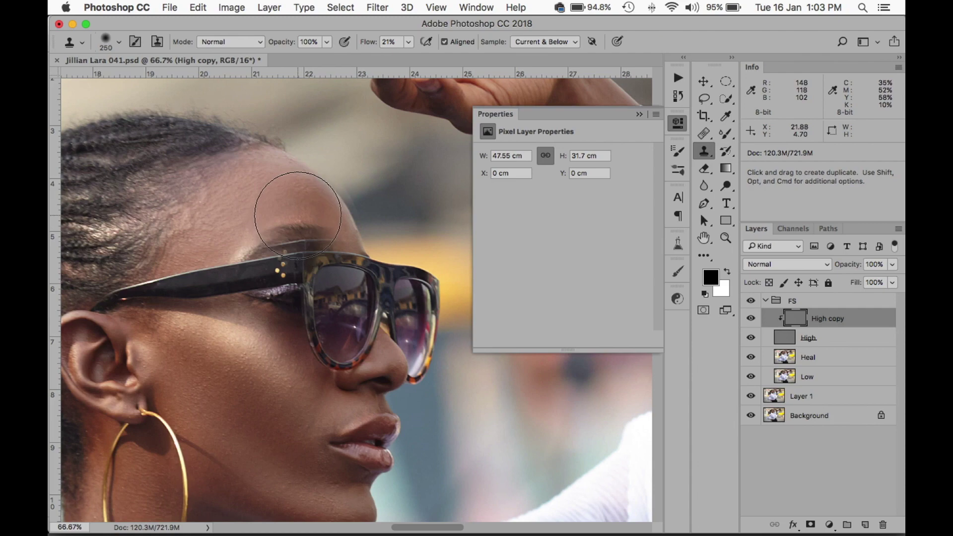
key("super+equal")
key("super+equal")
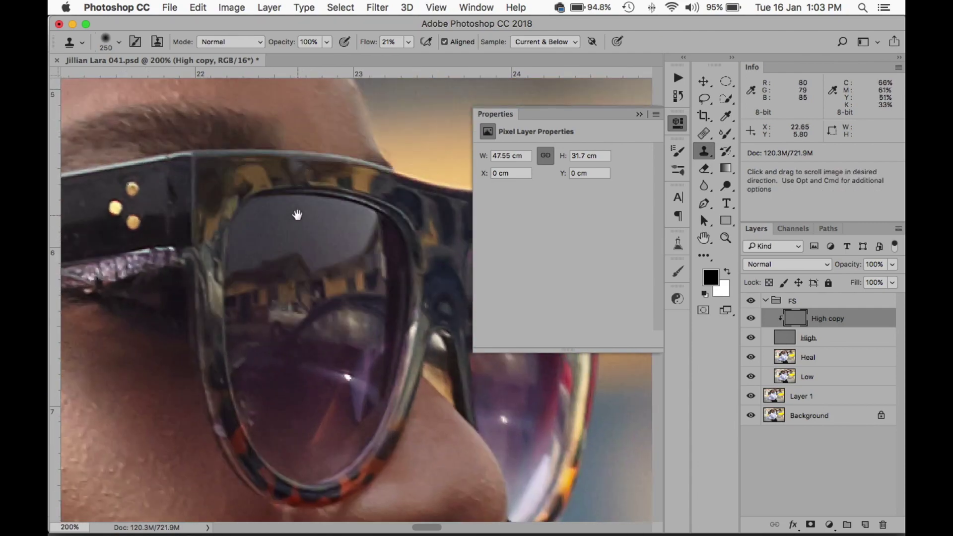
left_click_drag(316, 270, 435, 462)
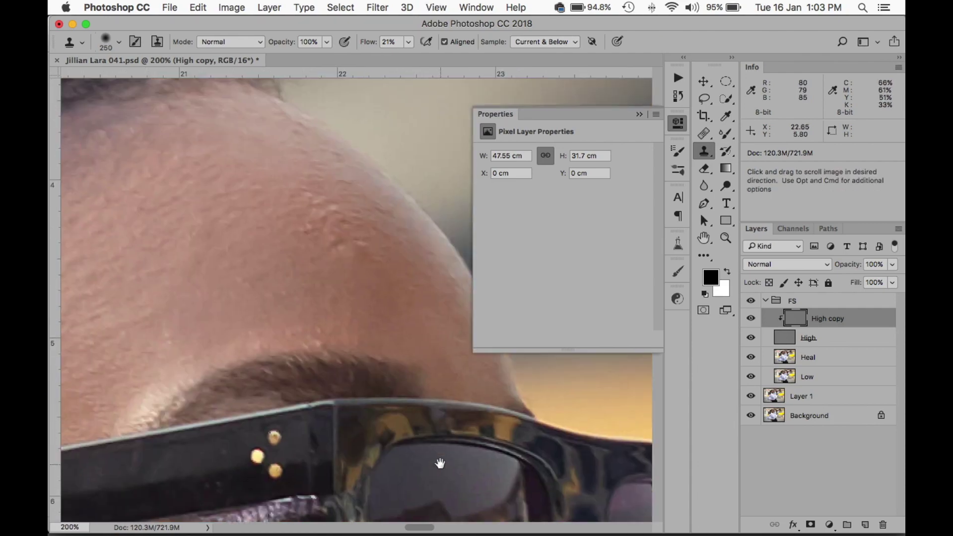
left_click(548, 42)
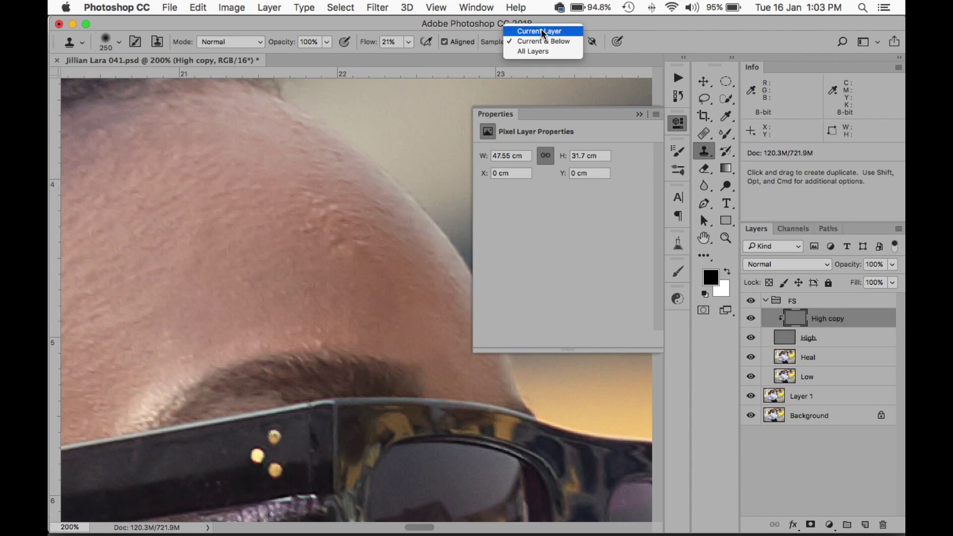
left_click(541, 31)
scroll(401, 46, "left", 5)
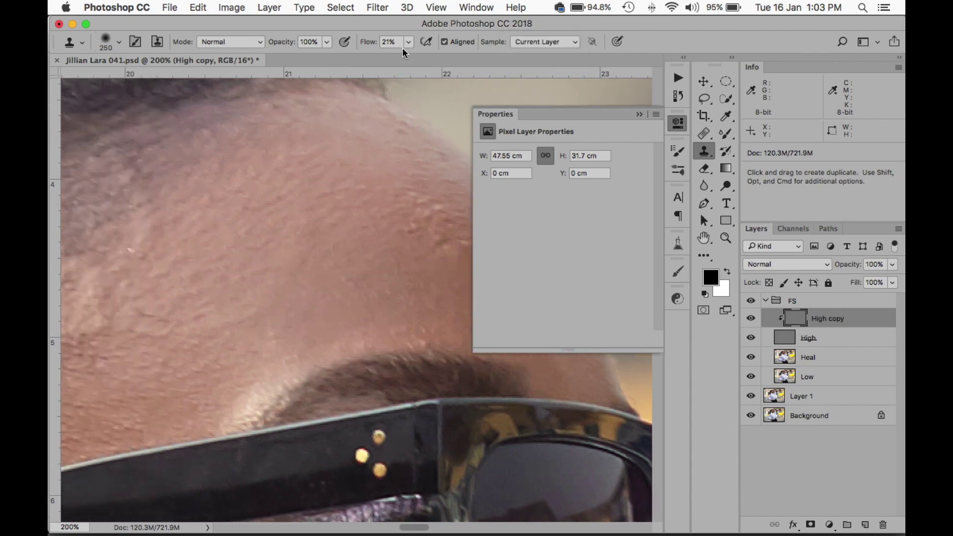
left_click(117, 43)
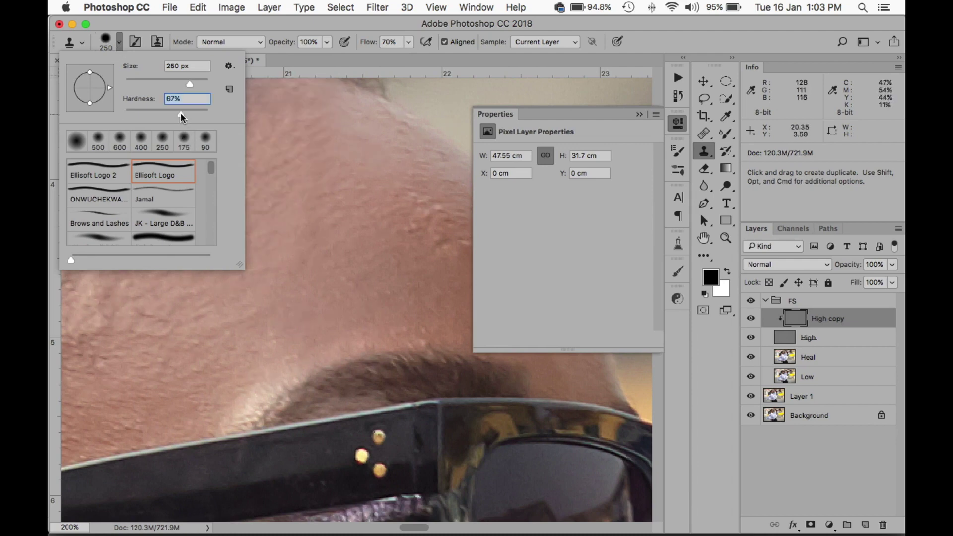
left_click(269, 26)
key("space")
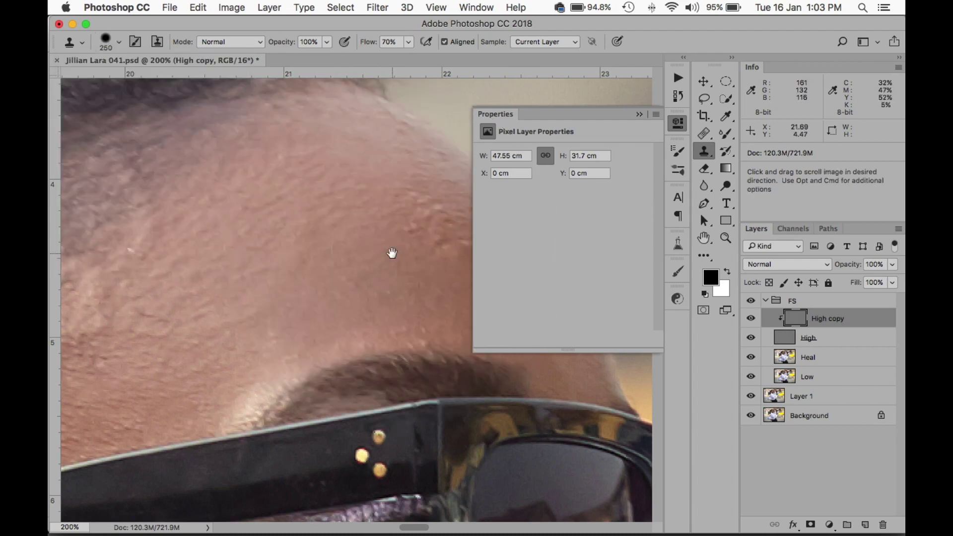
Clone smooth skin texture over the bumps on the forehead above the eyebrow with the Clone Stamp at size 25
left_click_drag(392, 253, 264, 230)
key("bracketleft")
key("bracketleft")
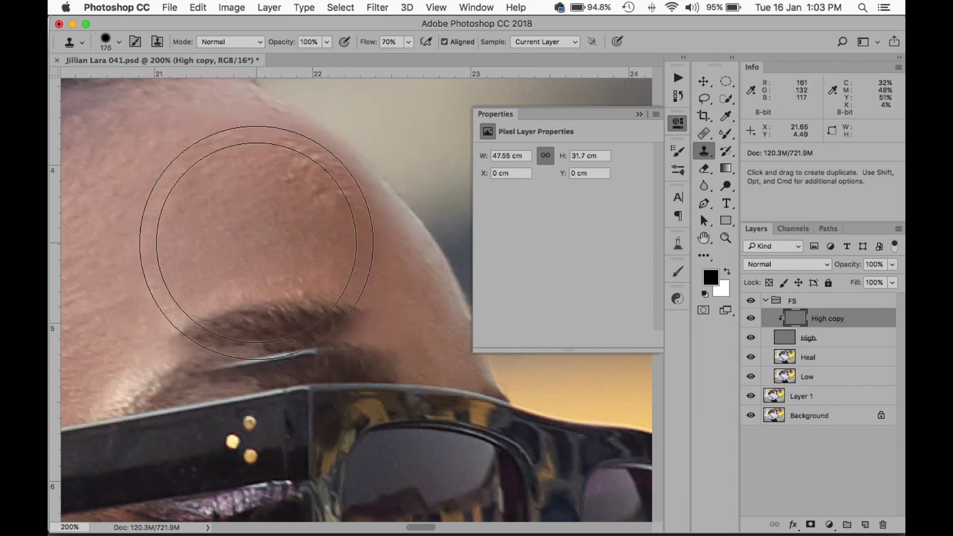
key("bracketleft")
key("bracketleft")
key("bracketleft")
key("bracketleft")
key("bracketleft")
key("bracketleft")
key("bracketleft")
key("bracketleft")
key("bracketleft")
key("bracketleft")
key("bracketleft")
key("bracketleft")
key("bracketleft")
scroll(233, 222, "left", 1)
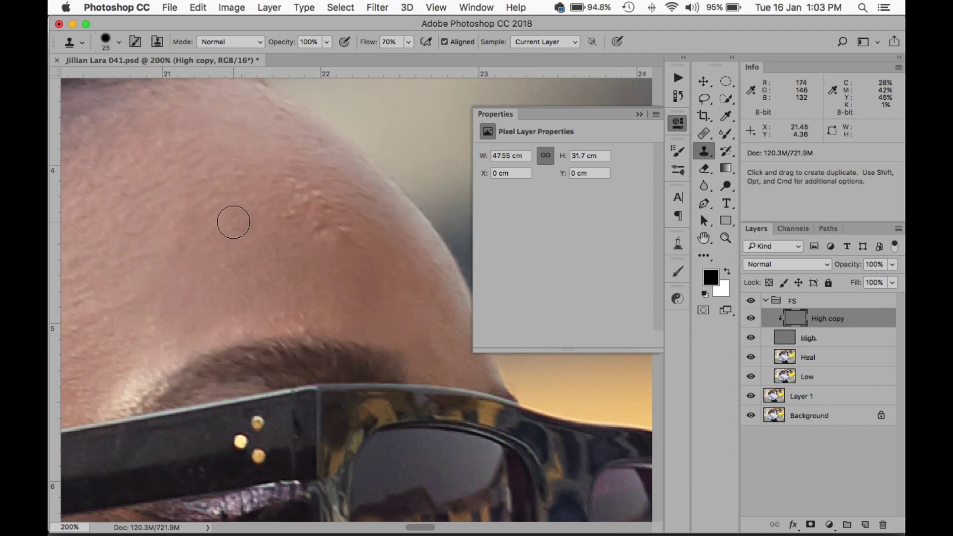
left_click(233, 216, "alt")
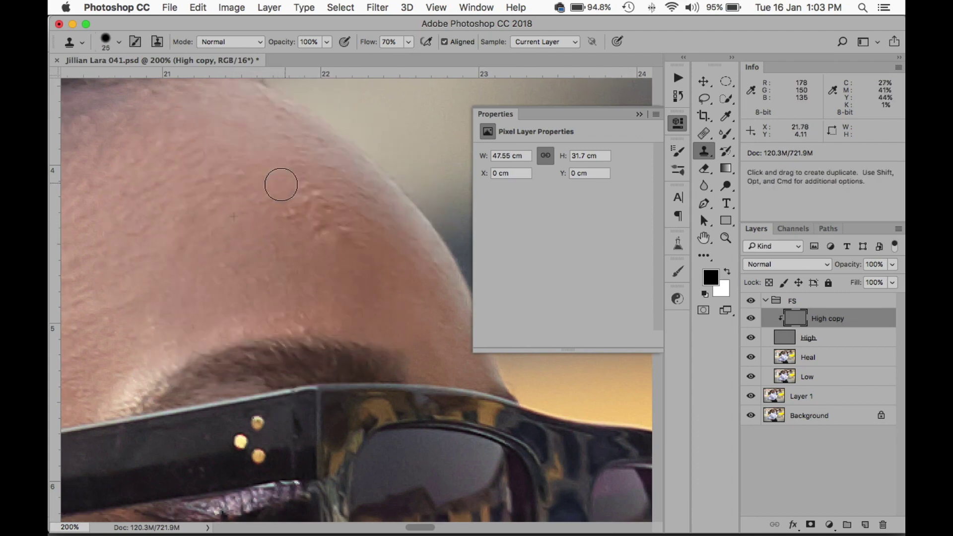
mouse_move(281, 184)
left_mouse_down()
mouse_move(324, 225)
mouse_move(342, 219)
mouse_move(333, 187)
left_mouse_up()
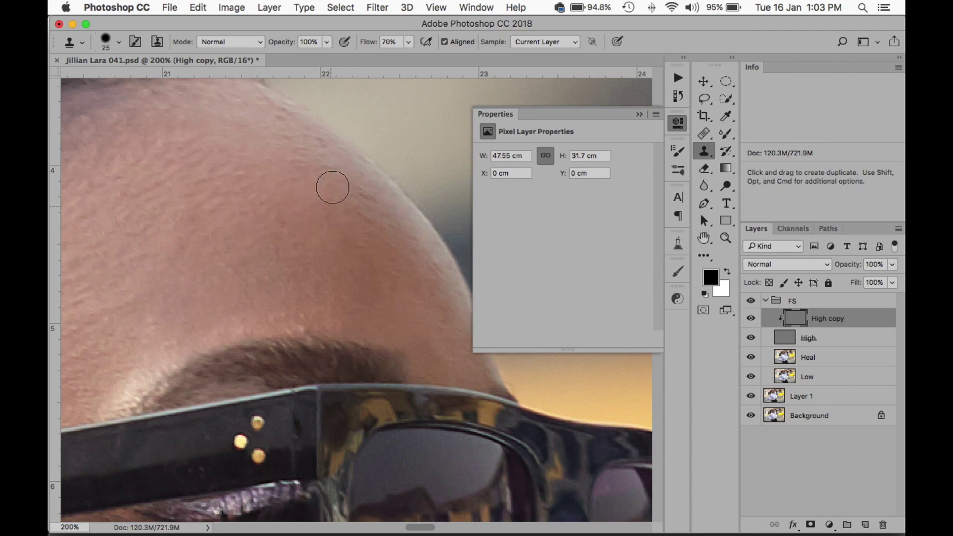
scroll(244, 228, "down", 2)
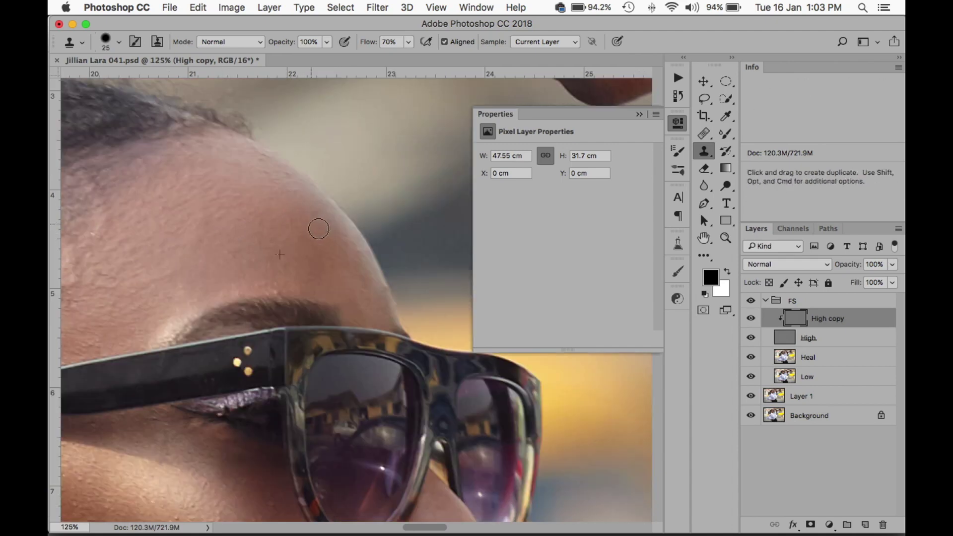
Clone clean skin texture over the uneven area of the forehead near the hairline with the Clone Stamp at size 25
left_click_drag(287, 230, 398, 202)
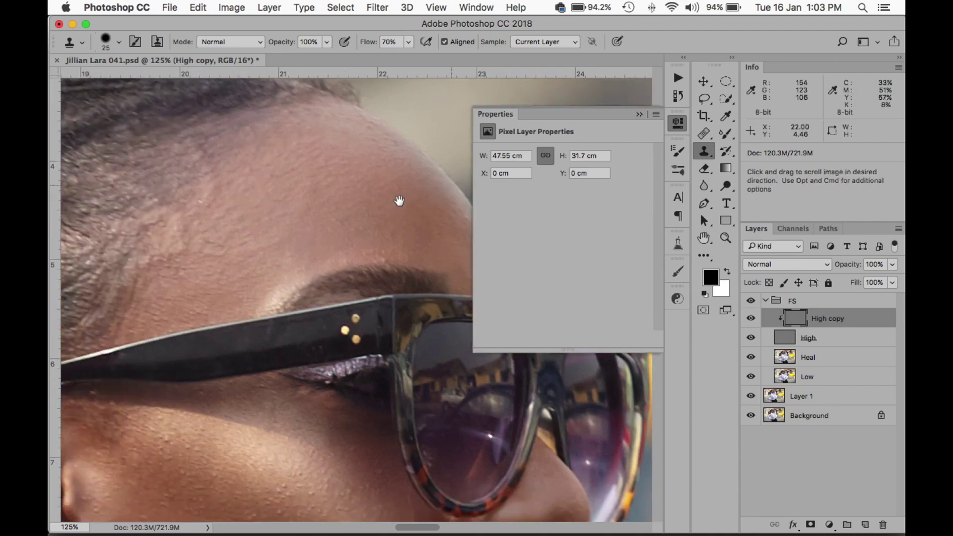
left_click(240, 193, "alt")
mouse_move(200, 199)
left_mouse_down()
mouse_move(231, 205)
mouse_move(255, 221)
left_mouse_up()
scroll(264, 149, "down", 5)
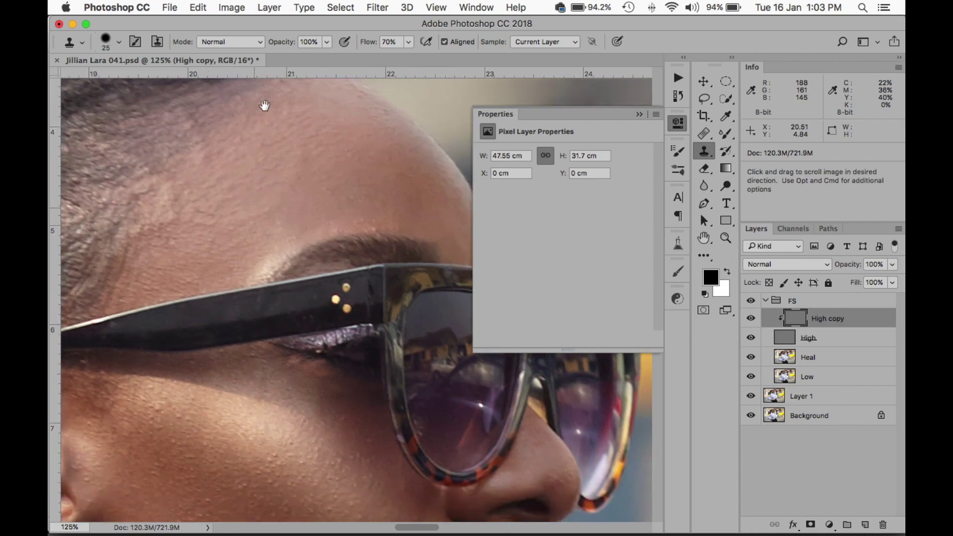
Reduce the Clone Stamp to size 15 and clone smooth texture over the bumps on the chin and neck
left_click_drag(276, 259, 160, 110)
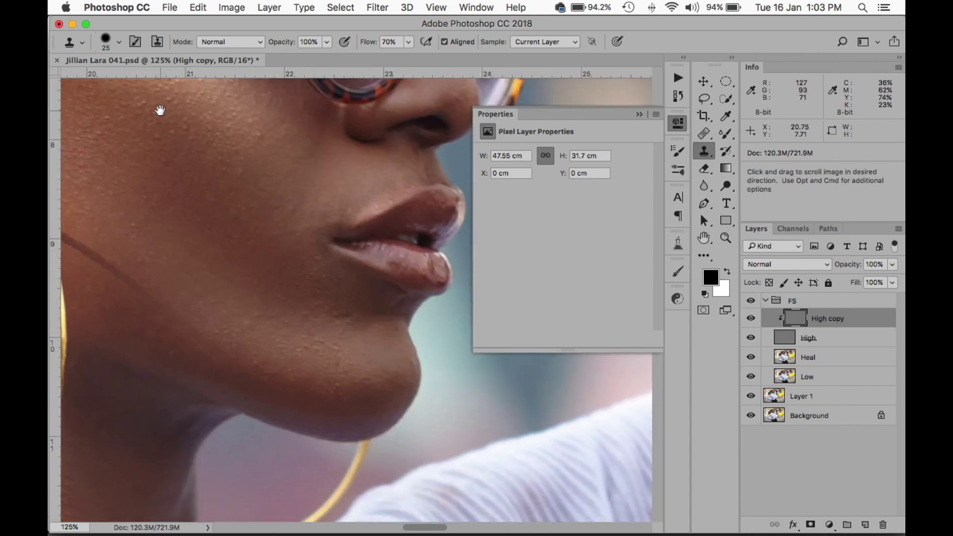
key("bracketleft")
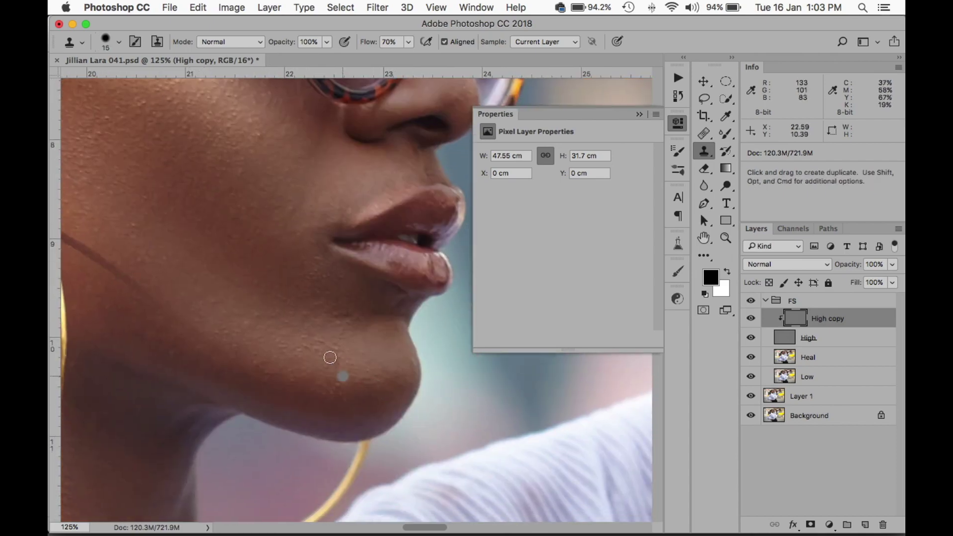
scroll(328, 347, "left", 3)
scroll(319, 332, "down", 5)
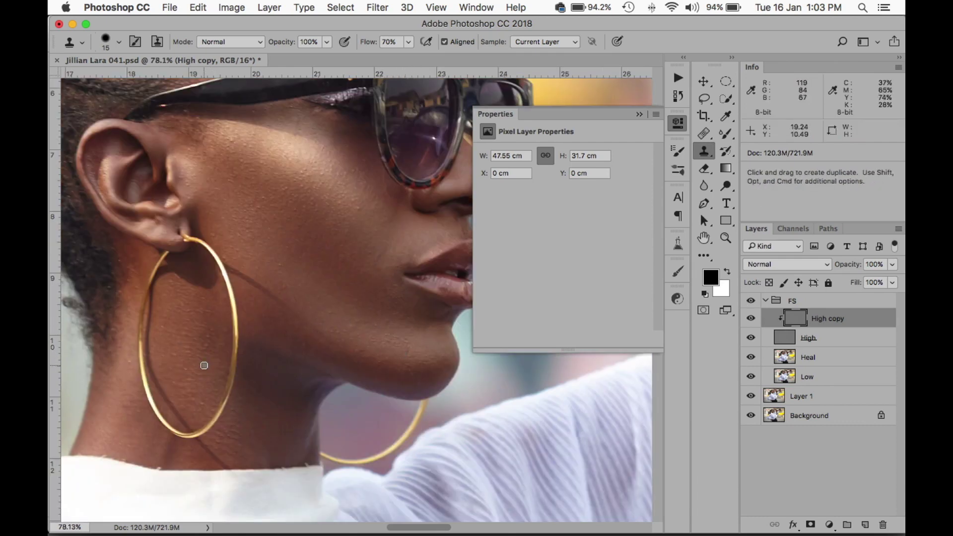
Collapse the FS group and toggle its visibility to compare the whole image before and after the skin retouching
key("super+minus")
key("super+minus")
key("super+minus")
key("super+minus")
key("super+minus")
key("super+minus")
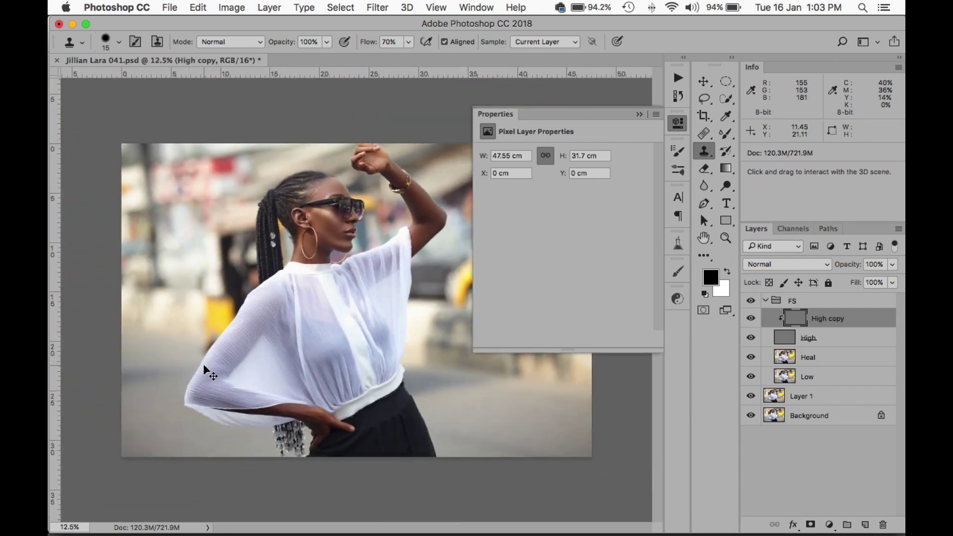
left_click(639, 114)
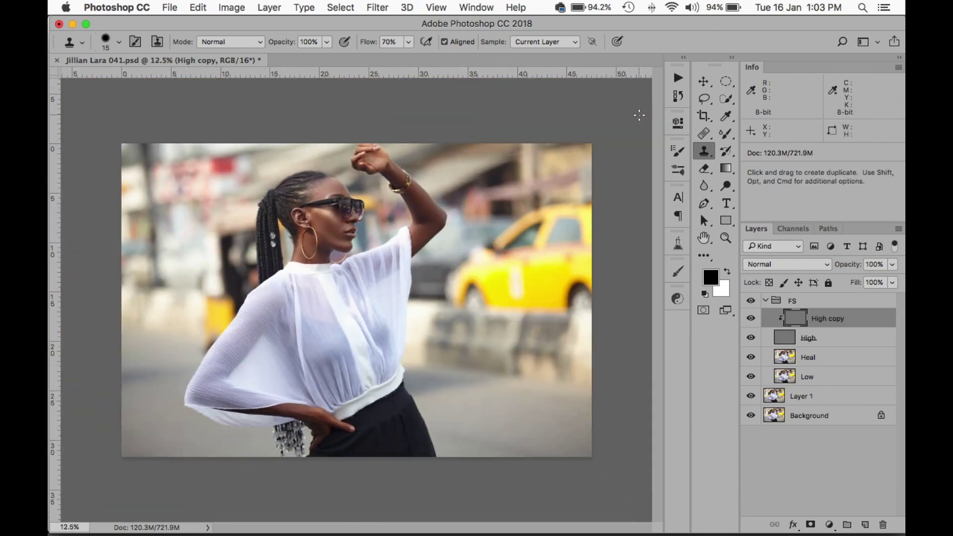
left_click(765, 301)
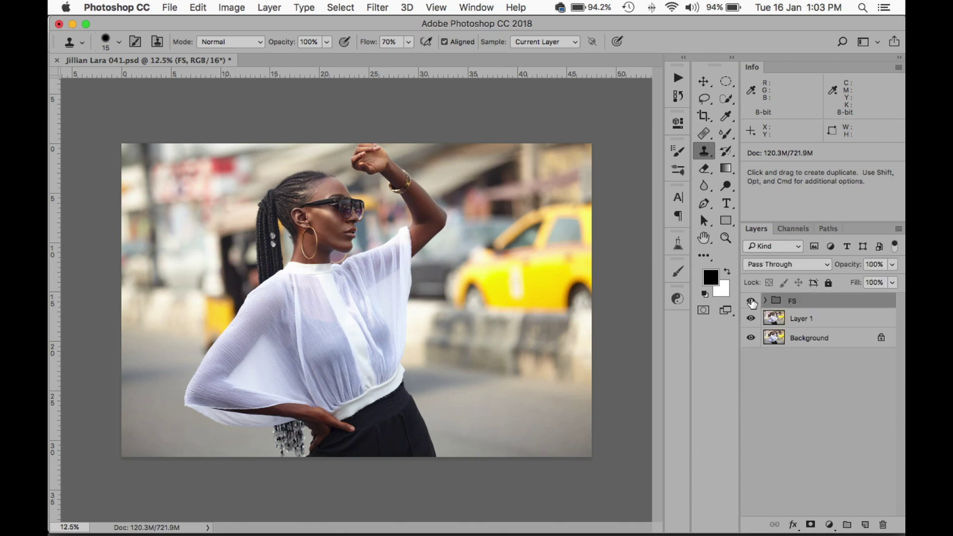
left_click(751, 301)
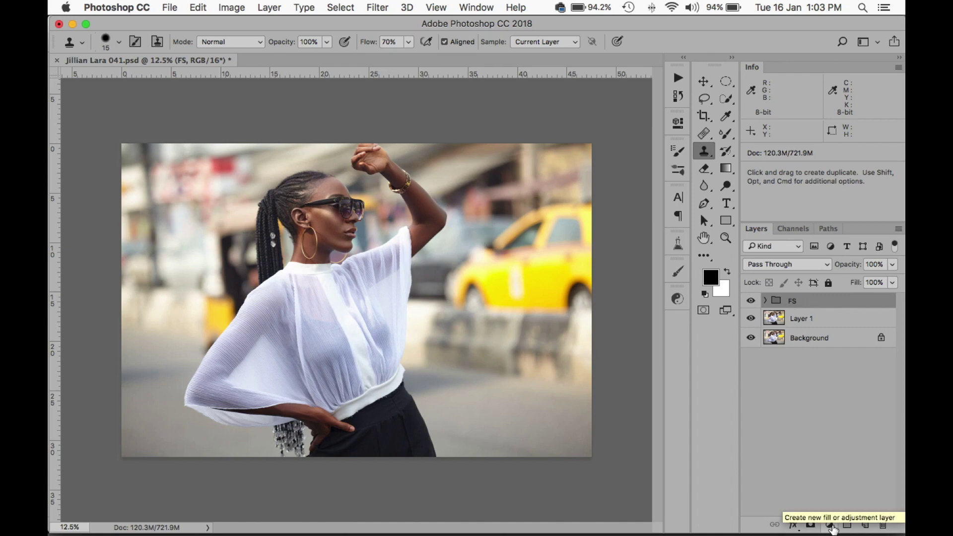
Add a Curves adjustment layer above the FS group and set its blending mode to Screen
left_click(830, 525)
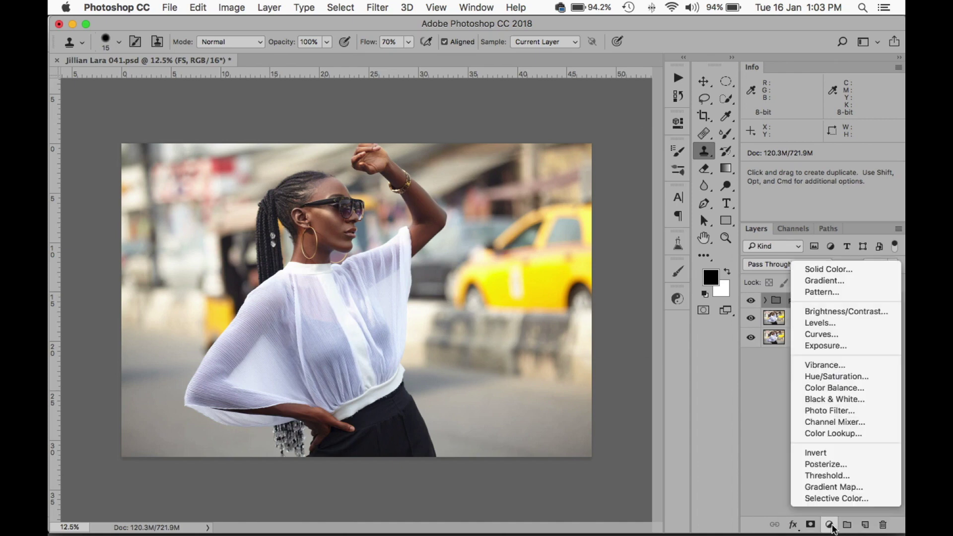
left_click(829, 334)
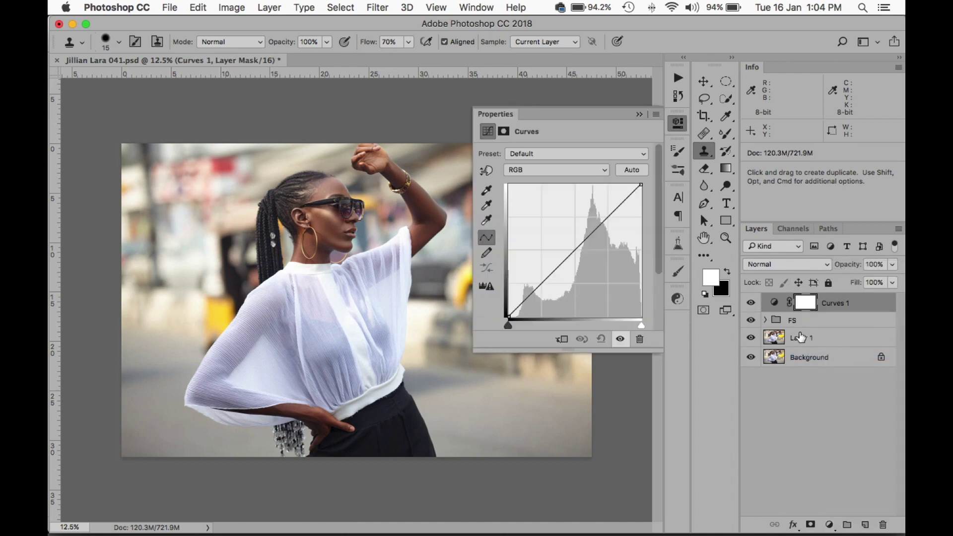
left_click(763, 263)
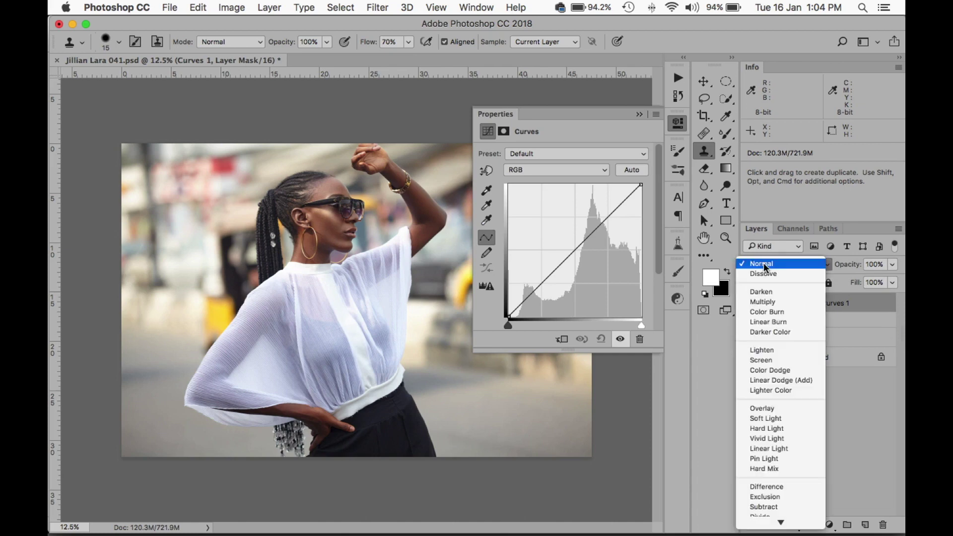
left_click(760, 359)
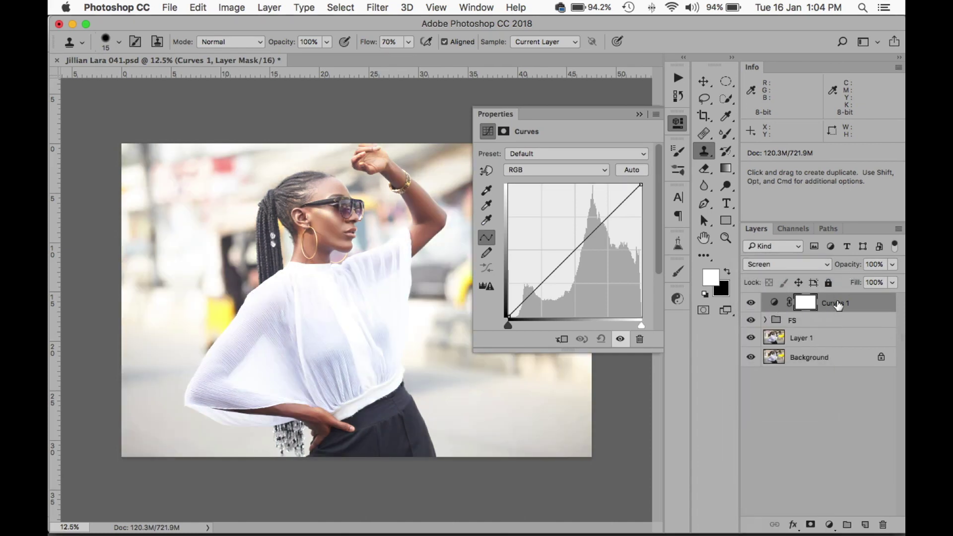
Rename the Screen-mode Curves layer as Dodge and invert its layer mask to black
double_click(837, 304)
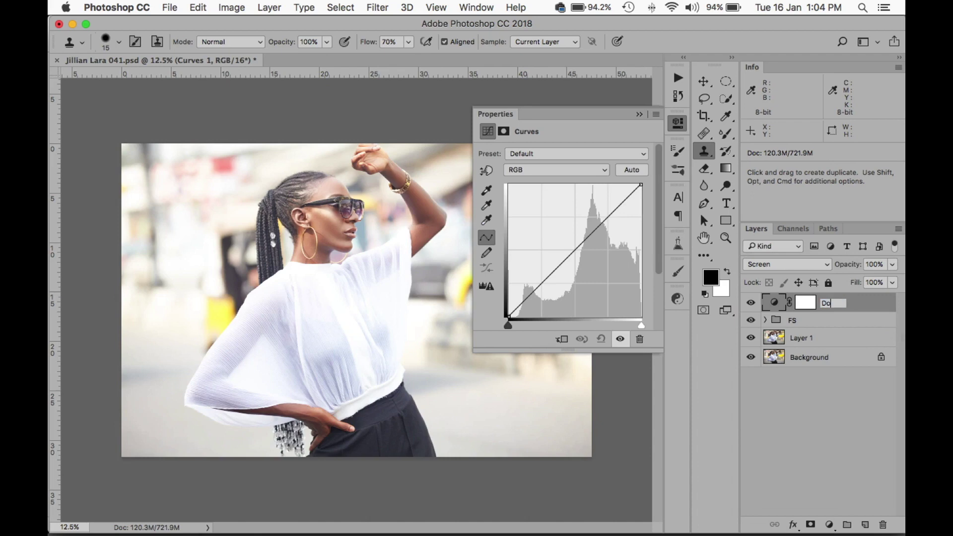
type("Dodge")
key("Return")
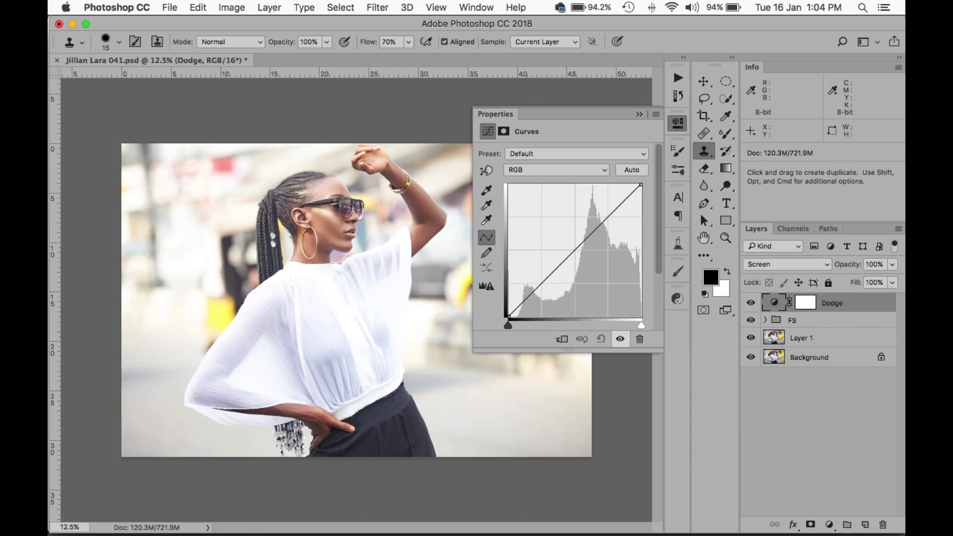
left_click(805, 303)
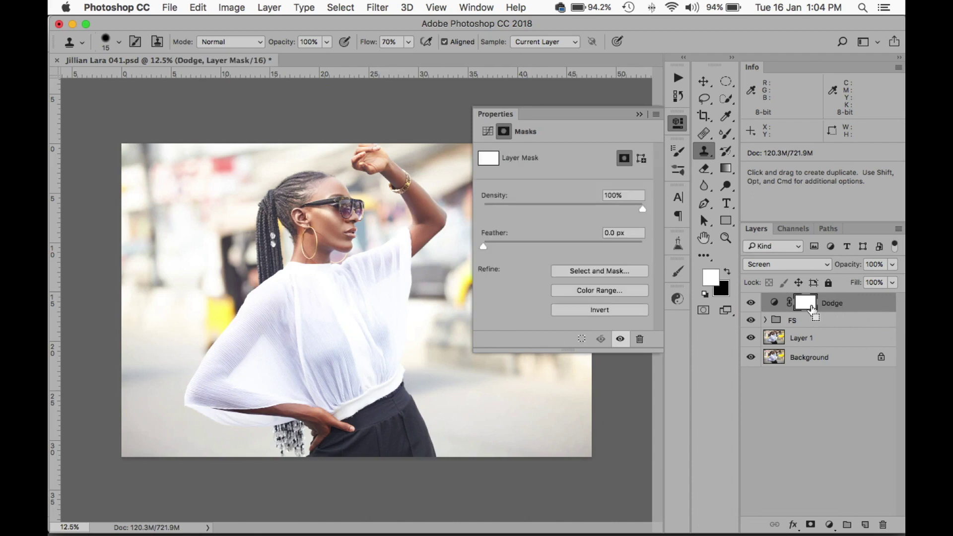
key("super+i")
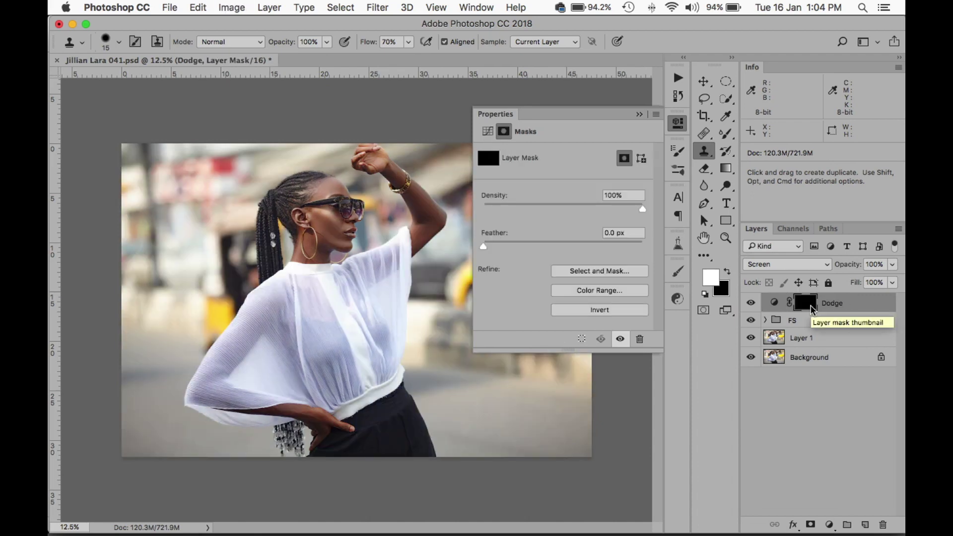
Add a second Curves adjustment layer above Dodge and set its blending mode to Multiply
left_click(830, 526)
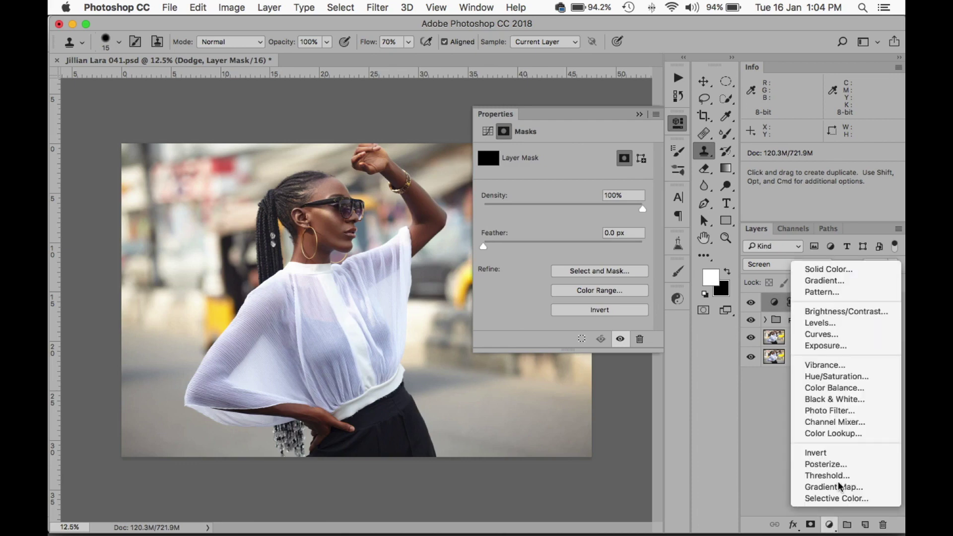
left_click(830, 338)
left_click(778, 264)
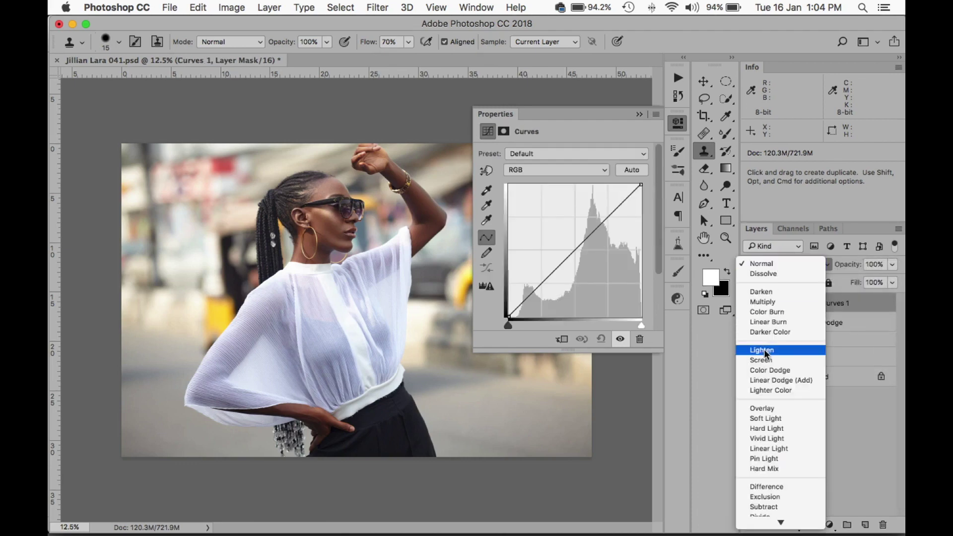
left_click(764, 301)
Rename the Multiply-mode Curves layer as Burn and invert its layer mask to black
double_click(832, 303)
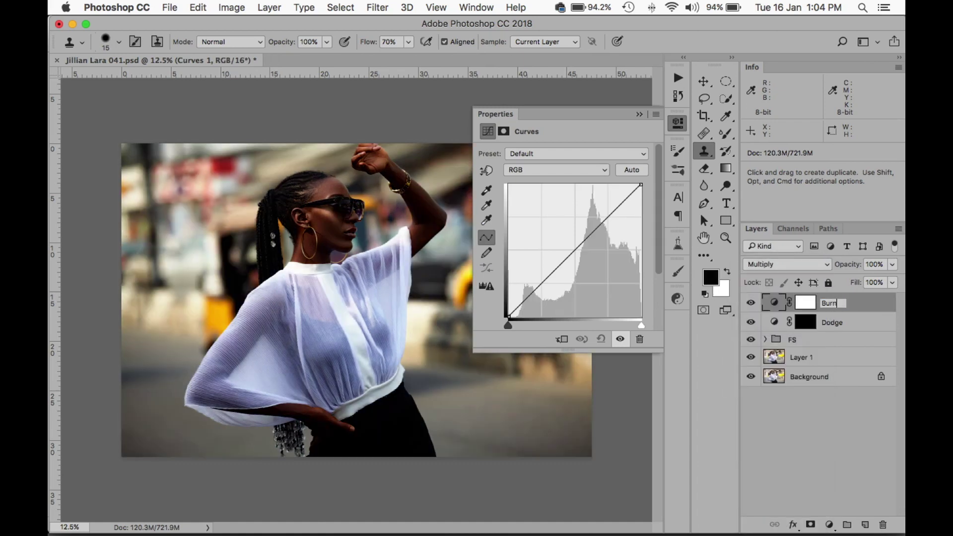
key("Return")
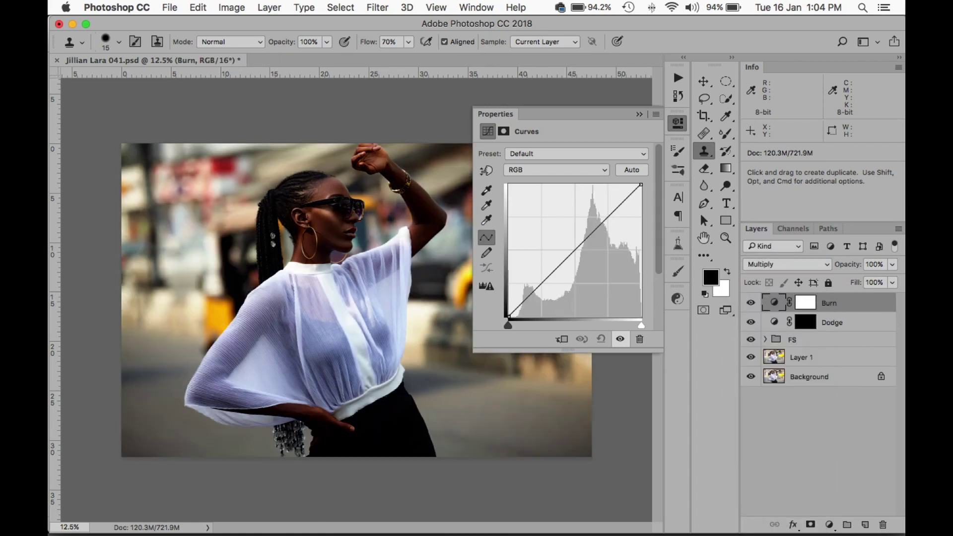
left_click(805, 303)
key("super+i")
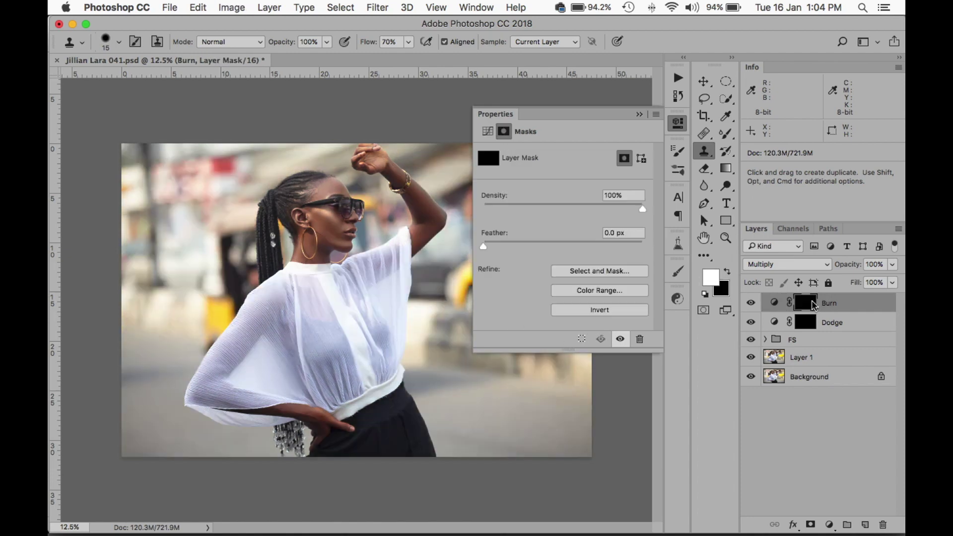
Group the Burn and Dodge layers, name the group DnB, and expand it to show both layers
left_click(866, 322, "shift")
key("super+g")
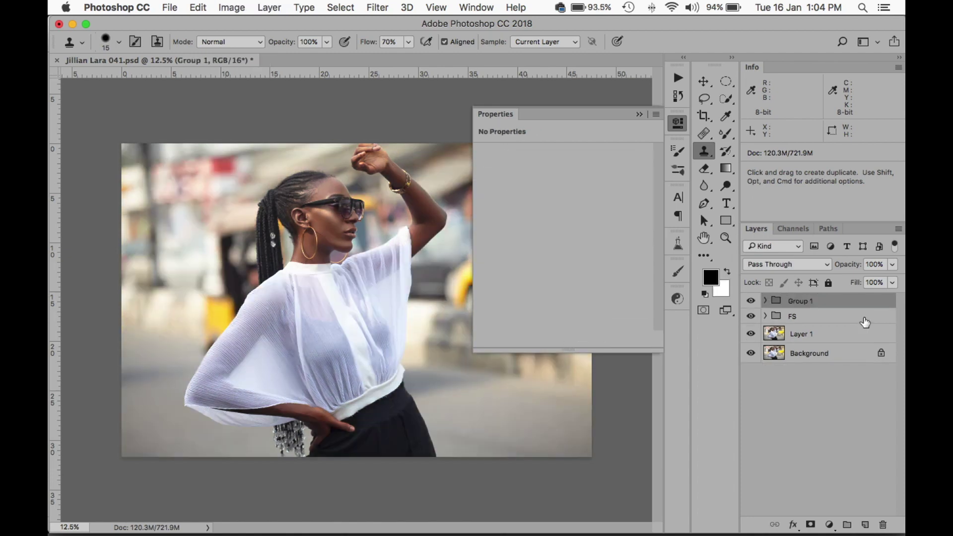
double_click(806, 302)
key("Return")
left_click(765, 301)
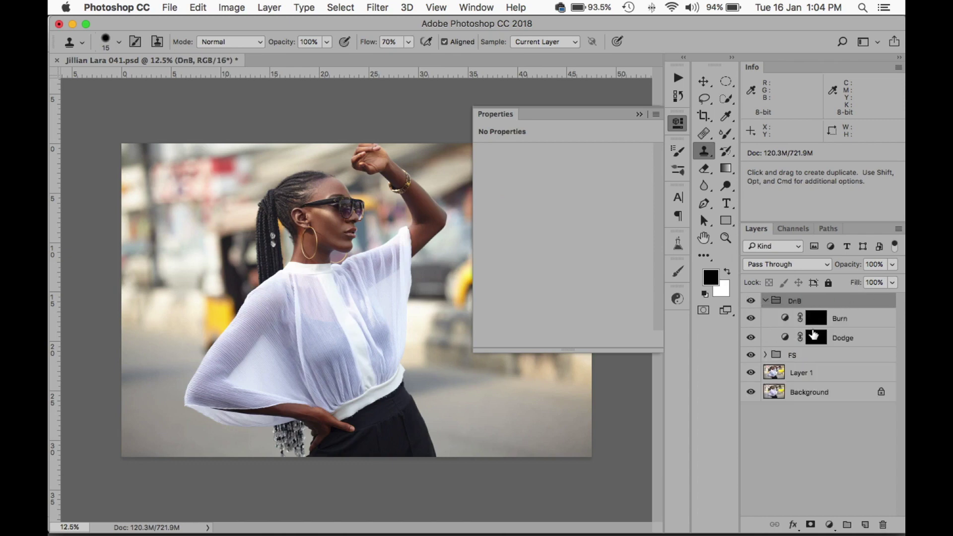
Select the Dodge layer's mask and set up the Brush tool with a flow of 1%
left_click(812, 337)
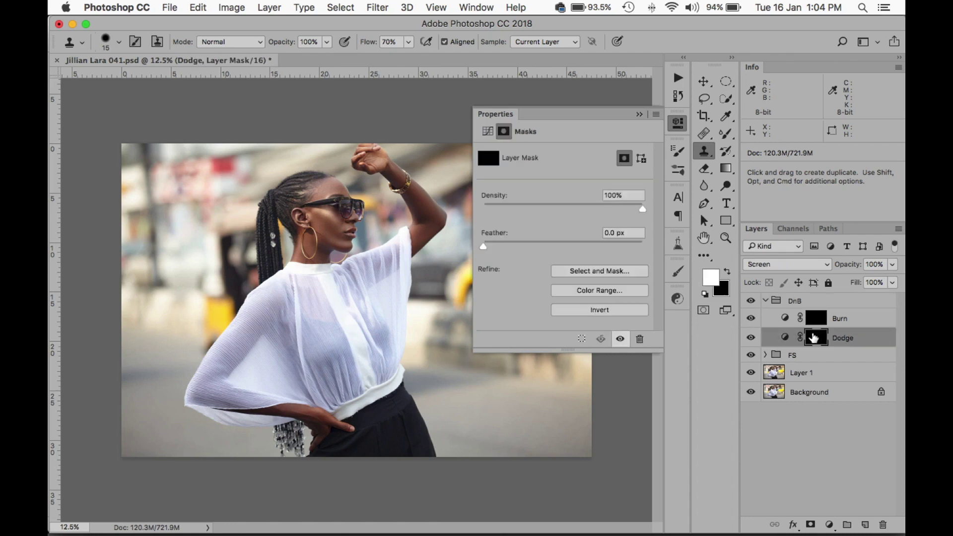
left_click(640, 115)
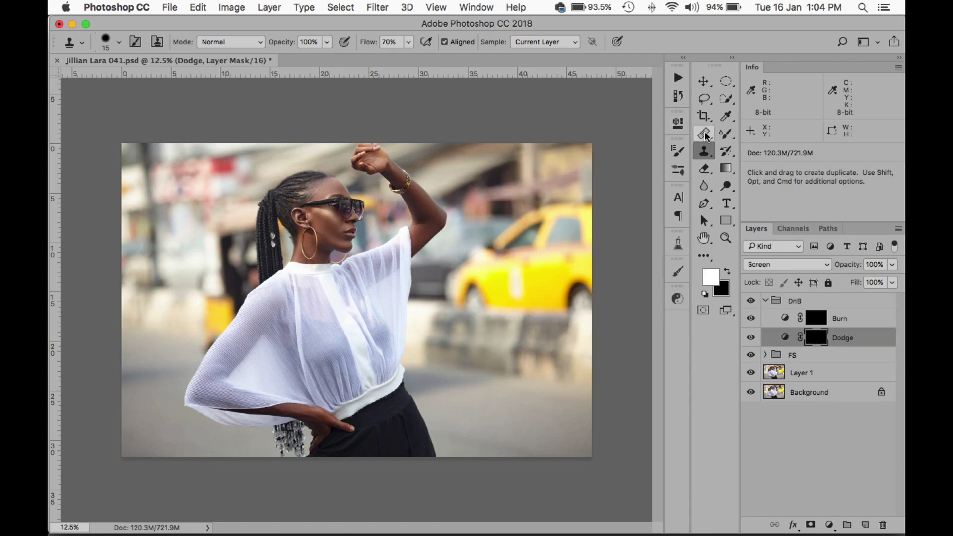
left_click(729, 134)
left_click(772, 133)
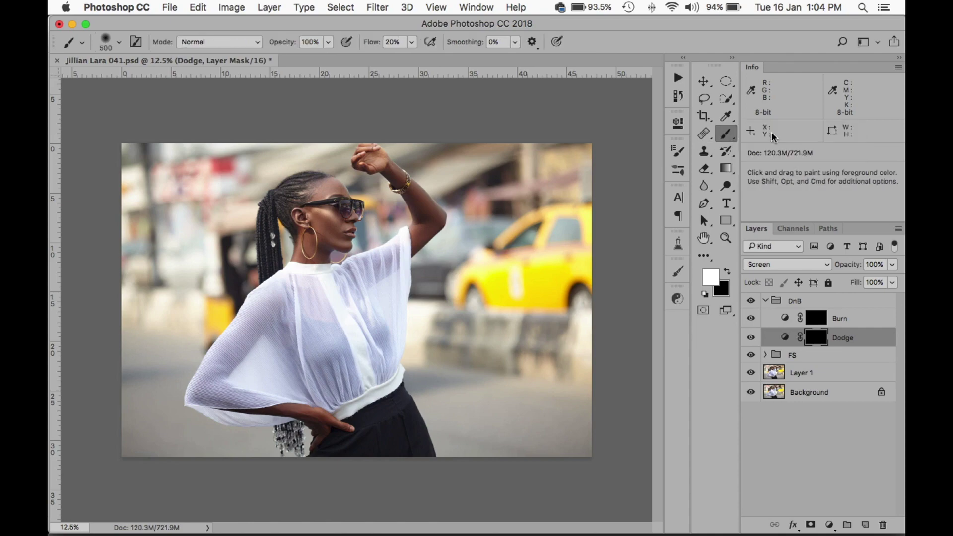
key("super+equal")
key("super+equal")
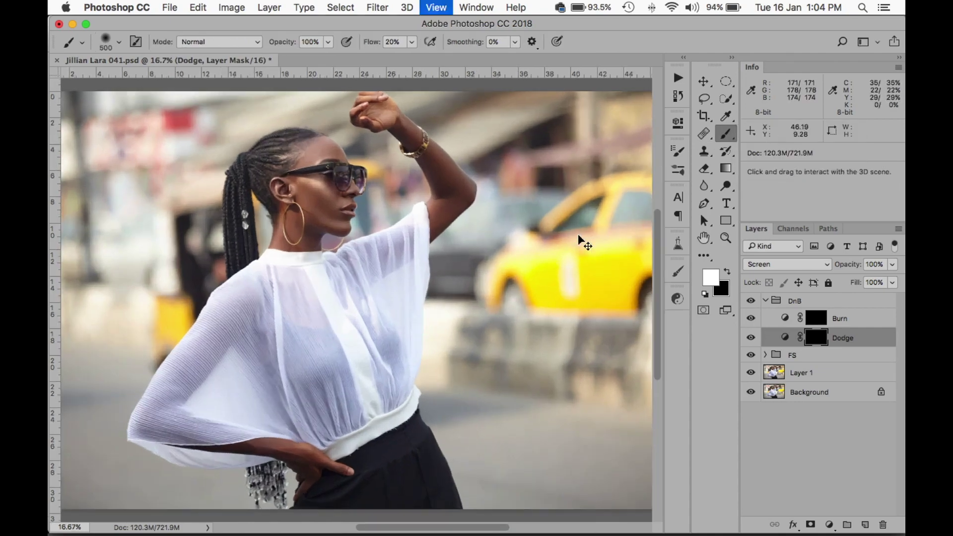
key("super+equal")
left_click(411, 42)
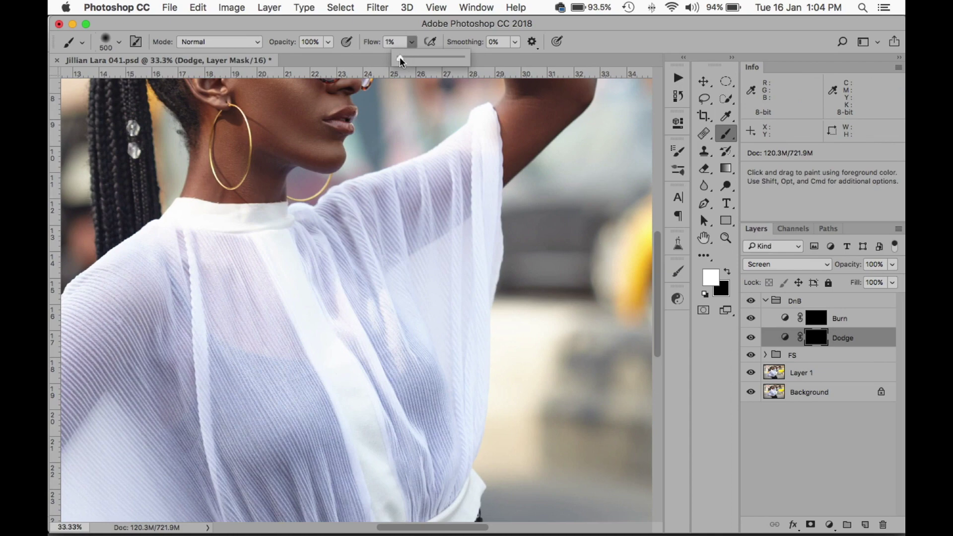
left_click(396, 24)
Paint white on the Dodge mask over the cheek highlight below the sunglasses with a size 200 brush
key("space")
left_click_drag(362, 336, 383, 470)
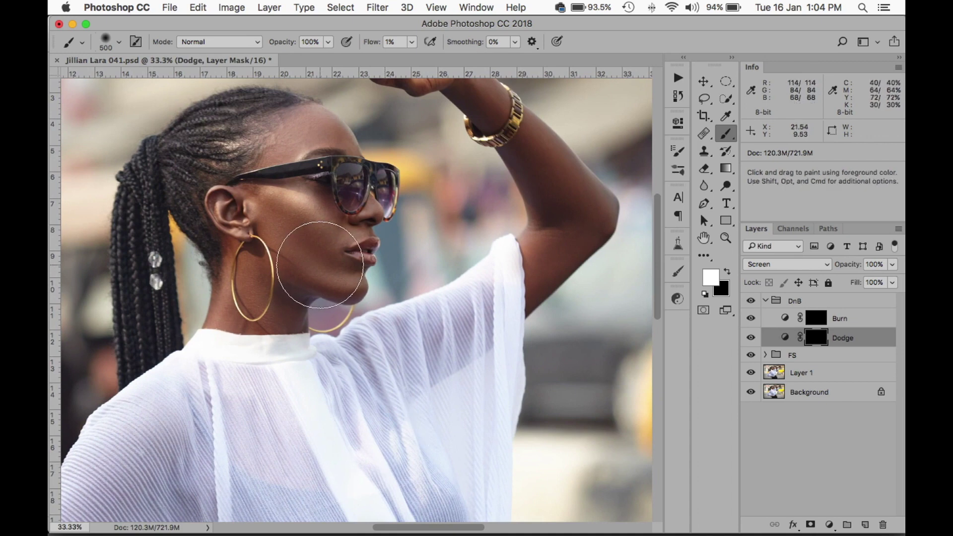
key("bracketleft")
key("bracketleft")
key("bracketleft")
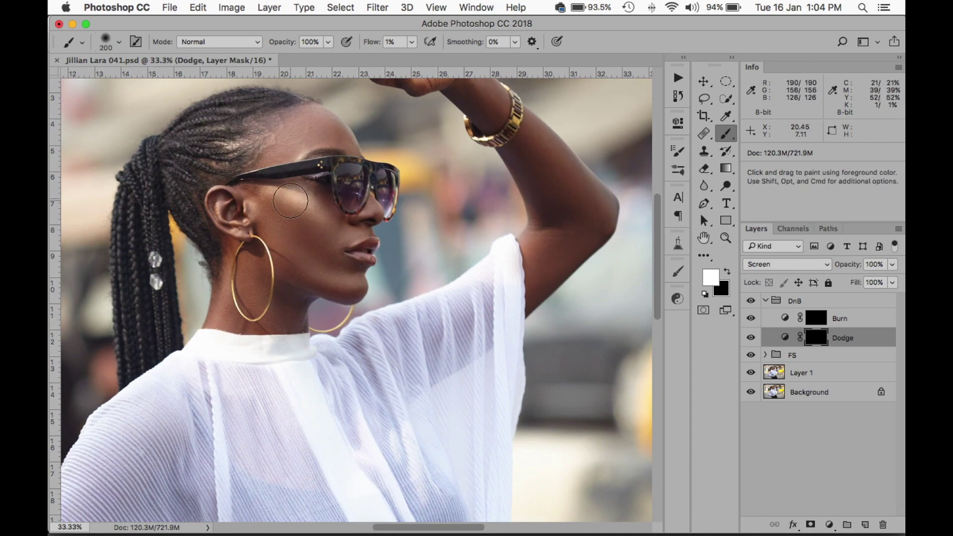
mouse_move(290, 201)
left_mouse_down()
mouse_move(311, 216)
mouse_move(313, 201)
mouse_move(326, 226)
mouse_move(298, 202)
mouse_move(305, 213)
left_mouse_up()
Reduce the brush to size 100 and brighten the chin area below the lips on the Dodge mask
key("bracketleft")
key("bracketleft")
key("bracketleft")
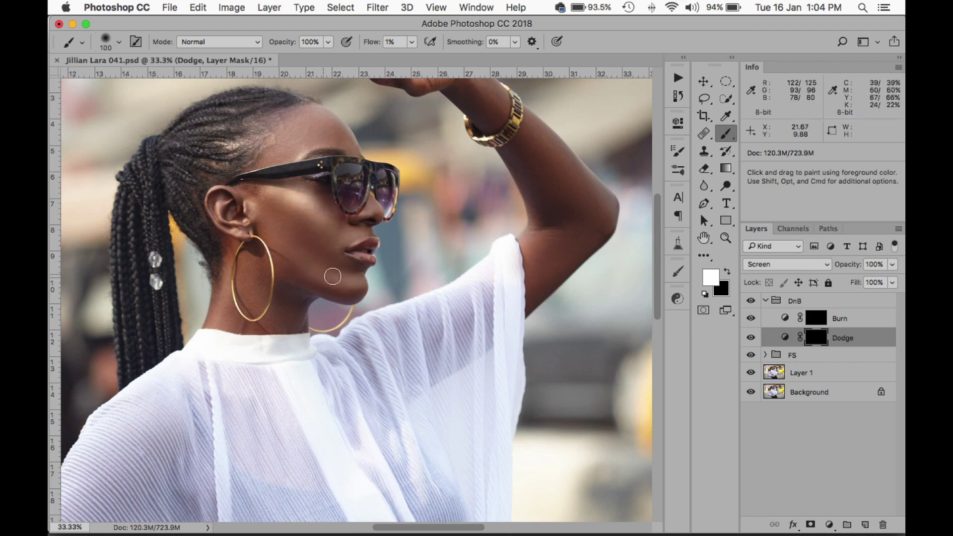
Brighten the forehead on the Dodge mask with the brush at size 175 and 125, and hide the Dodge layer to compare
key("bracketright")
key("bracketright")
key("bracketright")
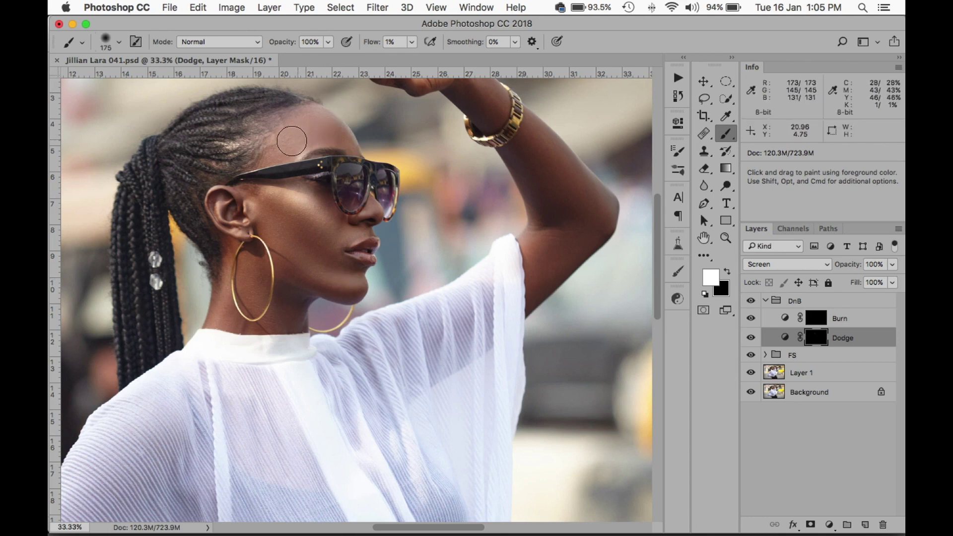
key("bracketleft")
key("bracketleft")
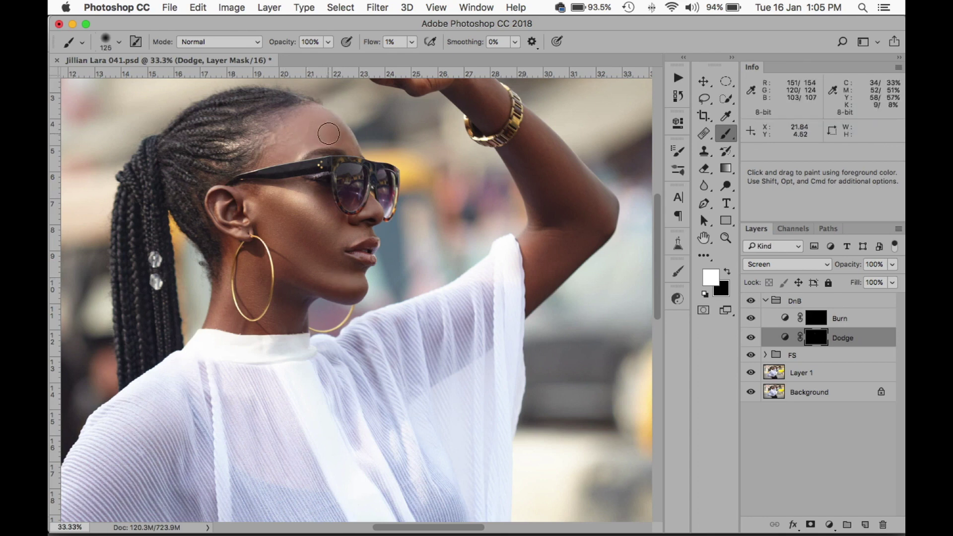
left_click(751, 338)
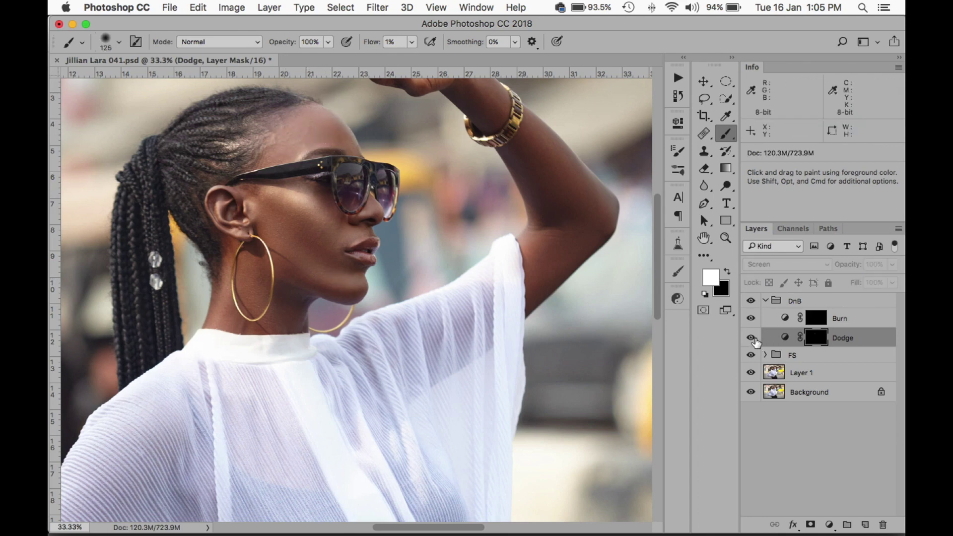
Select the Burn layer's mask and darken the cheek between the ear and sunglasses with a brush of about size 100
left_click(752, 338)
left_click(752, 338)
left_click(797, 321)
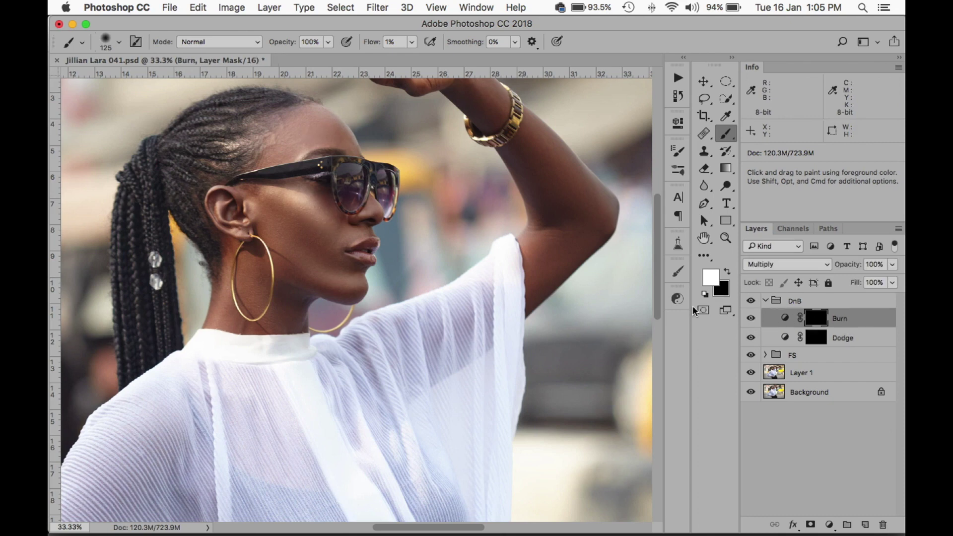
mouse_move(305, 206)
left_mouse_down()
mouse_move(278, 204)
mouse_move(312, 224)
mouse_move(279, 202)
left_mouse_up()
key("bracketleft")
key("bracketleft")
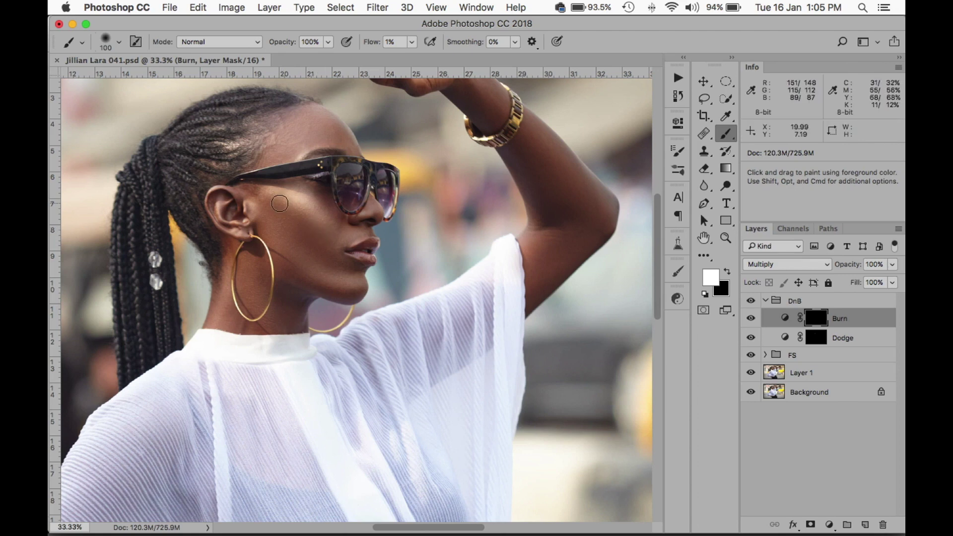
Darken the chin, jawline and neck on the Burn mask with brush sizes from 60 up to 175
scroll(340, 156, "down", 2)
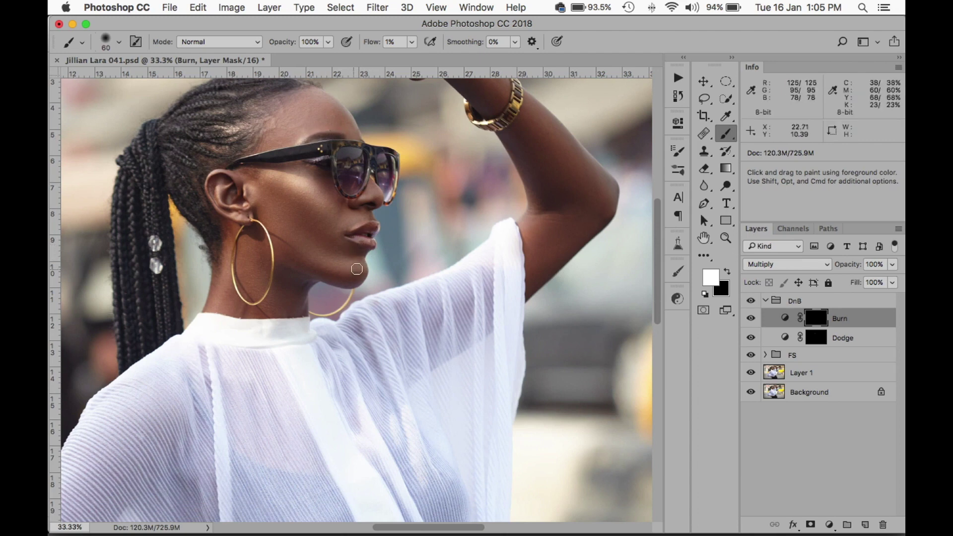
mouse_move(362, 273)
left_mouse_down()
mouse_move(335, 275)
mouse_move(359, 273)
mouse_move(291, 262)
left_mouse_up()
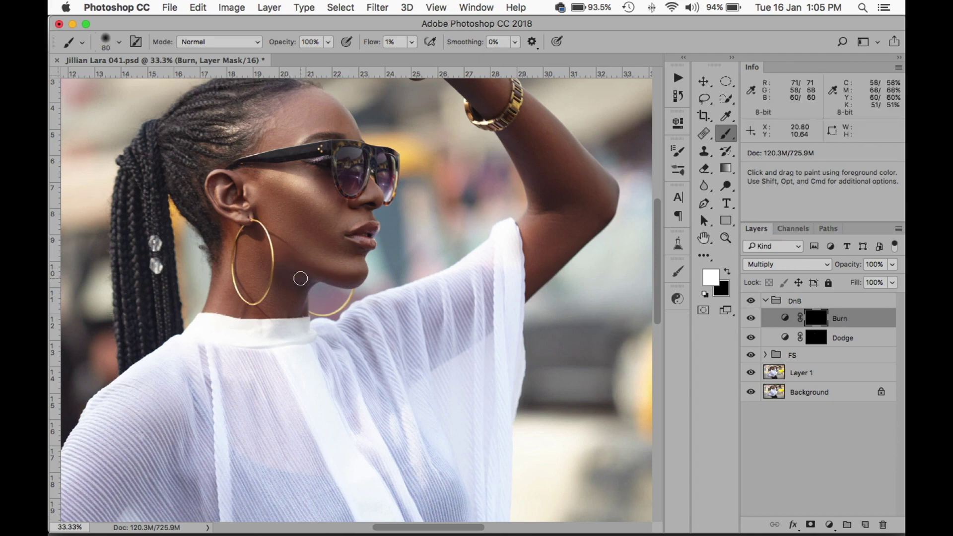
key("bracketright")
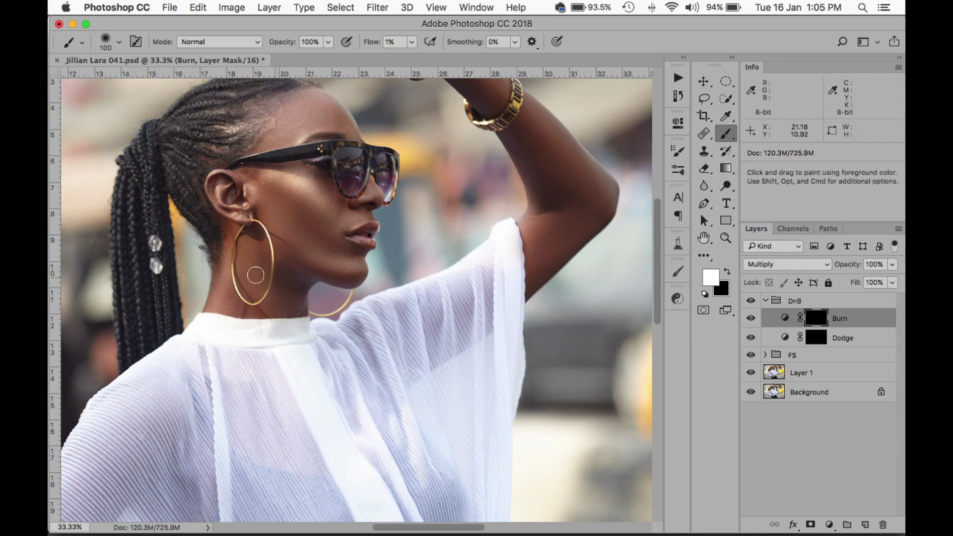
key("bracketright")
key("bracketright")
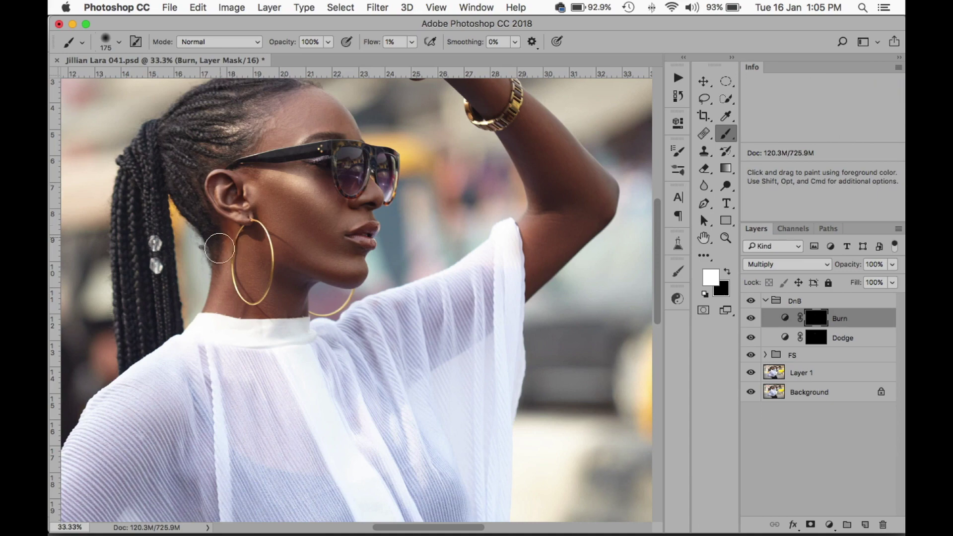
Enlarge the brush to size 250 and darken the braided hair at the side of the head on the Burn mask
key("space")
left_click_drag(248, 194, 254, 267)
key("bracketright")
key("bracketright")
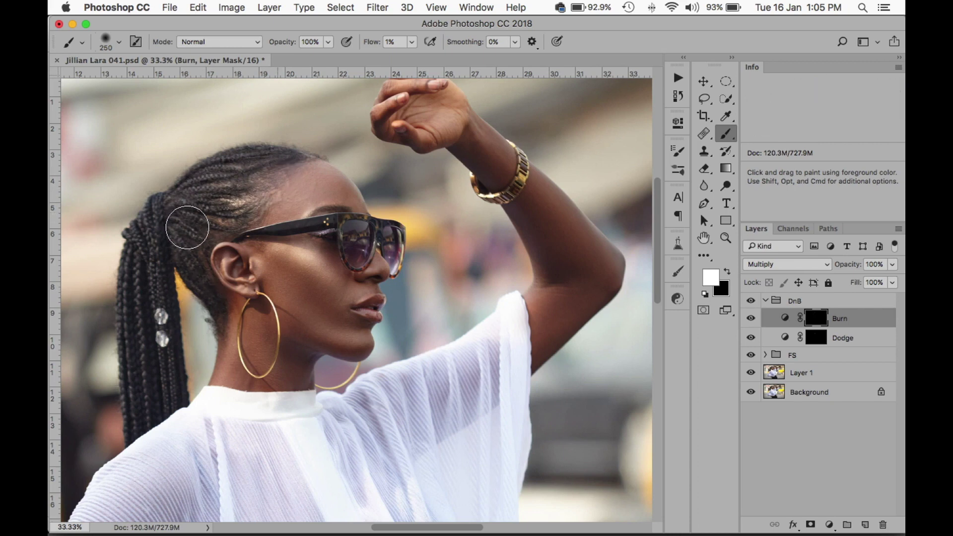
Collapse the DnB group and add a Curves adjustment above it with the black and white points moved slightly inward
key("super+minus")
key("super+minus")
key("super+minus")
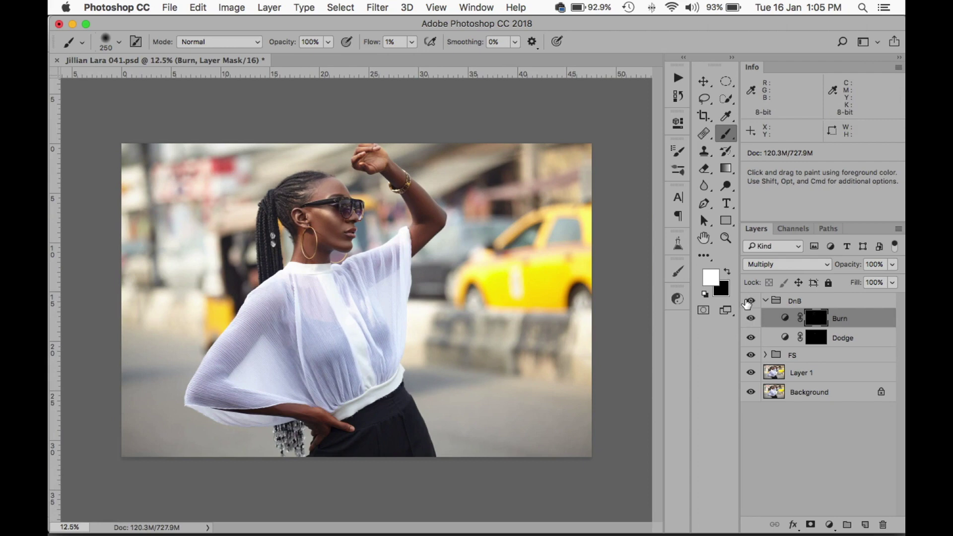
left_click(767, 301)
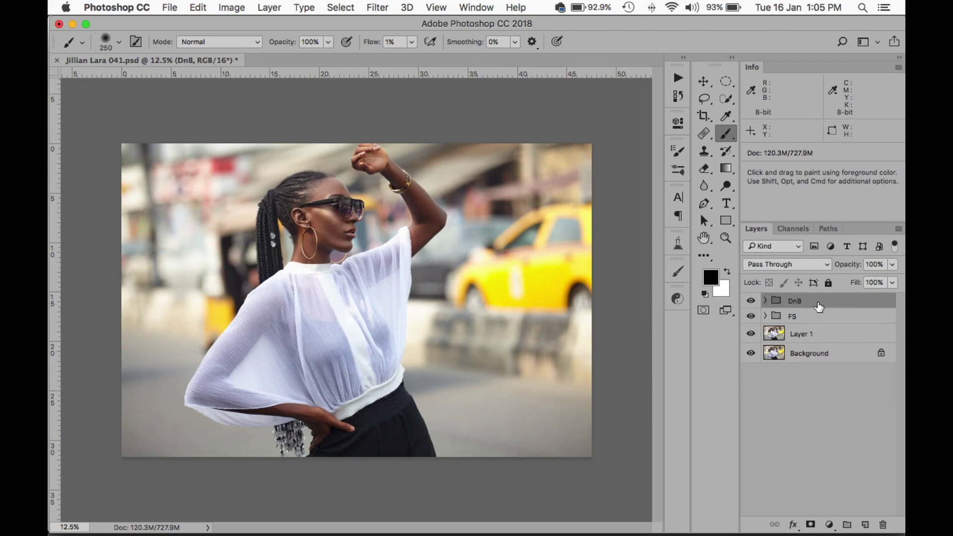
left_click(829, 525)
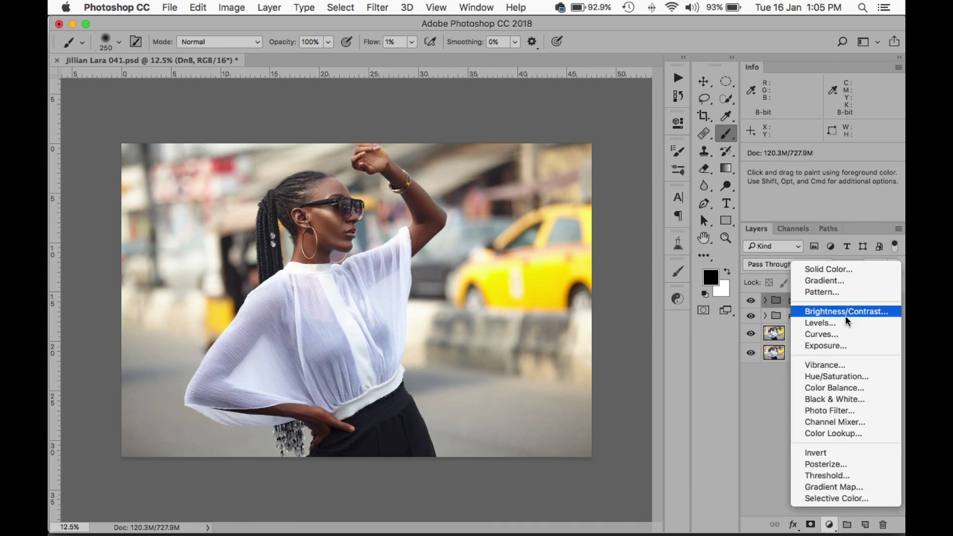
left_click(833, 335)
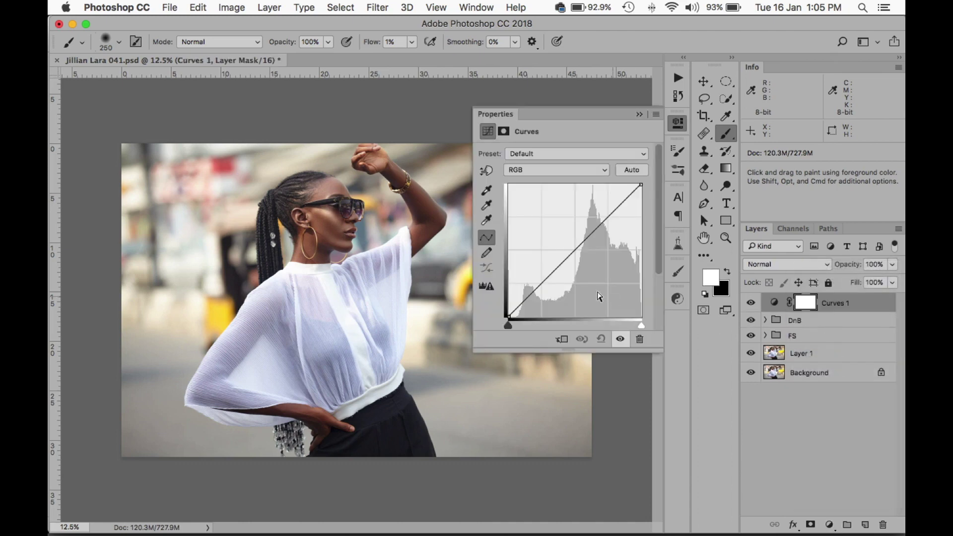
left_click_drag(508, 313, 516, 316)
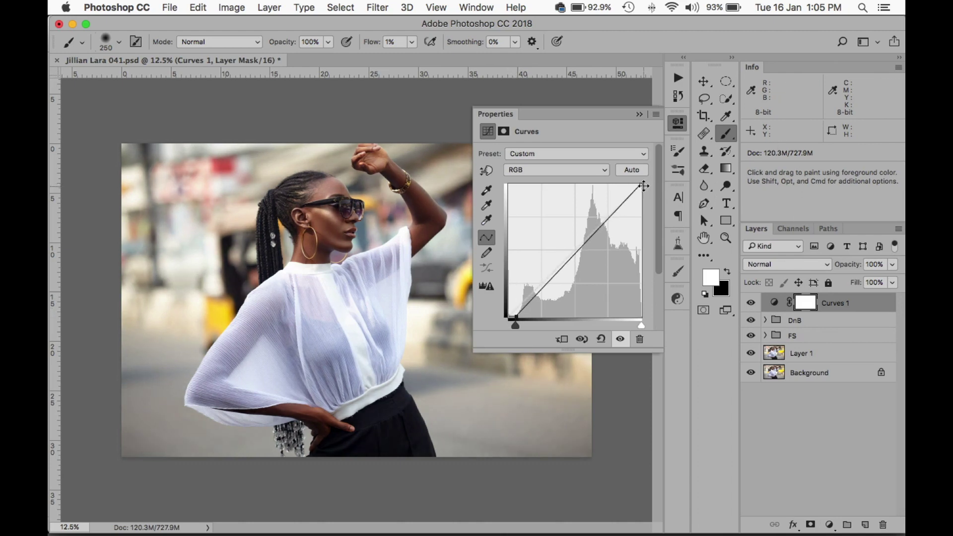
left_click_drag(641, 183, 633, 184)
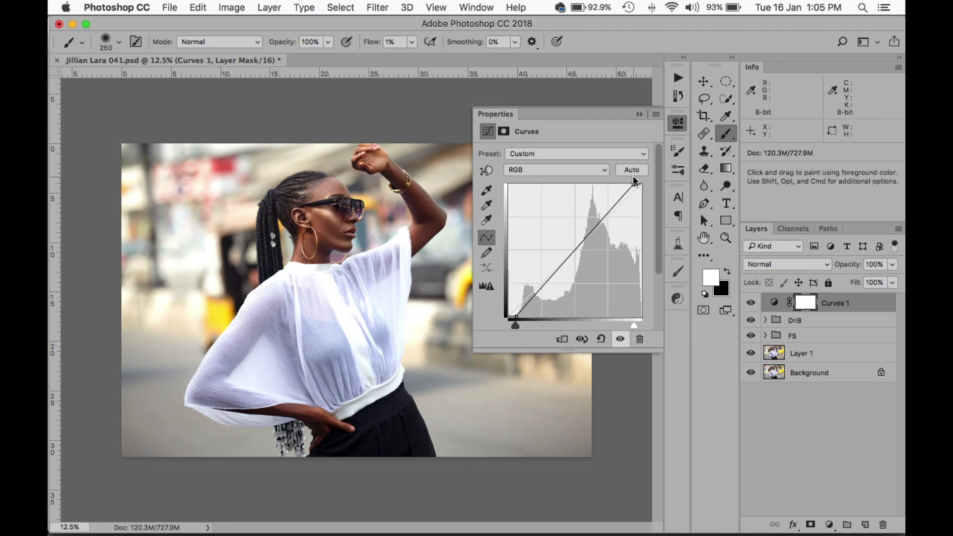
Invert the Curves 1 mask to black and paint white over the face with 10% flow and a brush up to size 1000
key("super+i")
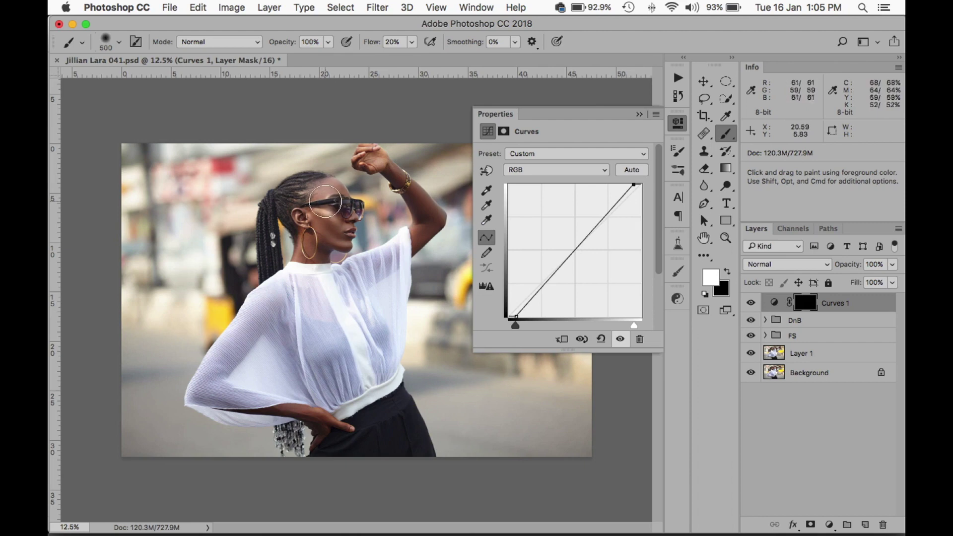
key("bracketright")
key("bracketright")
key("bracketright")
key("bracketright")
key("bracketright")
key("bracketright")
key("bracketright")
key("bracketright")
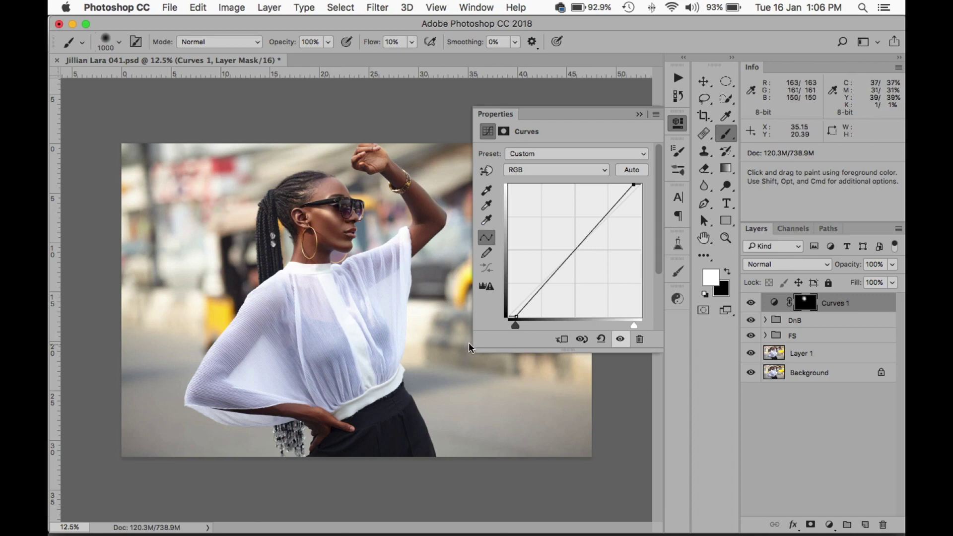
Reduce the brush to size 500 and reveal the Curves contrast over the raised hand and wrist
key("bracketright")
key("bracketright")
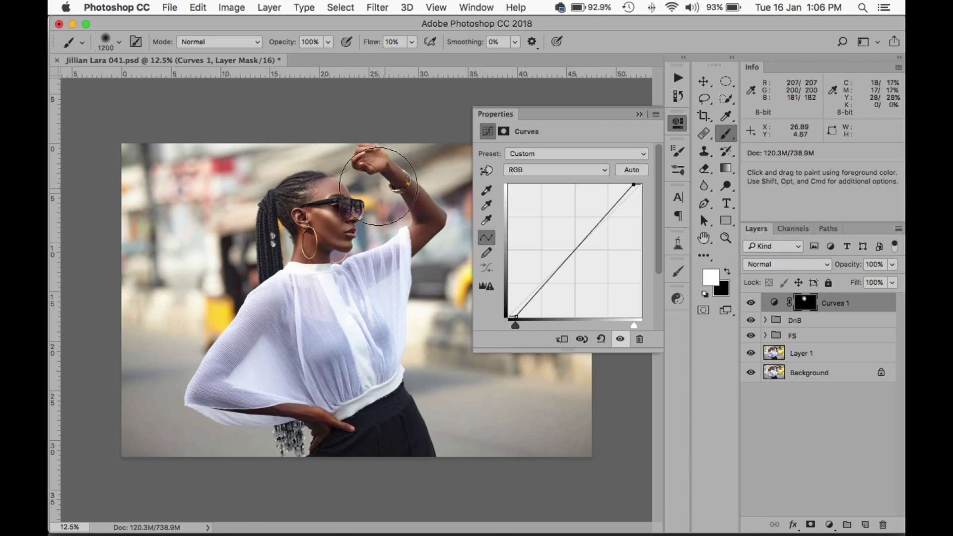
key("bracketleft")
key("bracketleft")
key("bracketleft")
key("bracketleft")
key("bracketleft")
key("bracketleft")
key("bracketleft")
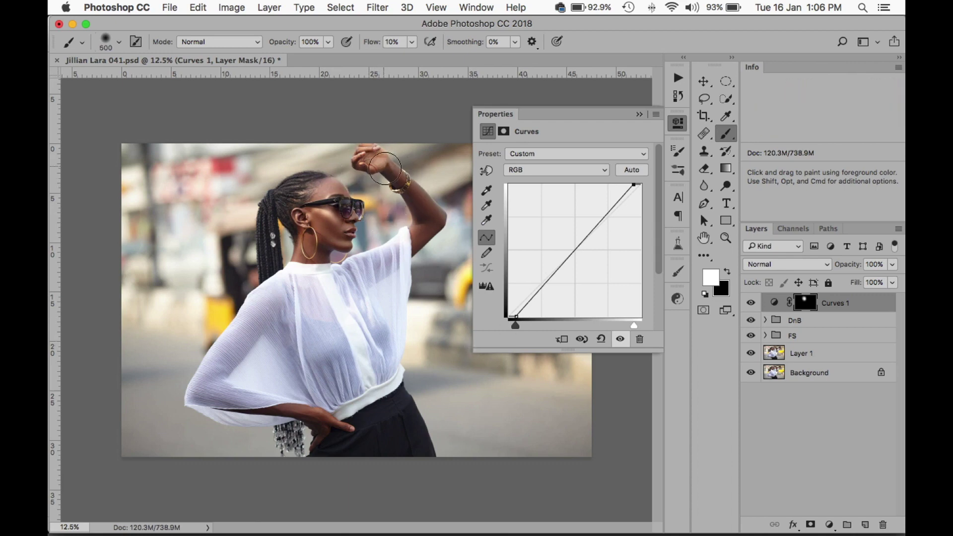
Paint white over the blouse on the Curves 1 mask with brush sizes from 700 up to 1300
key("bracketright")
key("bracketright")
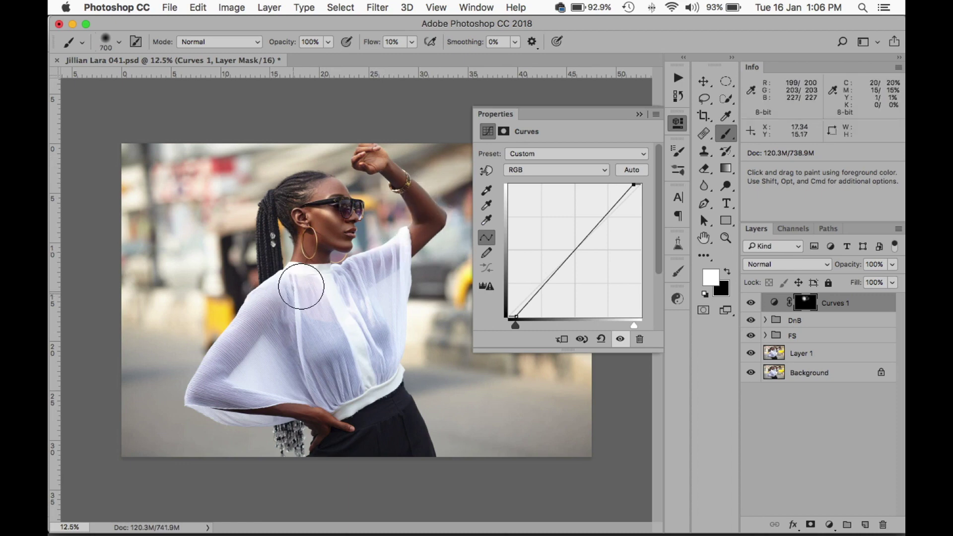
key("bracketright")
key("bracketright")
key("bracketright")
key("bracketright")
key("bracketright")
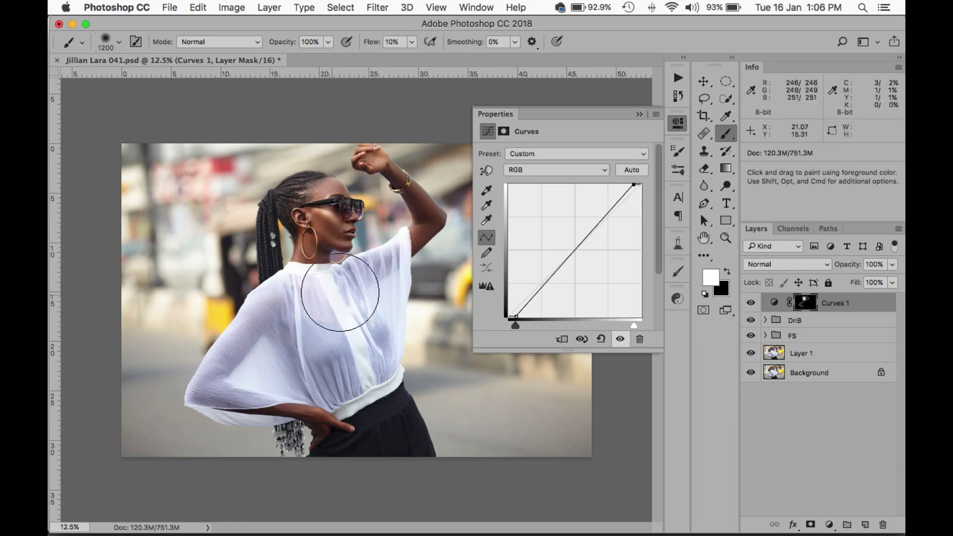
key("bracketright")
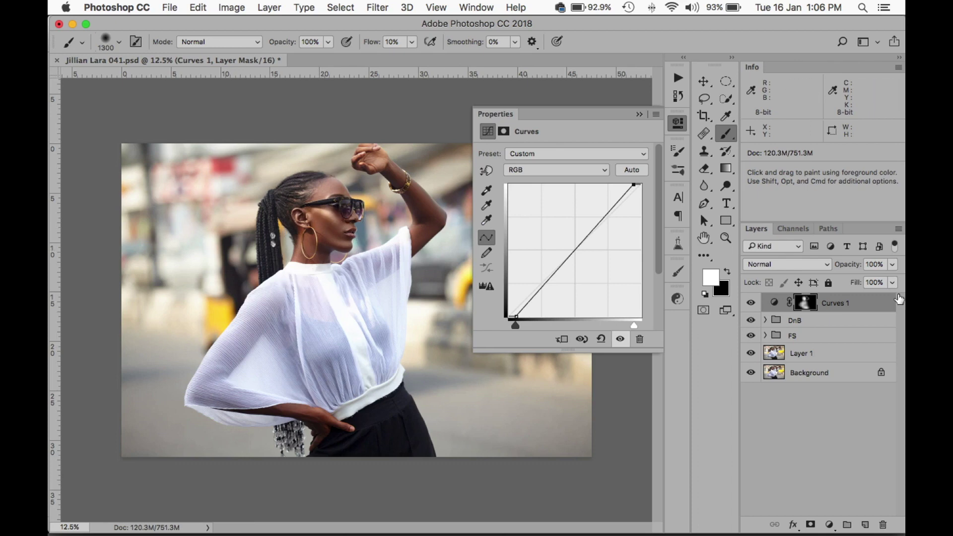
Add a Brightness/Contrast adjustment above Curves 1 with brightness set to 10
left_click(830, 523)
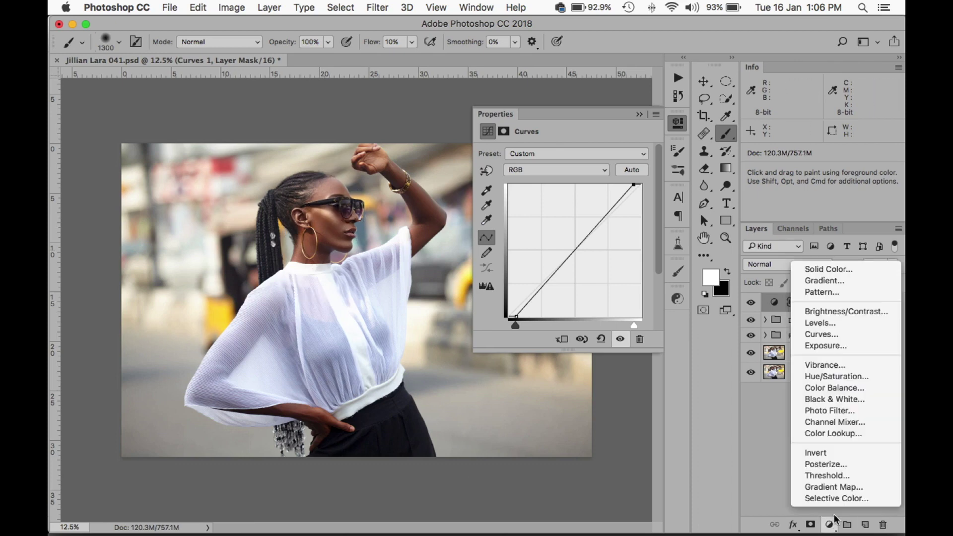
left_click(821, 312)
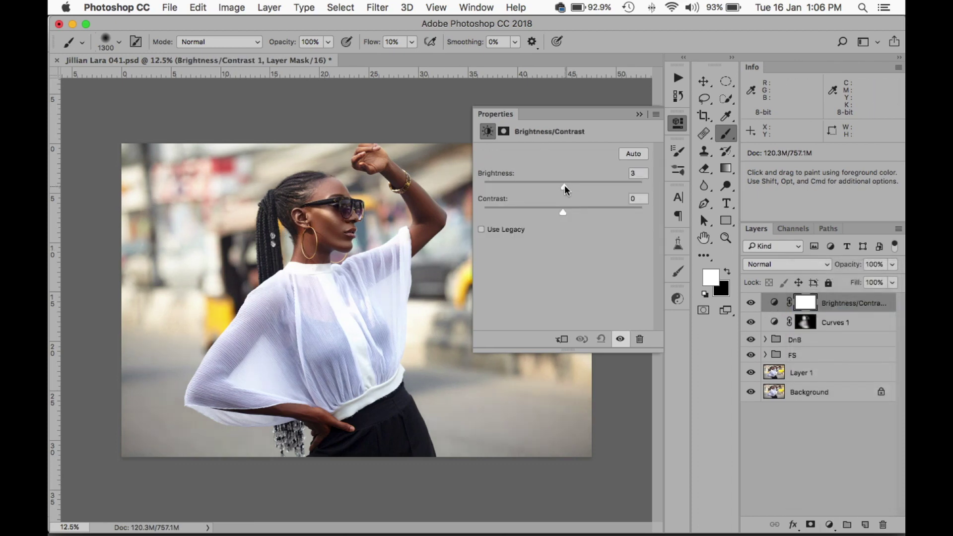
left_click_drag(564, 185, 568, 184)
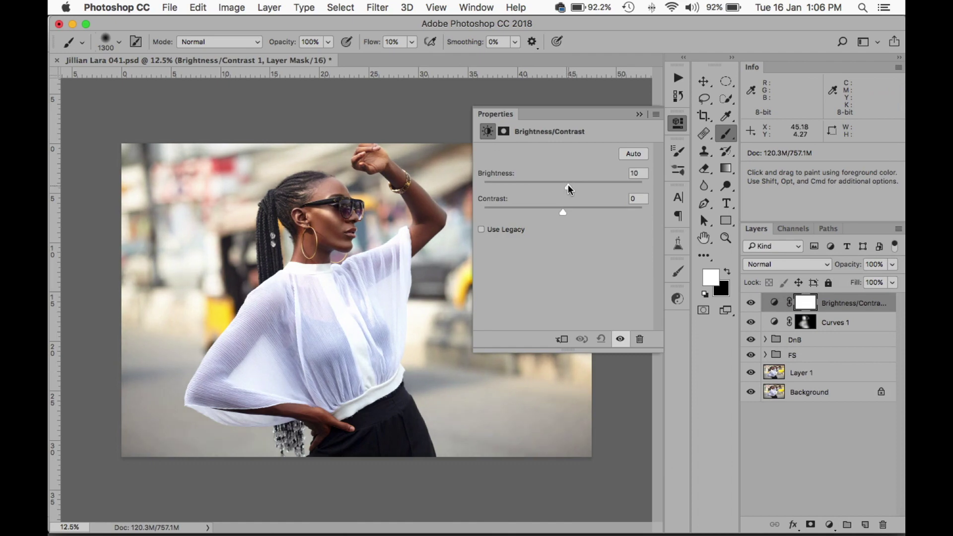
Add a Color Balance adjustment and set the shadows to Cyan/Red -5, Magenta/Green 3 and Yellow/Blue 5
left_click(828, 525)
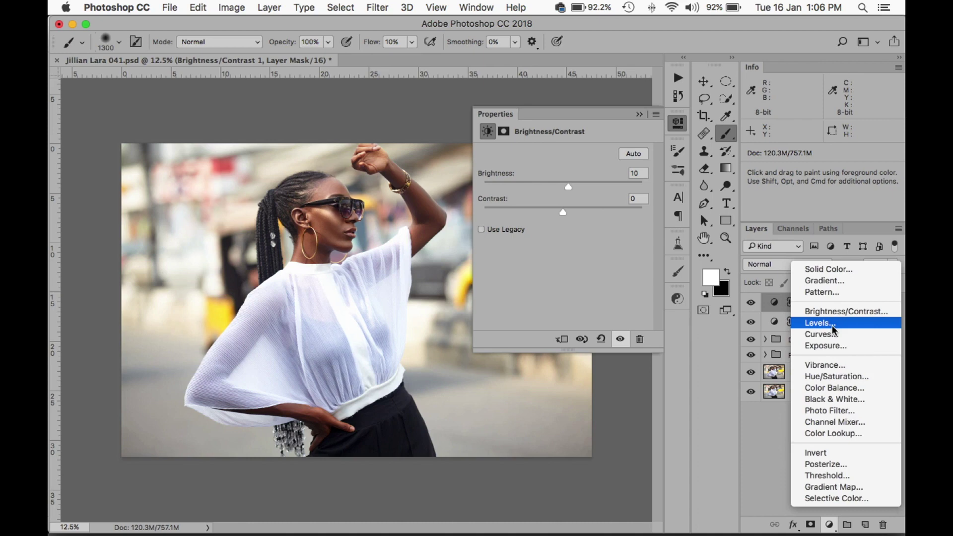
left_click(834, 388)
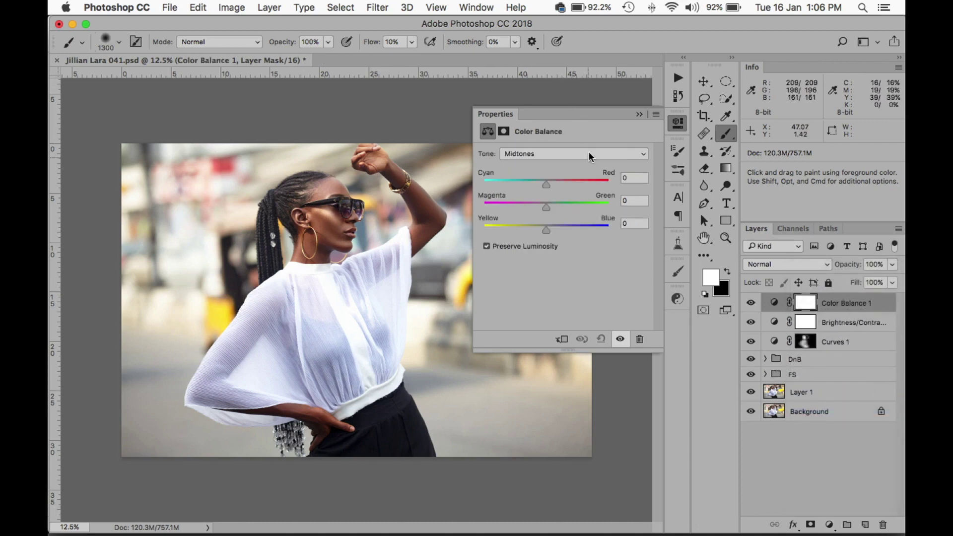
left_click(589, 151)
left_click(555, 143)
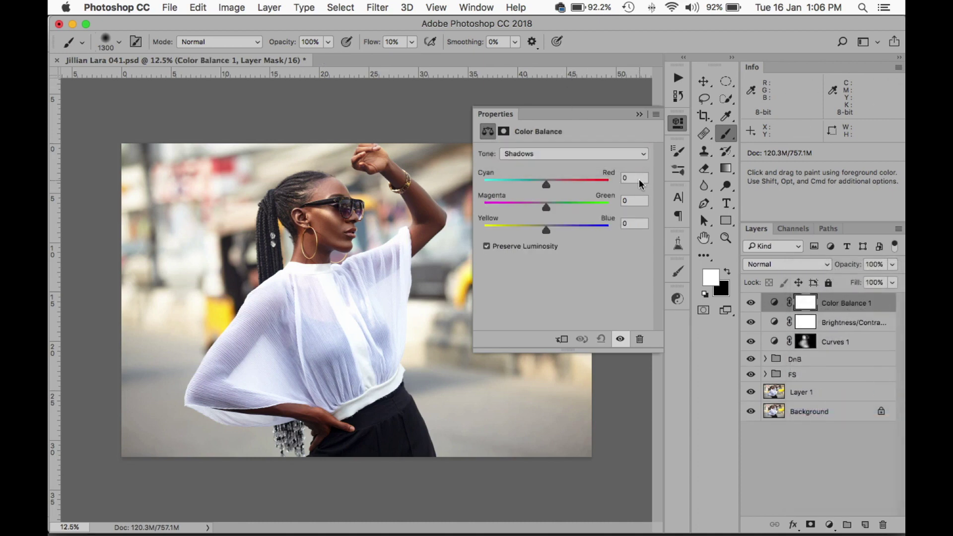
left_click(639, 179)
type("-5")
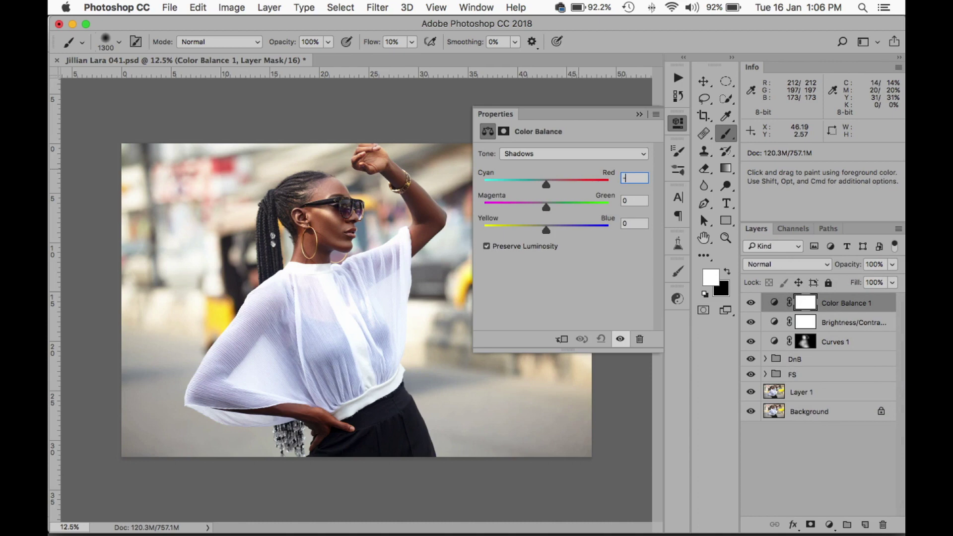
left_click(634, 201)
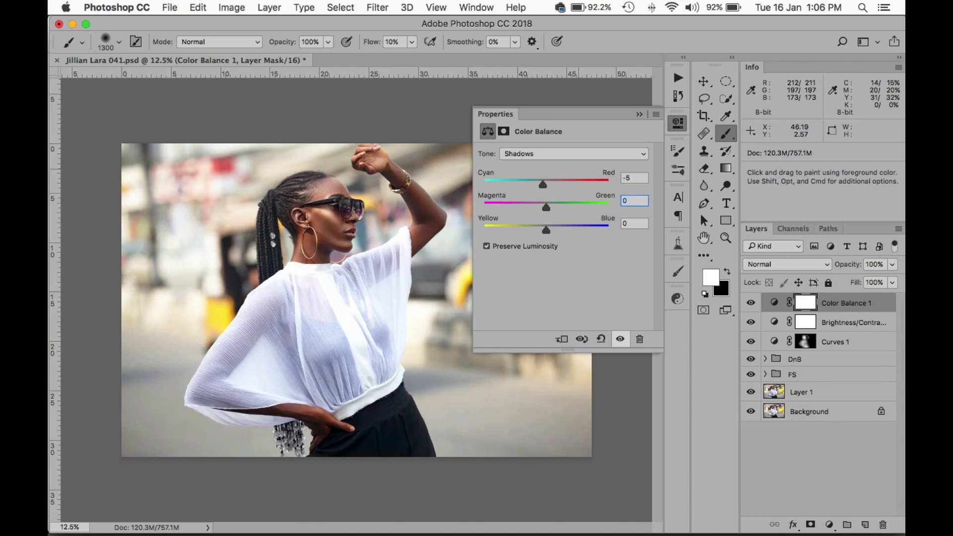
type("3")
key("Tab")
type("5")
Set the Color Balance midtones to Cyan/Red 3, Magenta/Green -2 and Yellow/Blue -3
left_click(545, 154)
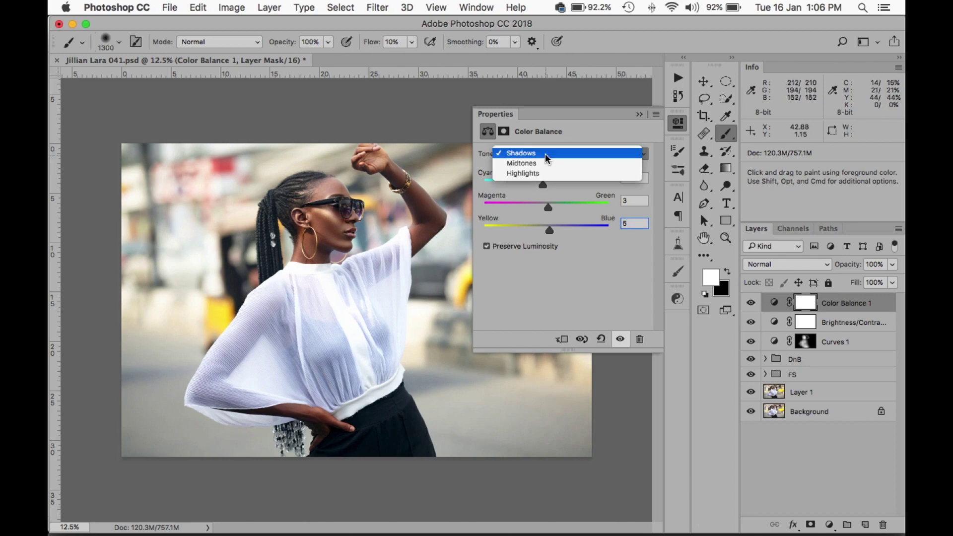
left_click(546, 163)
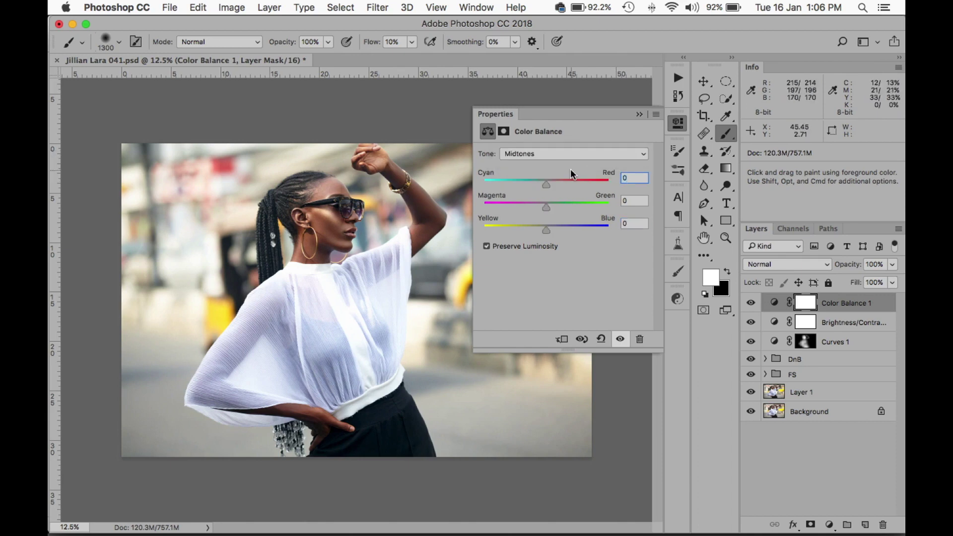
type("3")
key("Tab")
type("-2")
key("Tab")
type("-3")
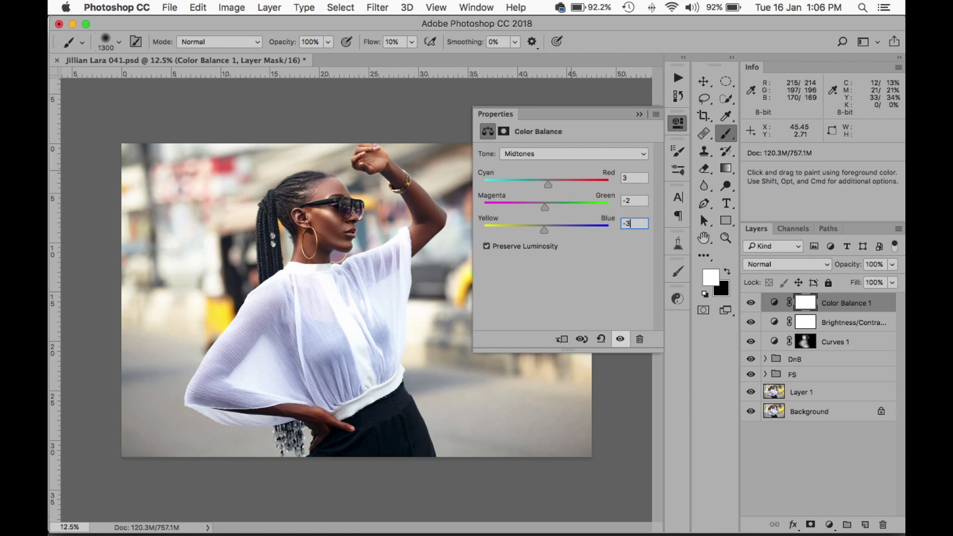
Set the Color Balance highlights to Cyan/Red -5, Magenta/Green -2 and Yellow/Blue -5, and collapse the adjustment's properties
left_click(590, 152)
left_click(544, 163)
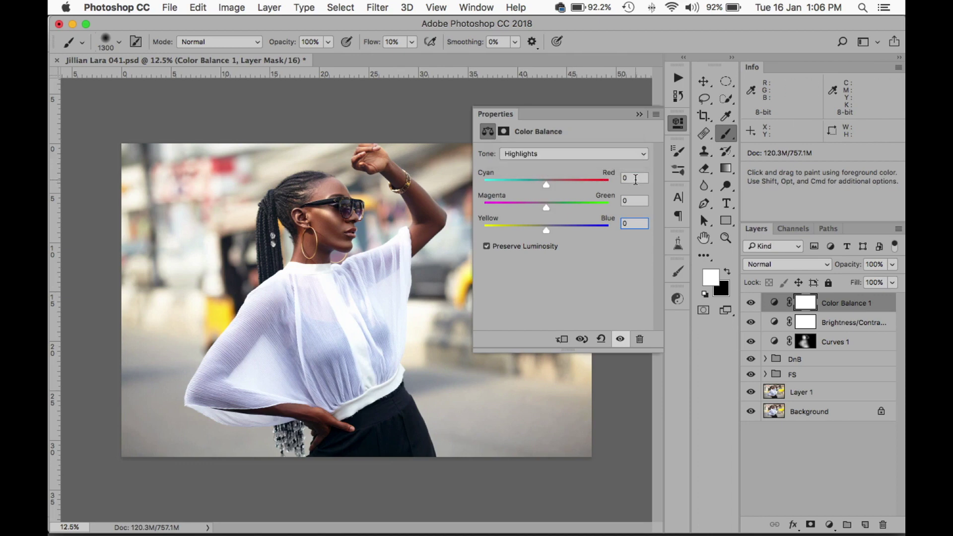
type("-5")
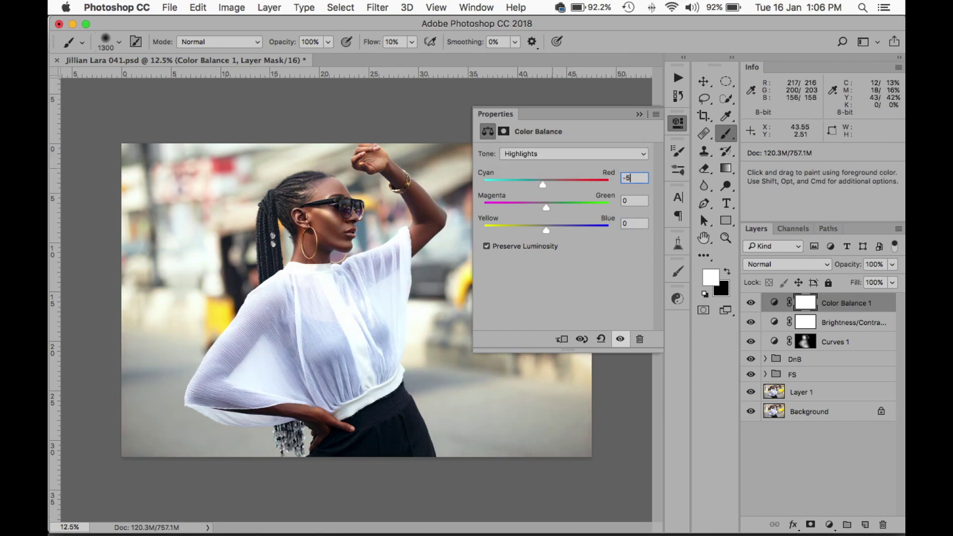
left_click(634, 200)
type("-2")
key("Tab")
type("-5")
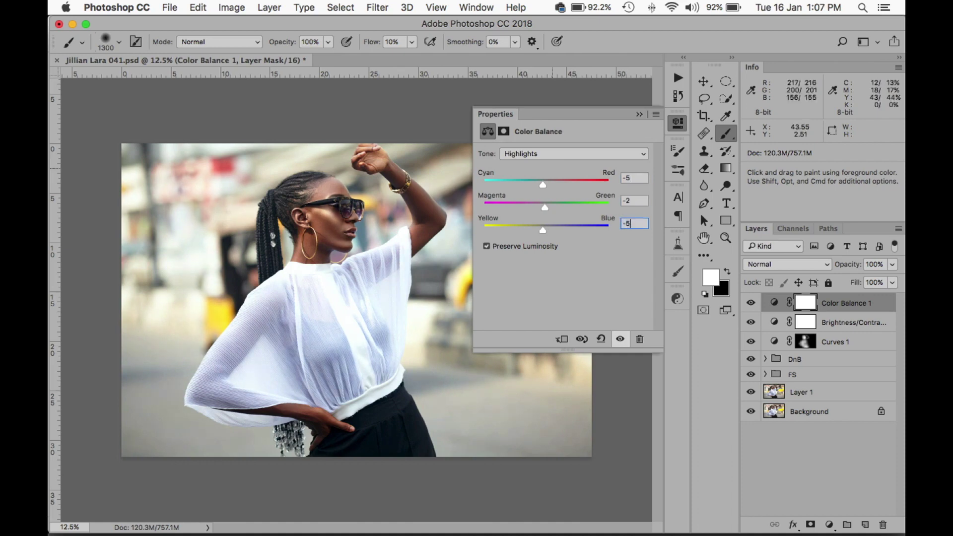
left_click(639, 115)
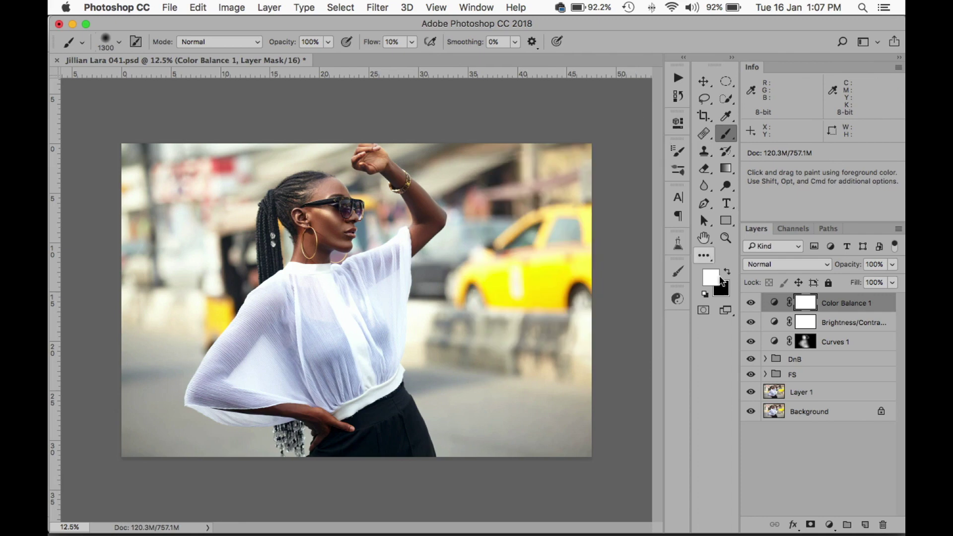
Compare the image with and without Color Balance 1, and add a Gradient Map adjustment above it using an orange-to-blue preset
left_click(750, 304)
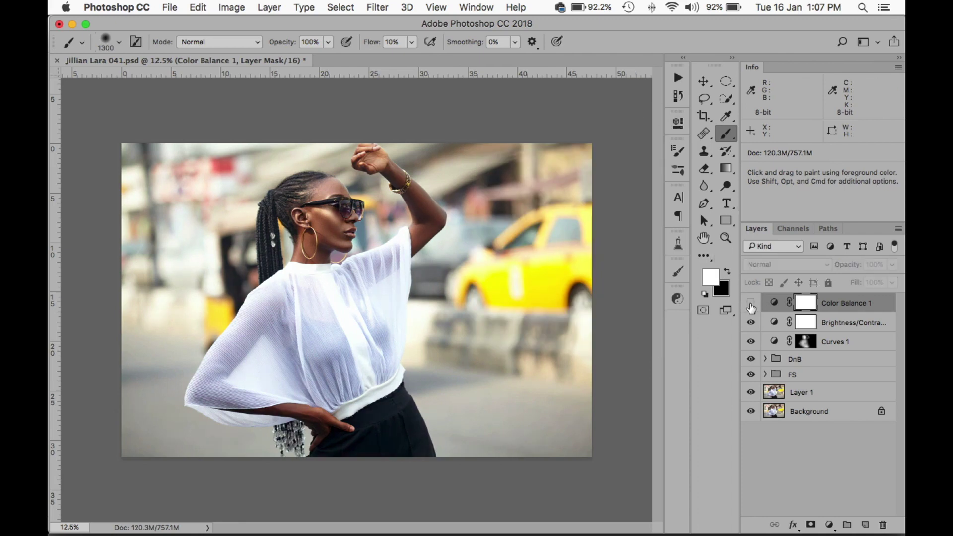
left_click(750, 304)
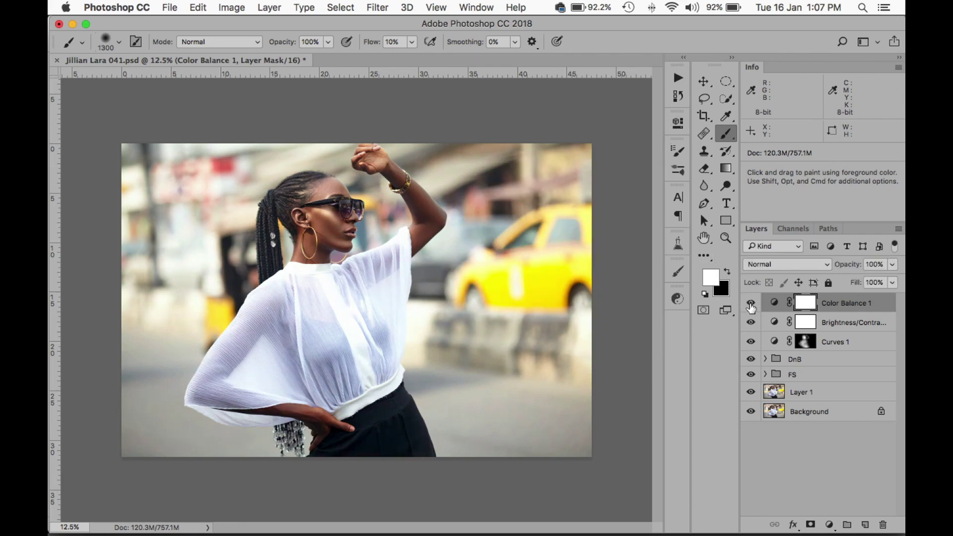
left_click(830, 522)
left_click(829, 487)
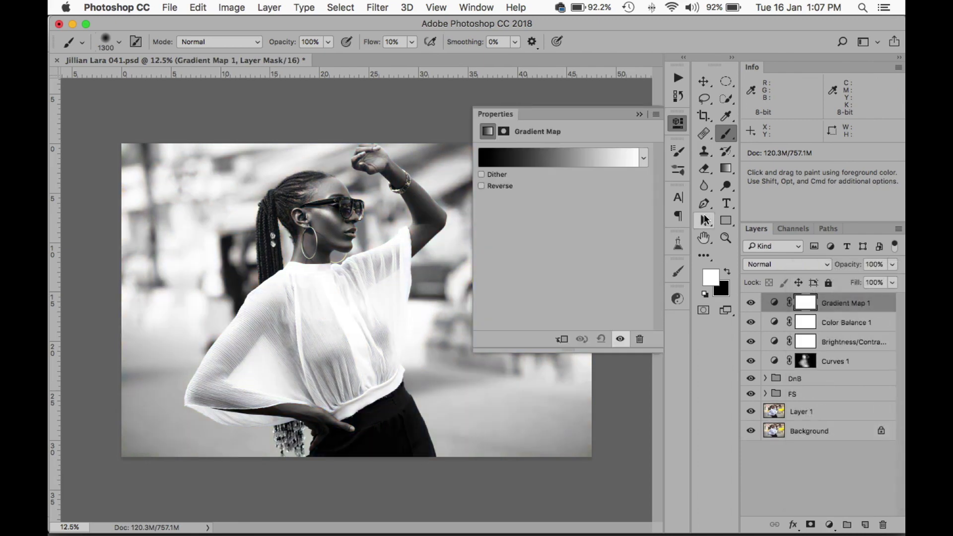
left_click(643, 159)
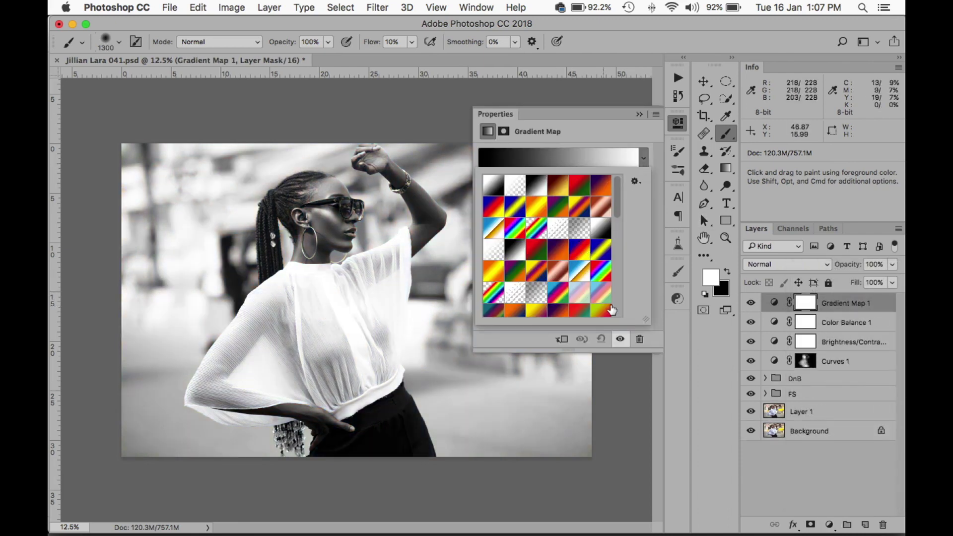
scroll(618, 206, "down", 3)
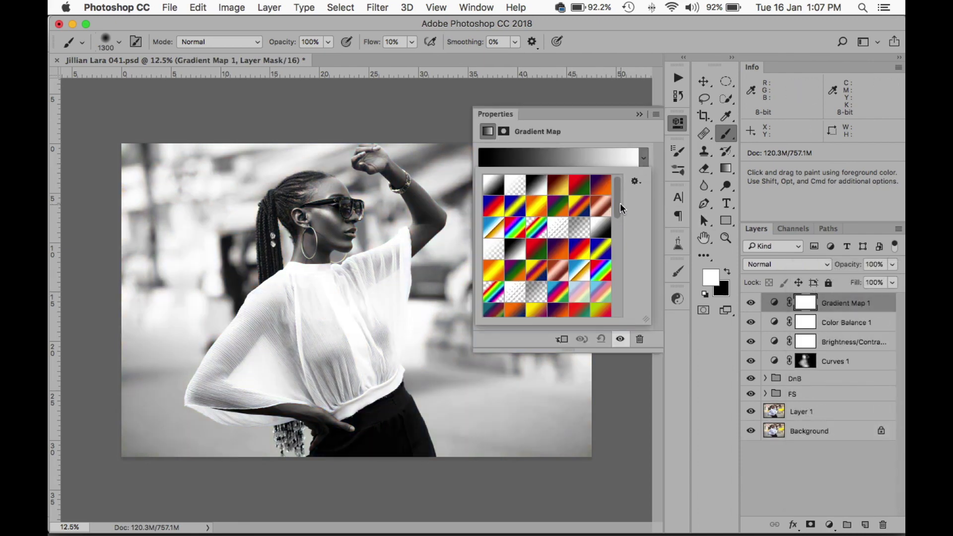
left_click(516, 280)
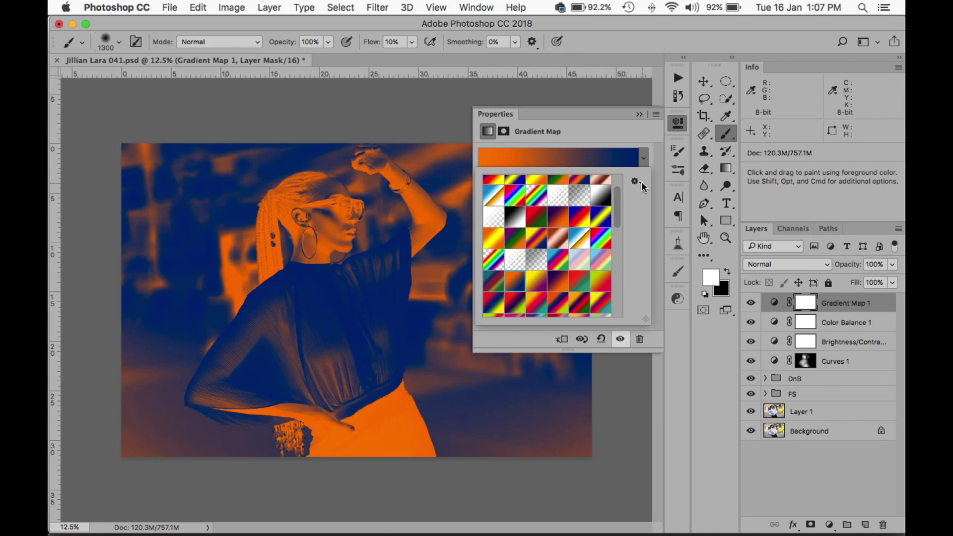
scroll(614, 206, "up", 2)
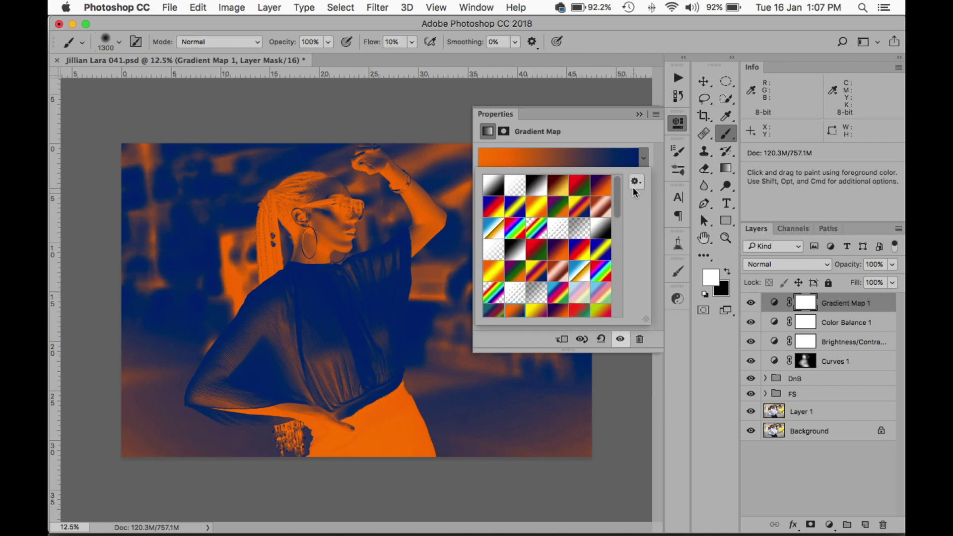
left_click(635, 182)
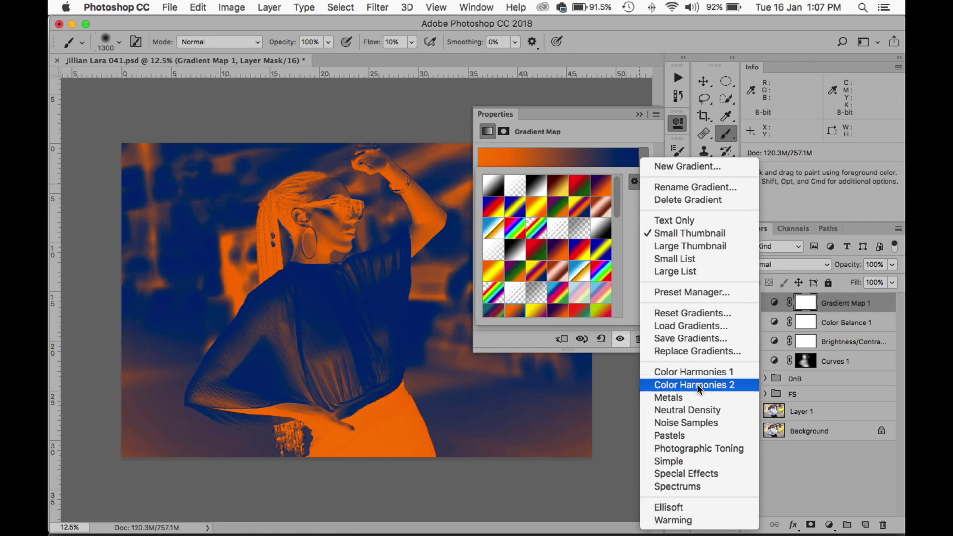
left_click(707, 372)
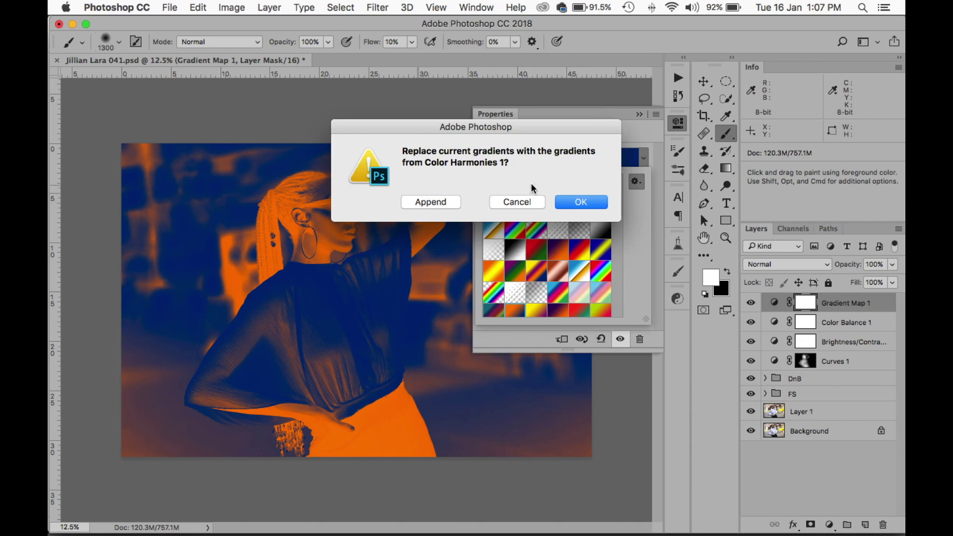
left_click(515, 201)
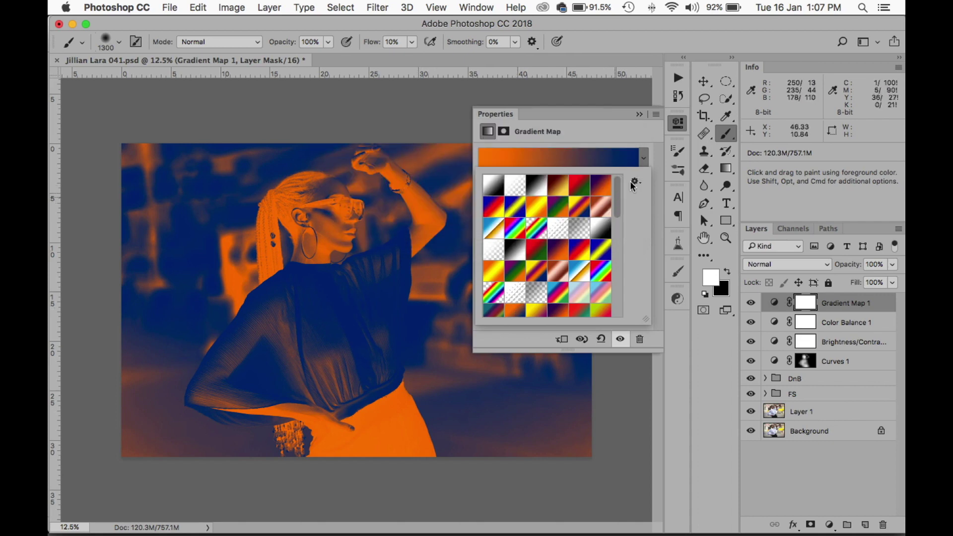
Blend the Gradient Map in Color mode at 10% opacity, compare the image with and without it, and collapse its properties
left_click(790, 267)
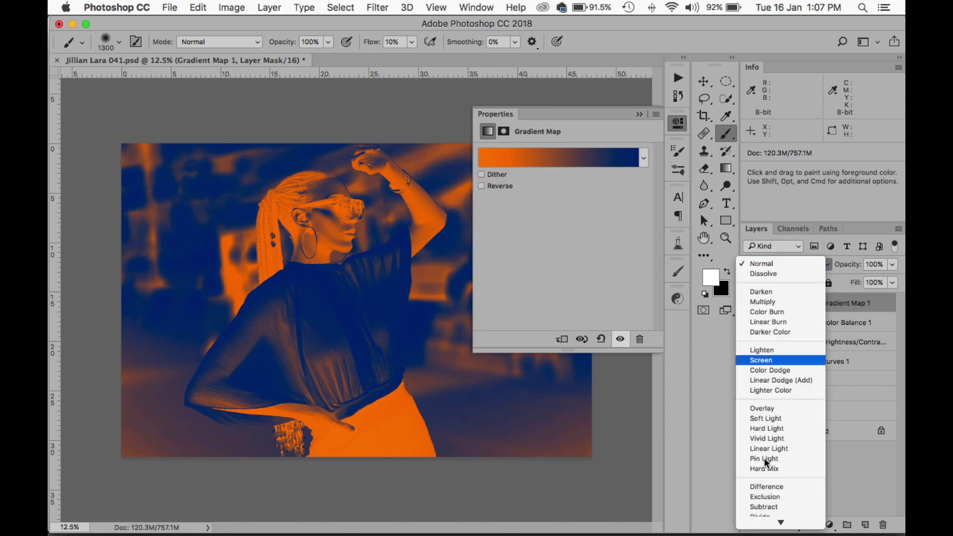
left_click(776, 511)
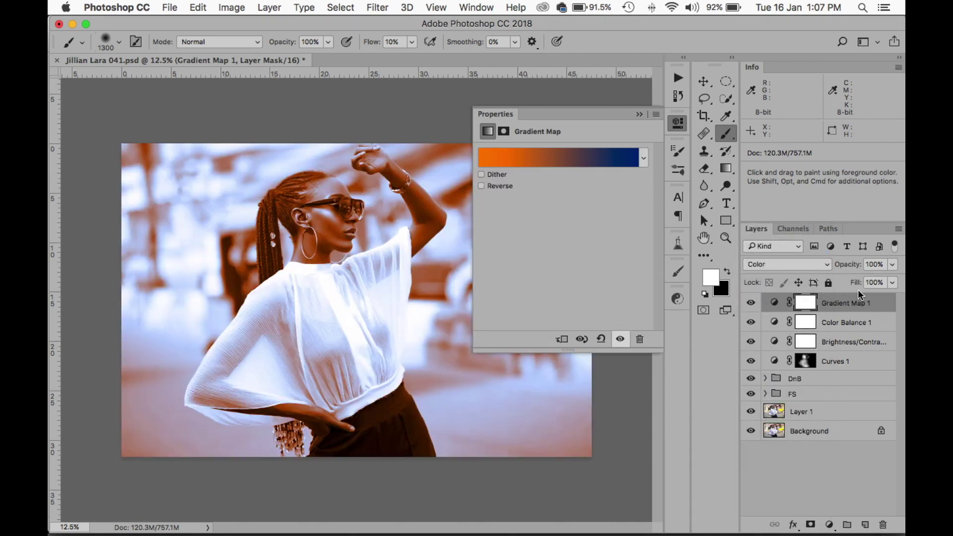
left_click_drag(855, 268, 795, 267)
left_click(751, 303)
left_click(751, 302)
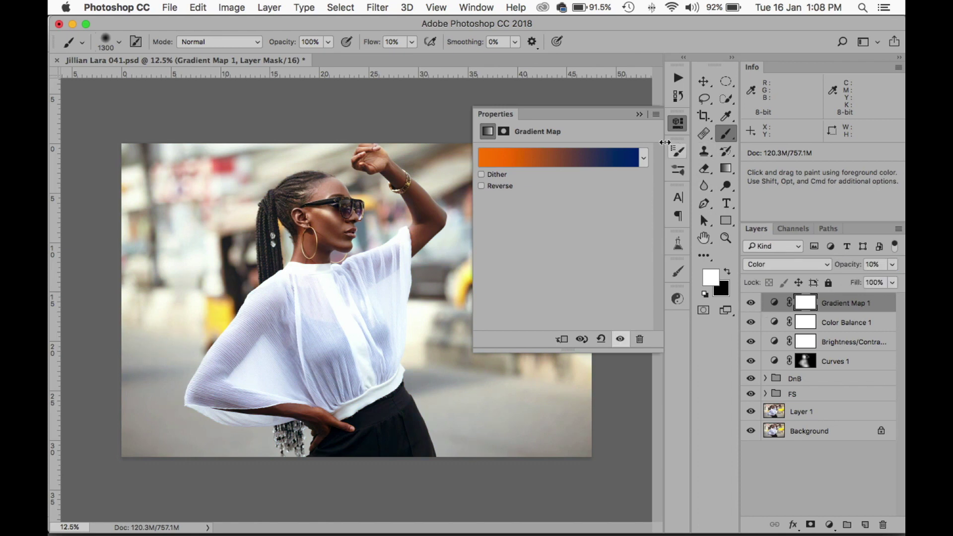
left_click(639, 114)
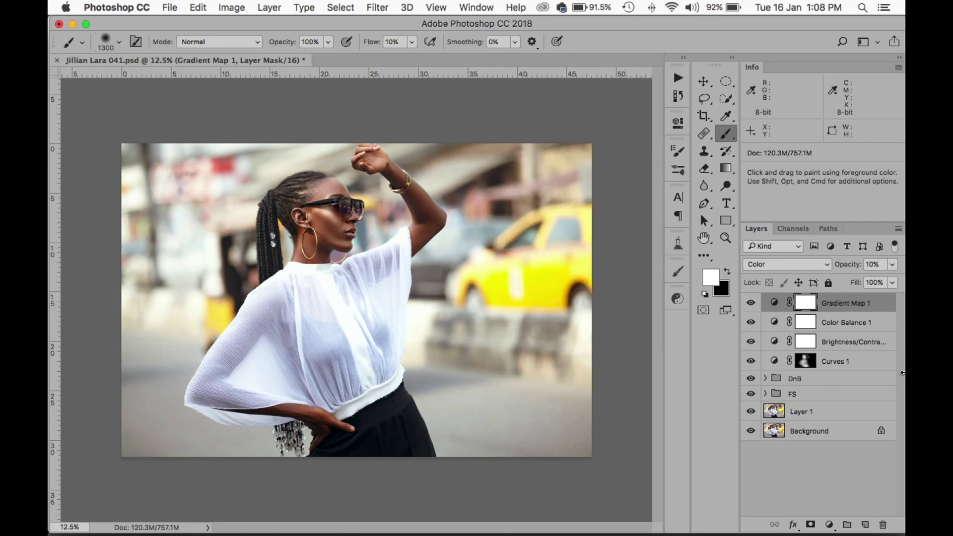
Add a Curves adjustment above Gradient Map 1, move the Red channel's black point slightly inward, and anchor the curve in the shadows
left_click(829, 524)
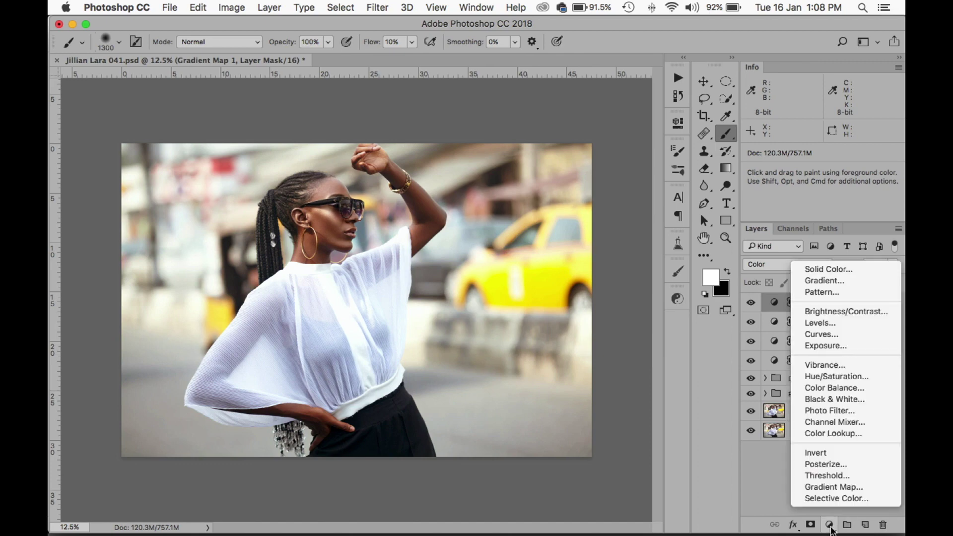
left_click(826, 334)
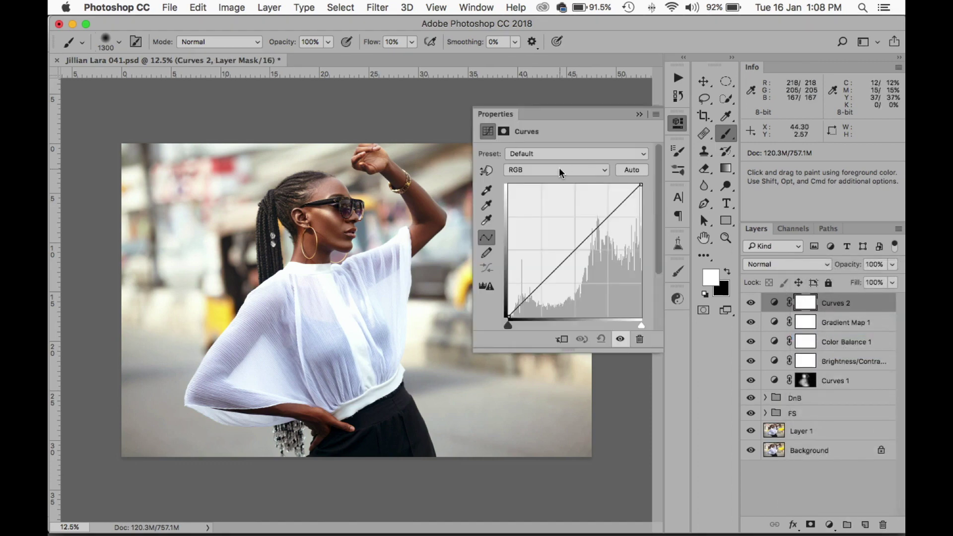
left_click(559, 170)
left_click(516, 179)
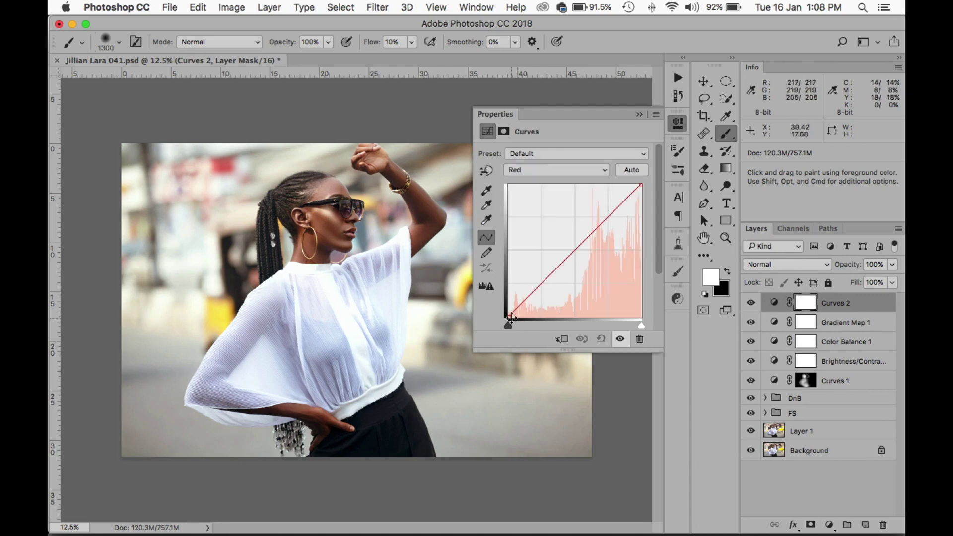
left_click_drag(510, 316, 533, 297)
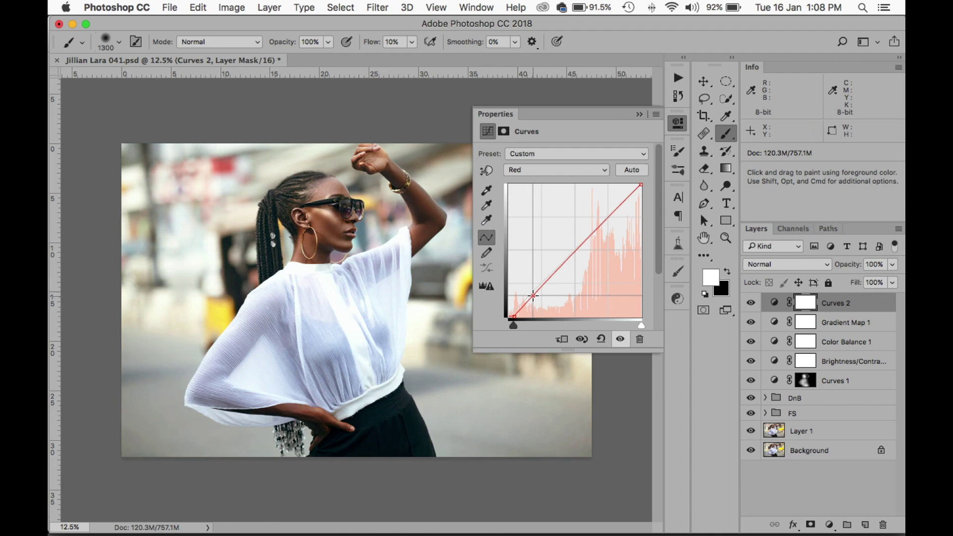
left_click(639, 115)
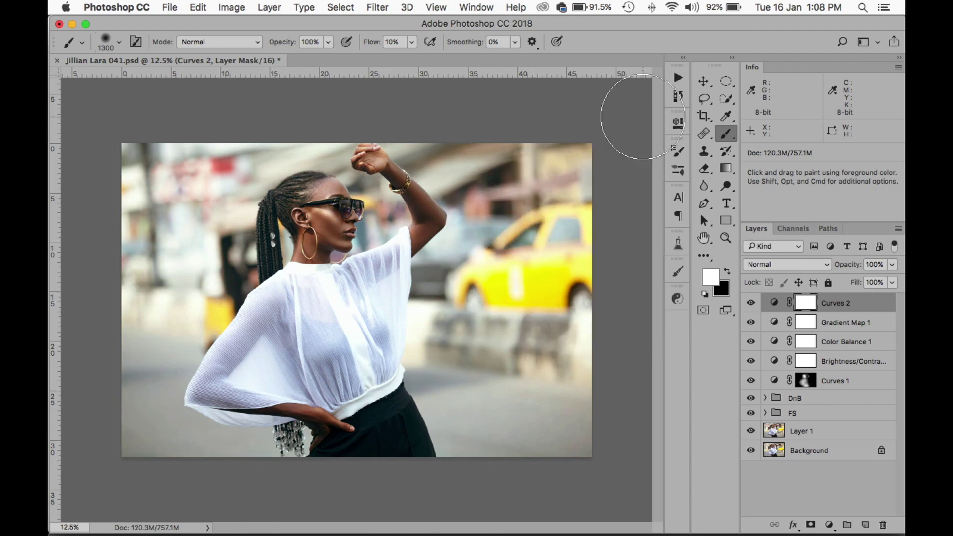
Compare the image with and without Curves 2, and compare the full retouch with the original Background layer alone
left_click(750, 303)
left_click(750, 303)
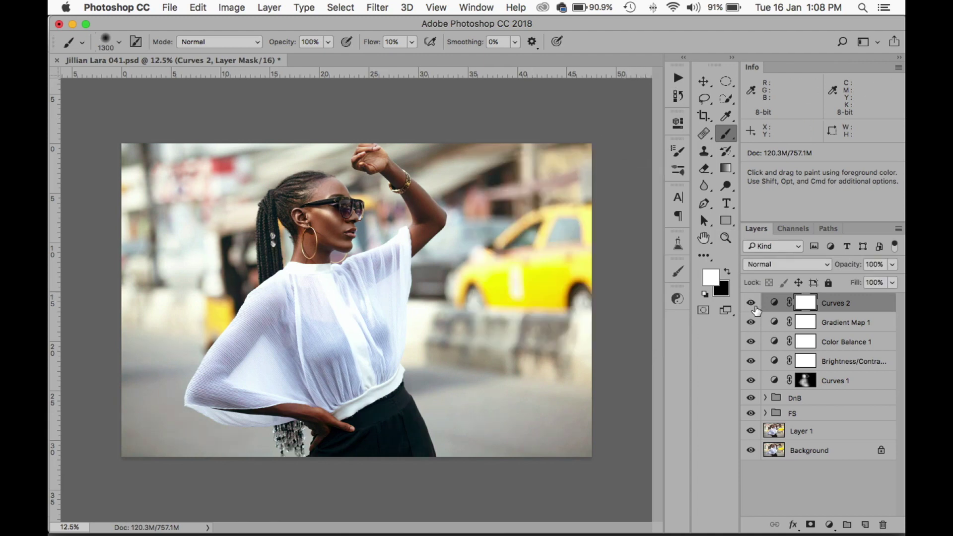
left_click(750, 303)
left_click(750, 303)
left_click(751, 450, "alt")
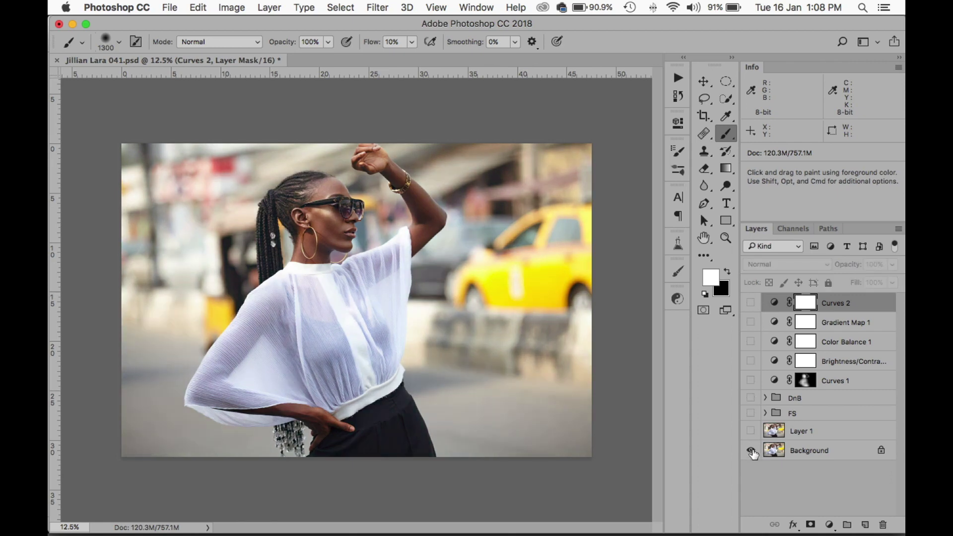
left_click(751, 450, "alt")
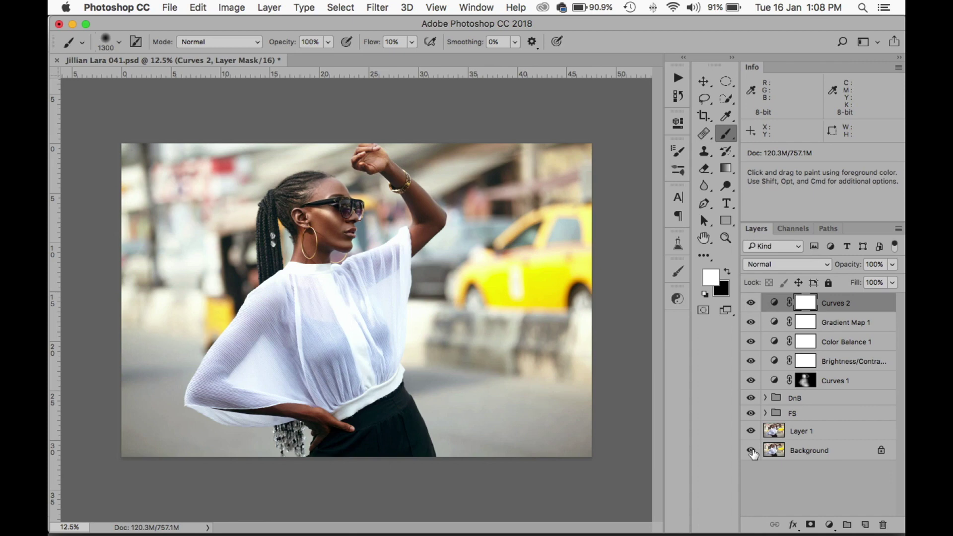
left_click(750, 450, "alt")
left_click(750, 451, "alt")
Create two merged copies of all visible layers at the top of the stack, naming the lower one Base and the upper one Blur
key("super+alt+shift+e")
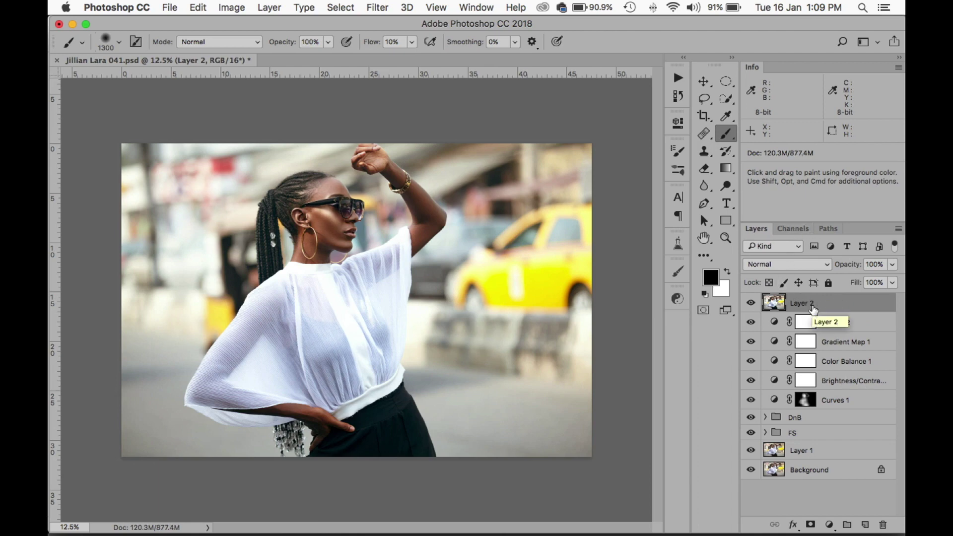
key("super+j")
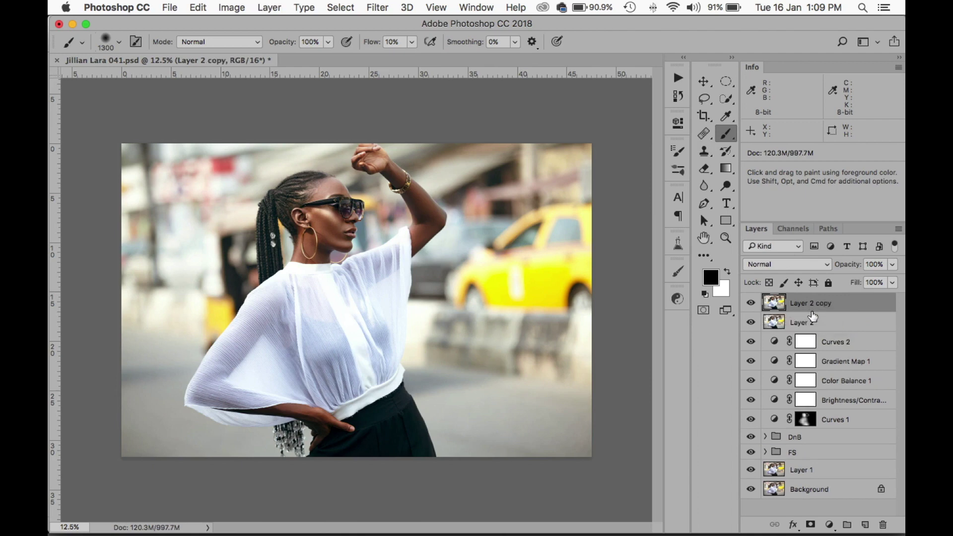
double_click(809, 322)
type("Bas")
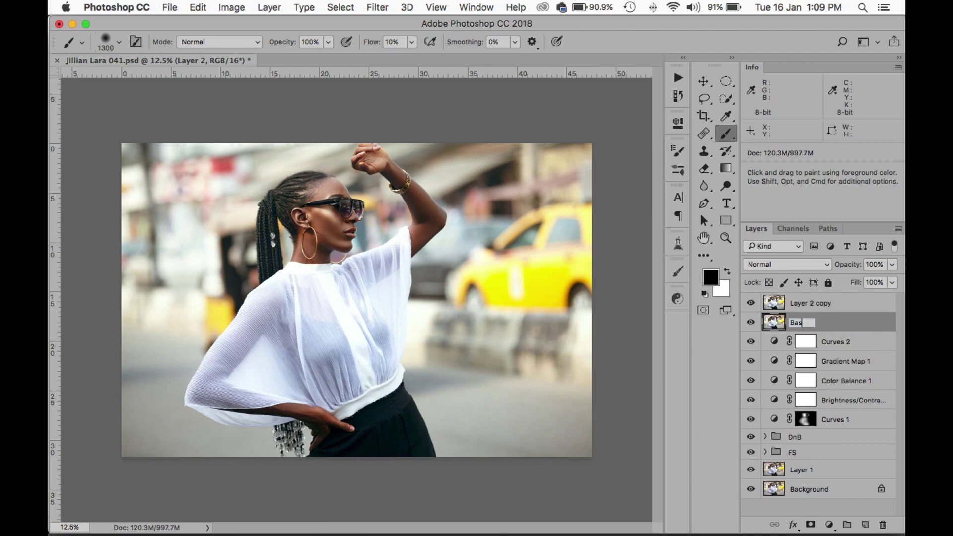
type("e")
key("Return")
double_click(822, 303)
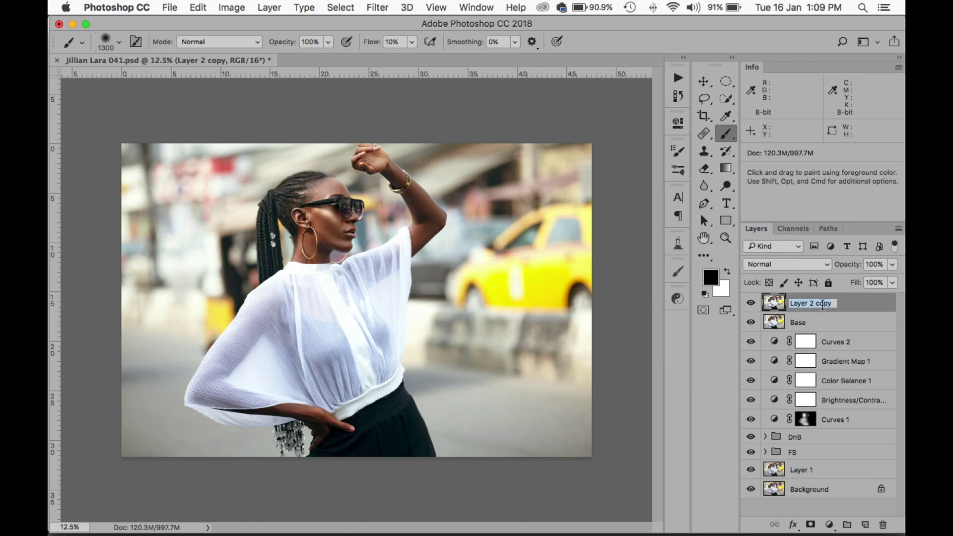
type("Blur")
key("Return")
Group the Blur and Base layers and name the group Sharpen
left_click(863, 322, "shift")
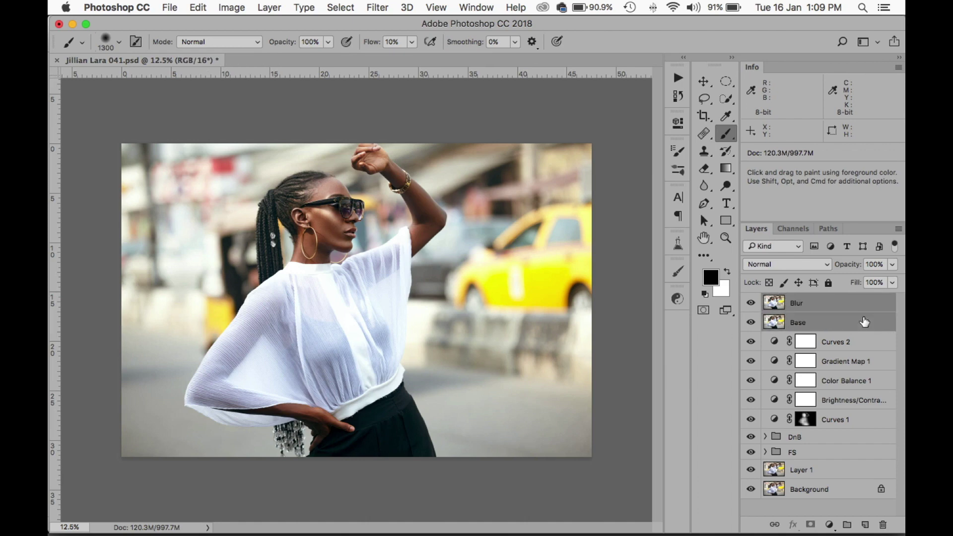
key("super+g")
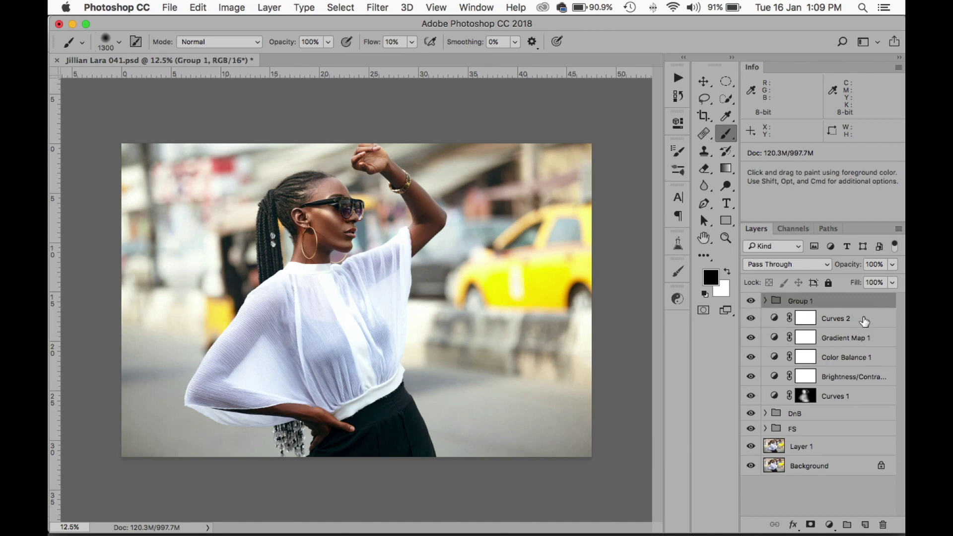
double_click(799, 301)
type("Sharpen")
key("Return")
Group the five adjustment layers from Curves 2 down to Curves 1 and name the group Grade
left_click(841, 316)
left_click(844, 393, "shift")
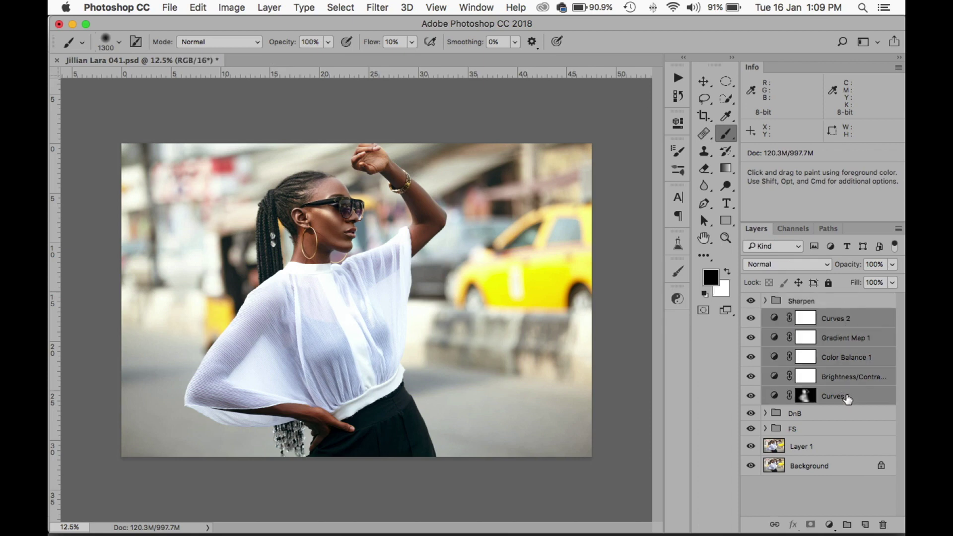
key("super+g")
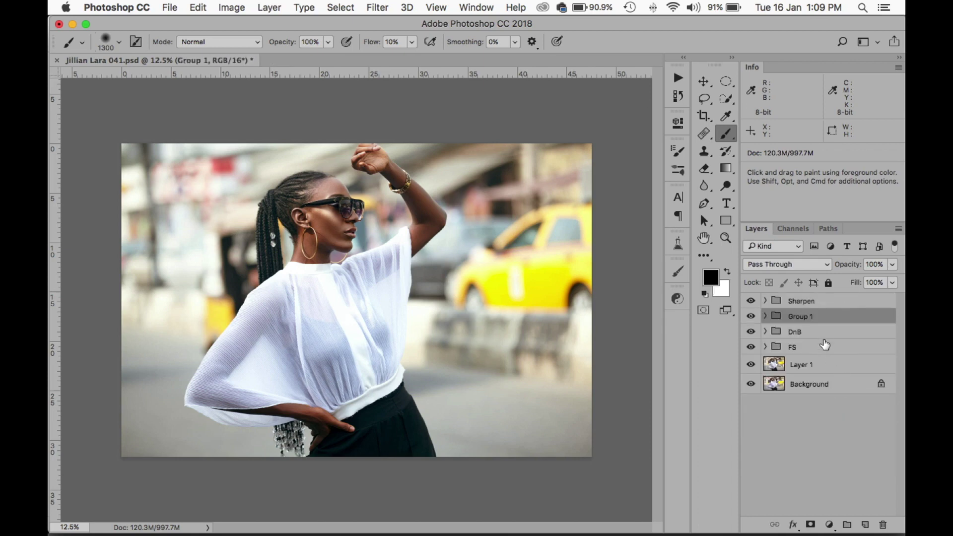
double_click(795, 318)
type("Grad")
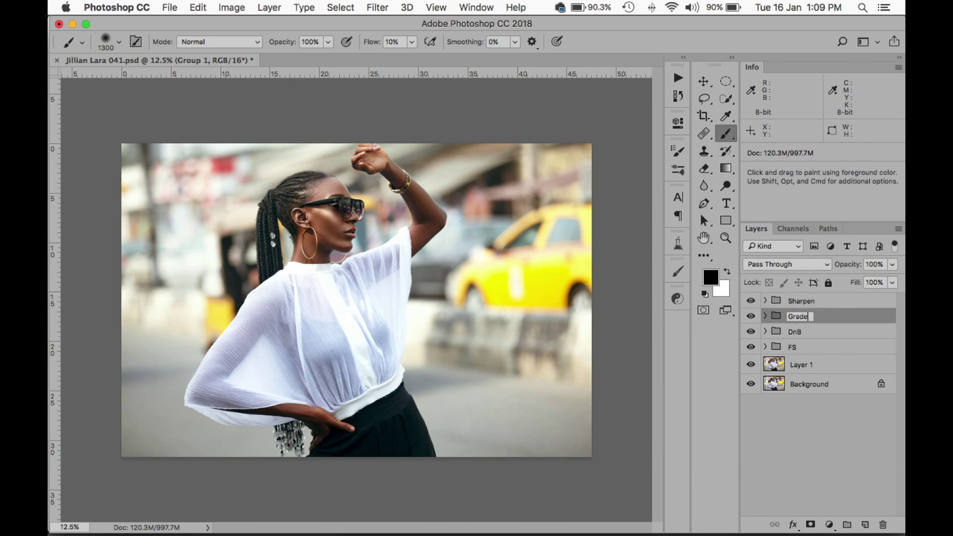
type("e")
key("Return")
Expand the Sharpen group and invert the colors of its Blur layer
left_click(765, 301)
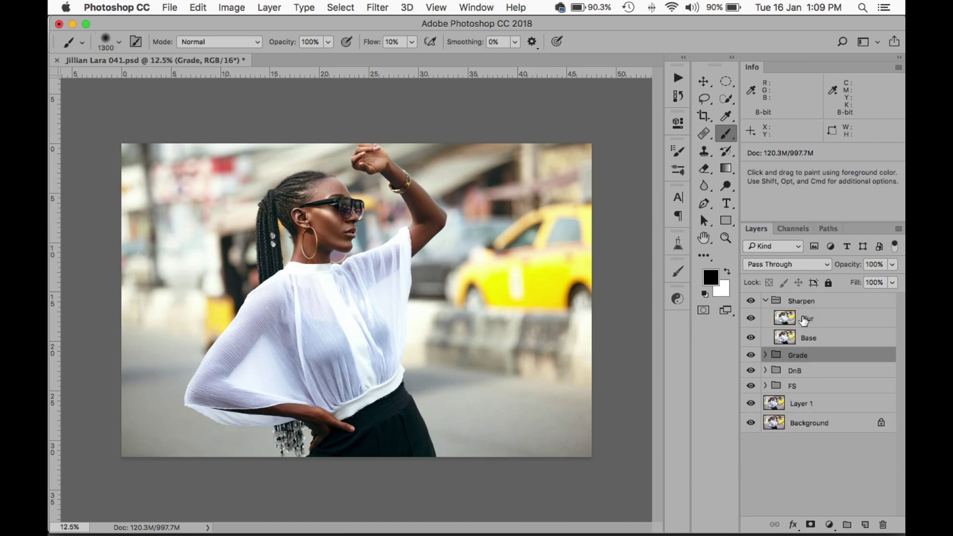
left_click(815, 322)
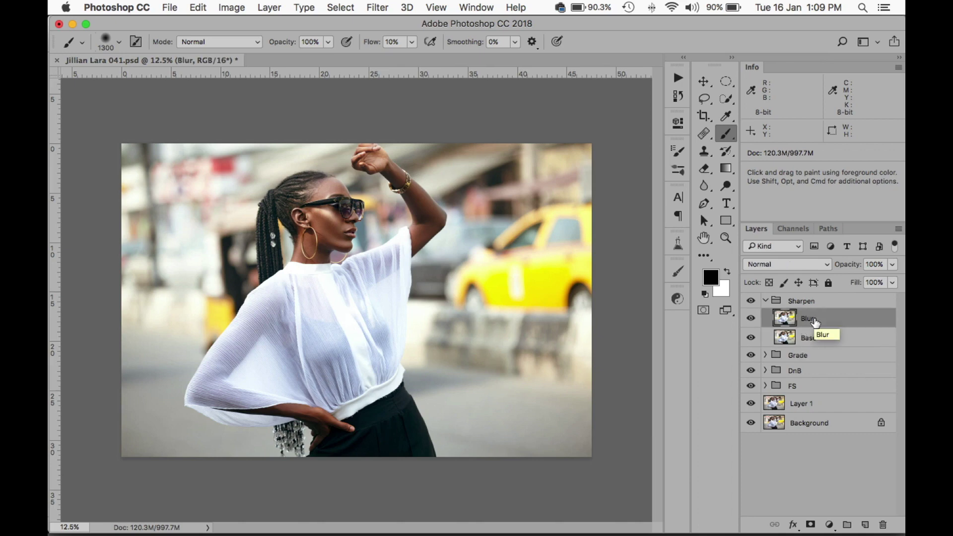
key("super+i")
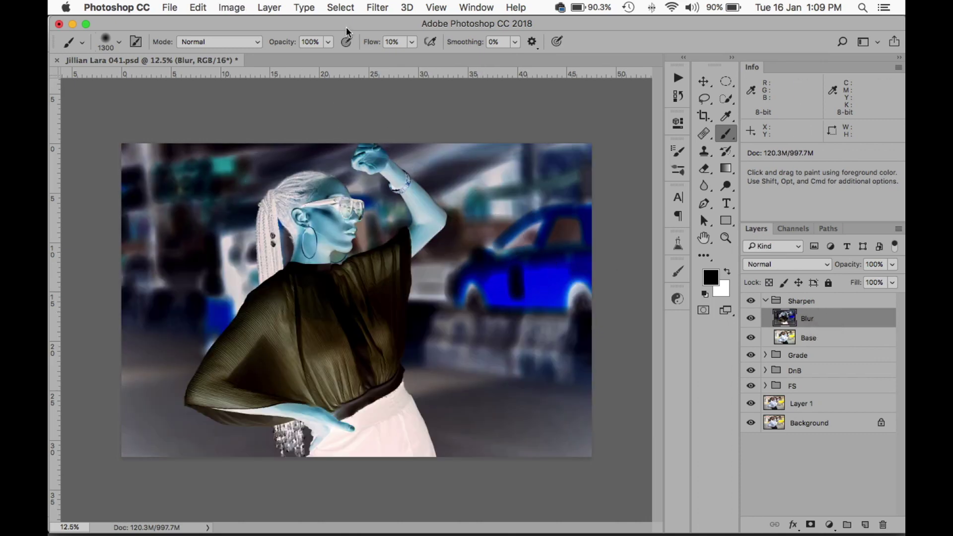
Apply a Surface Blur with a radius of 10 pixels and a threshold of 8 levels to the inverted Blur layer
left_click(377, 7)
mouse_move(486, 171)
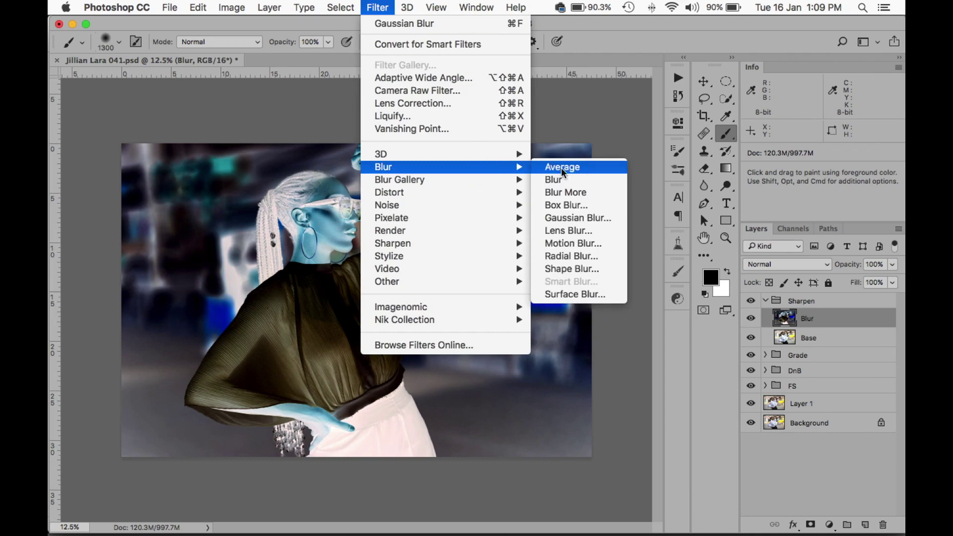
left_click(584, 295)
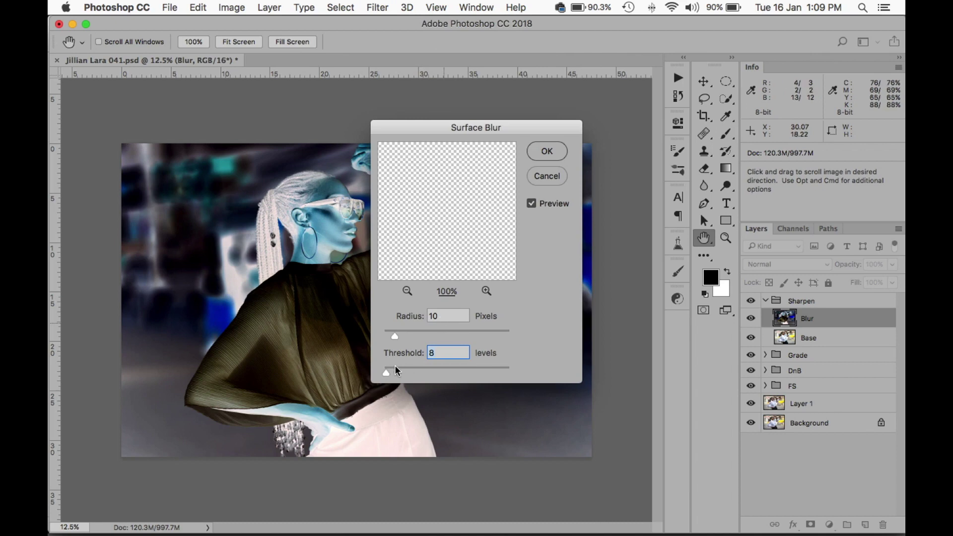
left_click(547, 152)
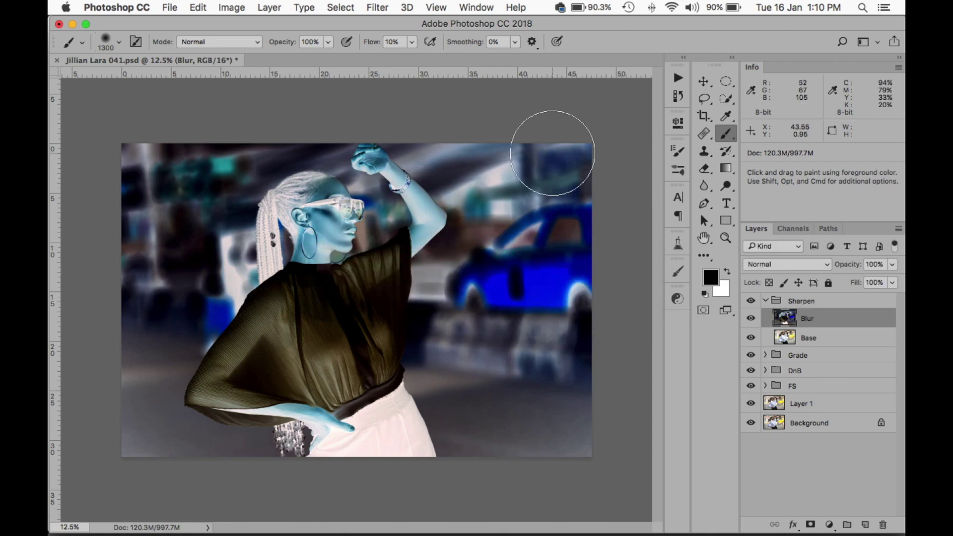
Set the Blur layer's blend mode to Vivid Light and the Sharpen group's blend mode to Overlay
left_click(778, 264)
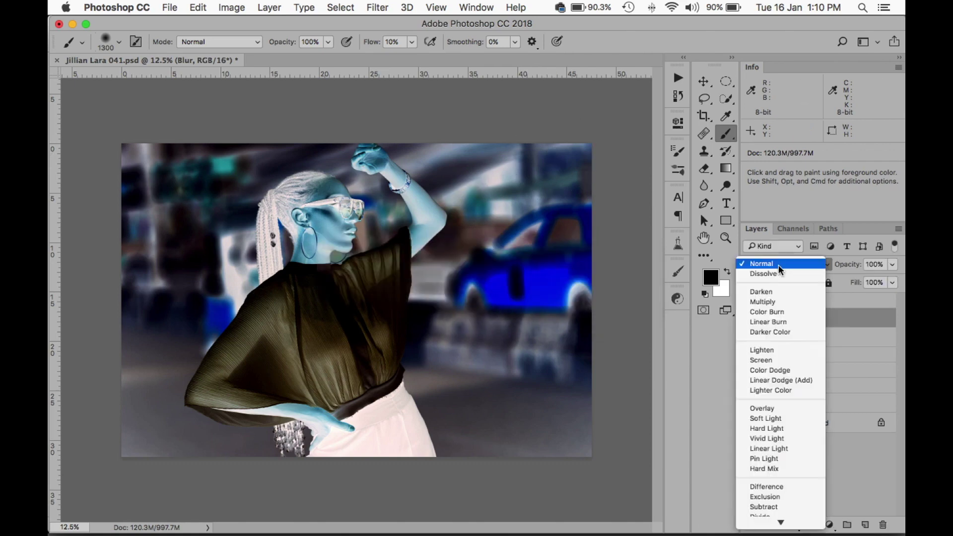
left_click(783, 439)
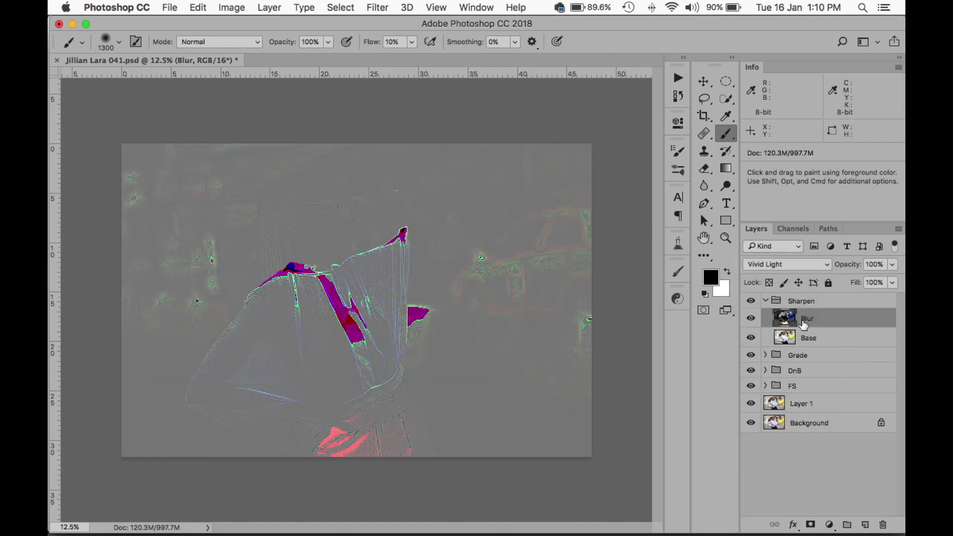
left_click(807, 304)
left_click(772, 268)
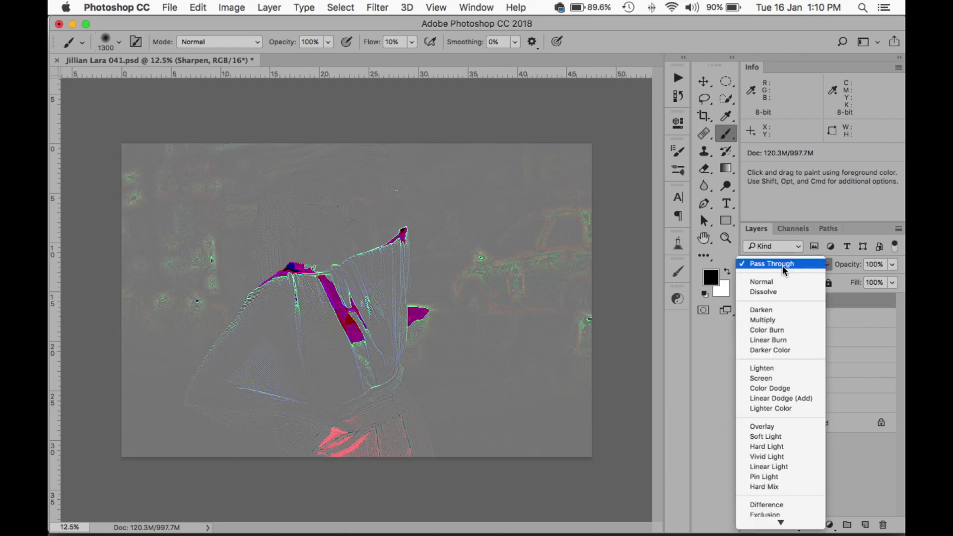
left_click(769, 423)
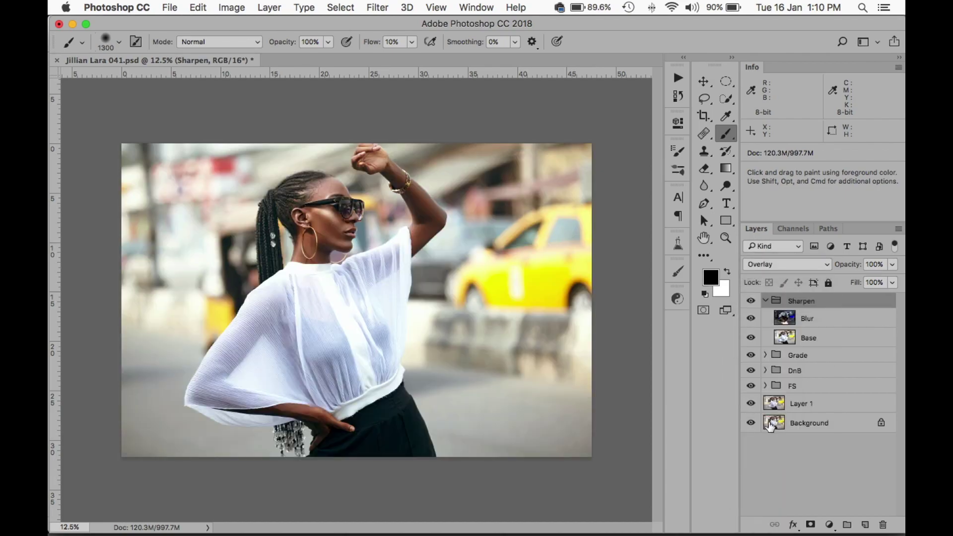
Examine the sharpening on the face and blouse at 50% zoom by toggling the Sharpen group's visibility
key("super+equal")
key("super+equal")
key("super+equal")
key("super+equal")
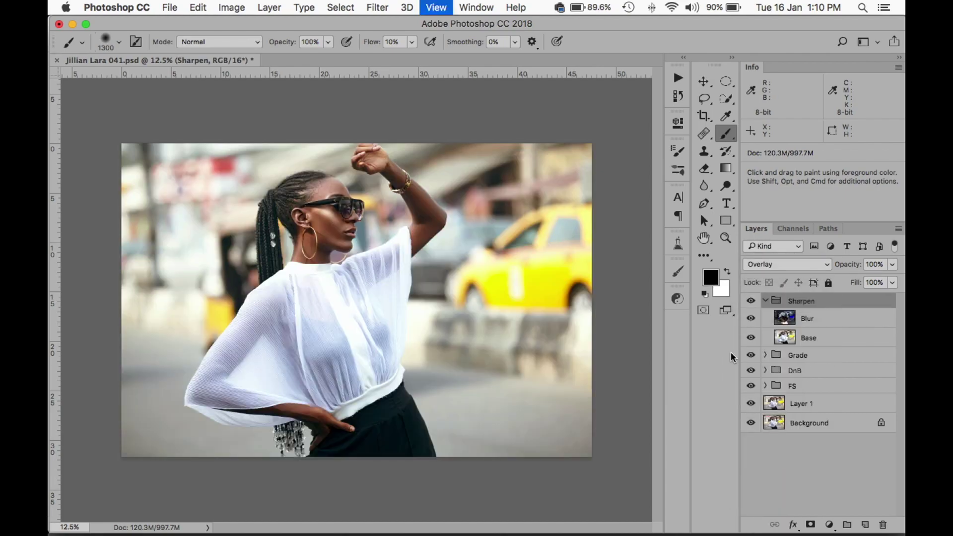
key("space")
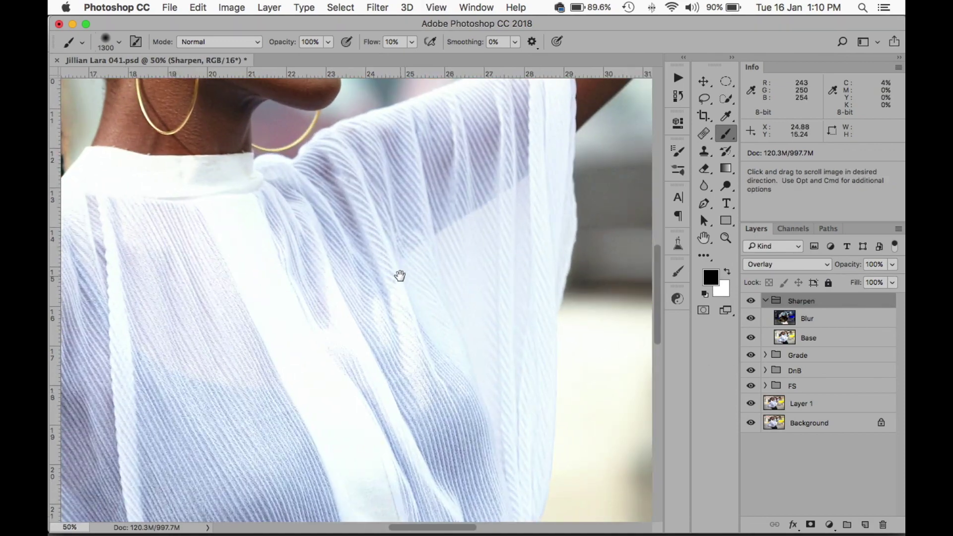
left_click_drag(401, 277, 509, 498)
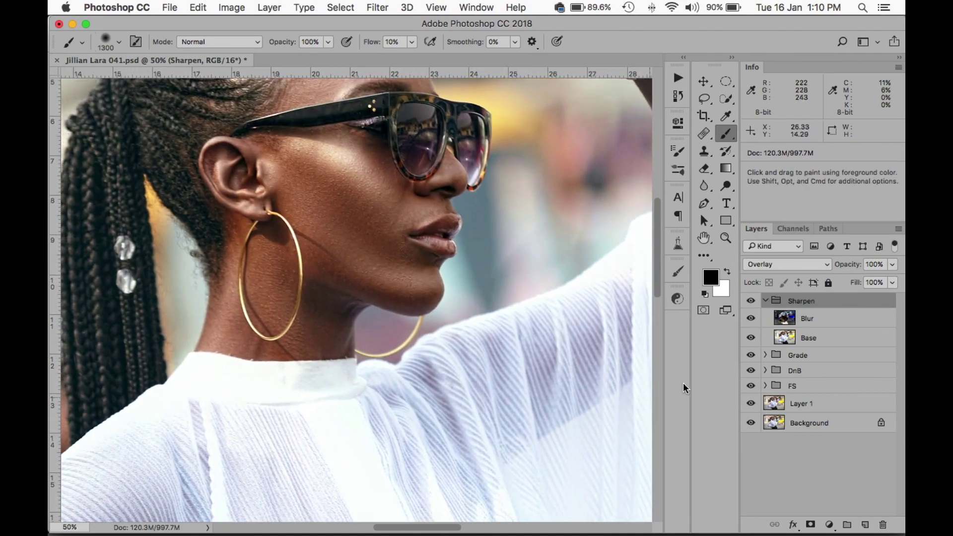
left_click(752, 305)
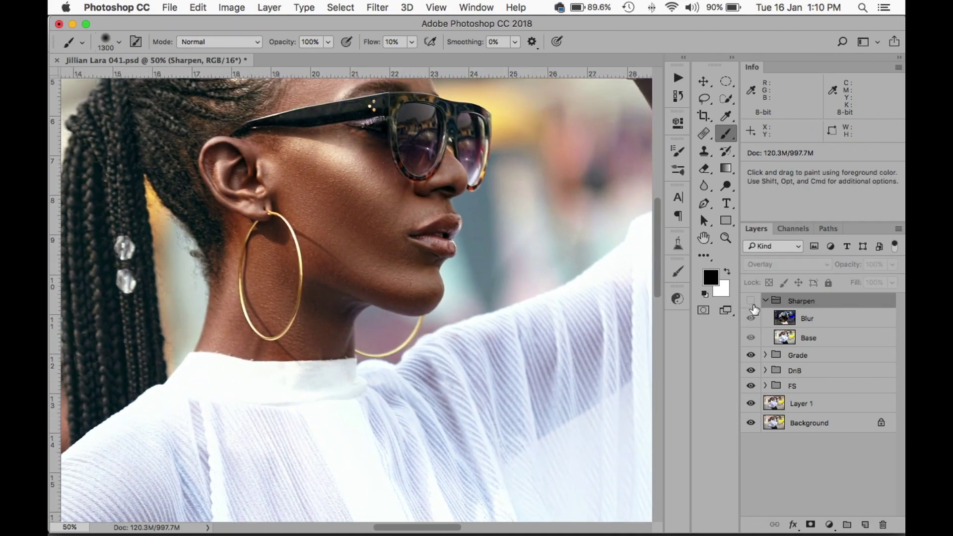
Add a black mask to the Sharpen group and paint white over the face on it with a 700-pixel brush
key("super+0")
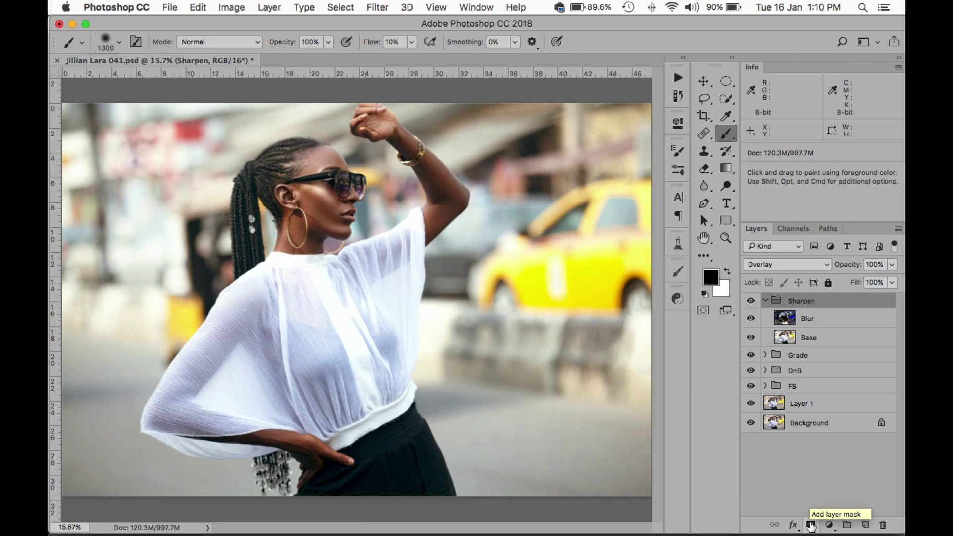
left_click(811, 526, "alt")
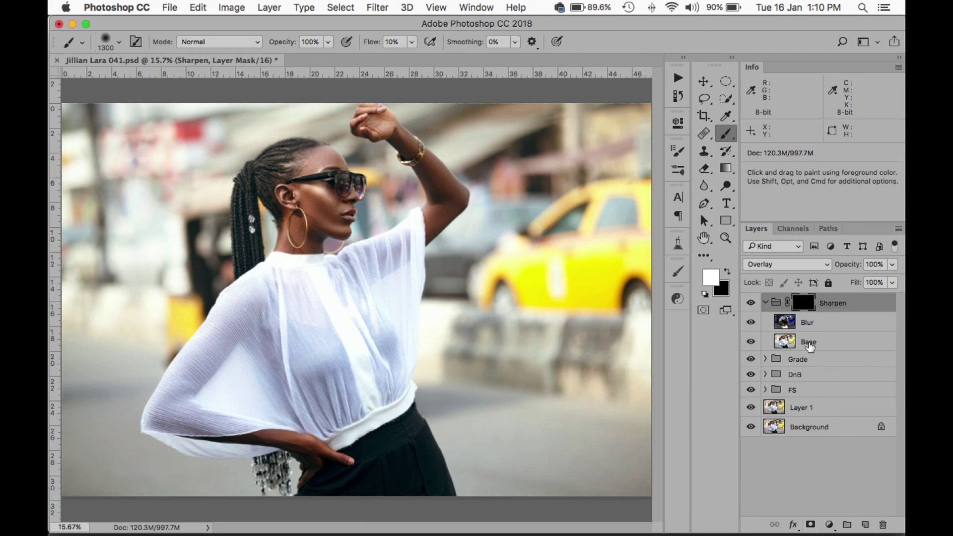
key("bracketleft")
key("bracketleft")
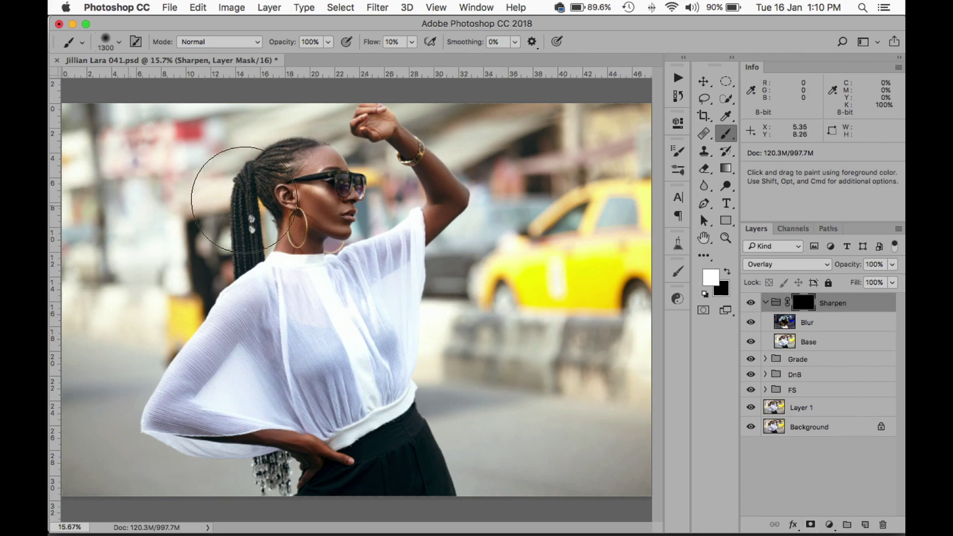
key("bracketleft")
key("bracketleft")
key("bracketleft")
key("bracketleft")
key("bracketleft")
key("bracketleft")
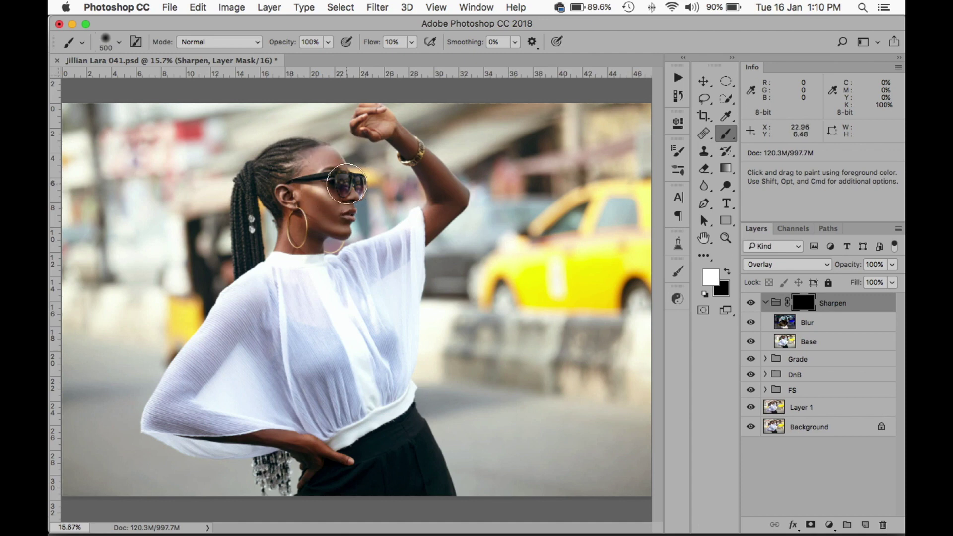
key("bracketright")
key("bracketright")
left_click_drag(338, 196, 317, 198)
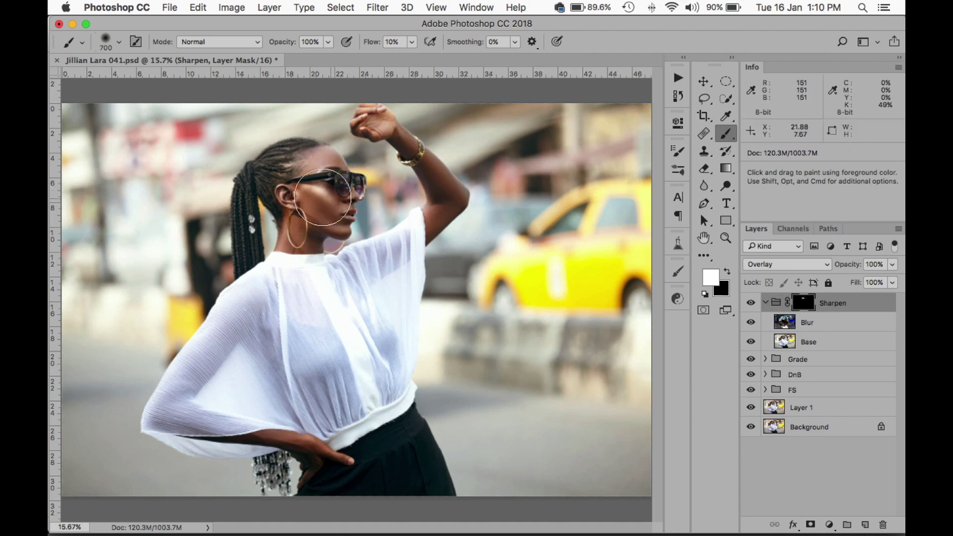
Paint white on the Sharpen mask over the face, braids, neck and raised hand at 20% flow, reducing the brush size to 500
key("shift+2")
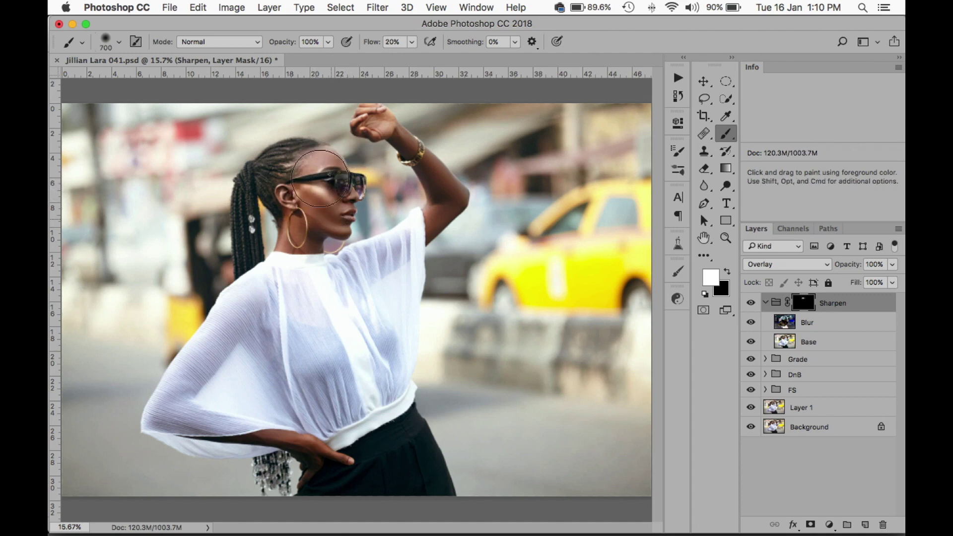
mouse_move(318, 211)
left_mouse_down()
mouse_move(316, 239)
mouse_move(281, 218)
left_mouse_up()
key("bracketleft")
key("bracketleft")
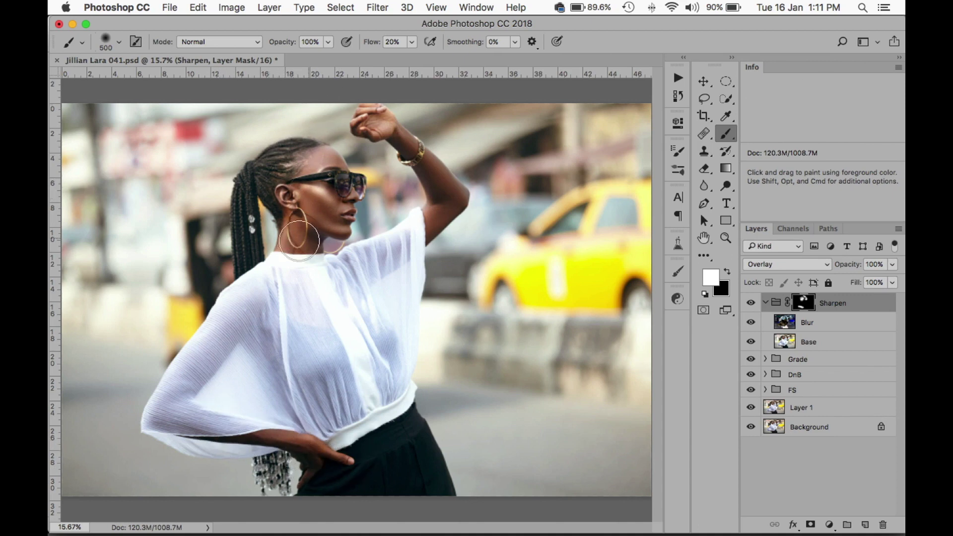
mouse_move(241, 219)
left_mouse_down()
mouse_move(281, 180)
mouse_move(252, 168)
mouse_move(284, 150)
mouse_move(335, 182)
mouse_move(335, 210)
mouse_move(286, 226)
mouse_move(329, 234)
left_mouse_up()
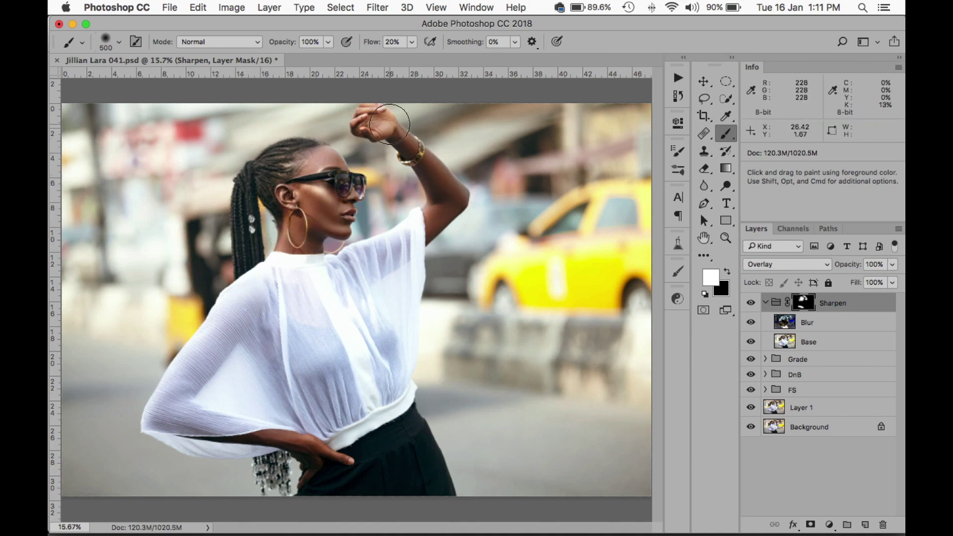
mouse_move(372, 120)
left_mouse_down()
mouse_move(422, 181)
mouse_move(436, 218)
mouse_move(445, 187)
mouse_move(367, 123)
mouse_move(301, 196)
mouse_move(302, 240)
mouse_move(342, 211)
mouse_move(338, 169)
mouse_move(315, 156)
mouse_move(276, 167)
mouse_move(274, 195)
mouse_move(239, 228)
mouse_move(251, 247)
mouse_move(260, 252)
mouse_move(282, 162)
mouse_move(339, 228)
mouse_move(330, 164)
left_mouse_up()
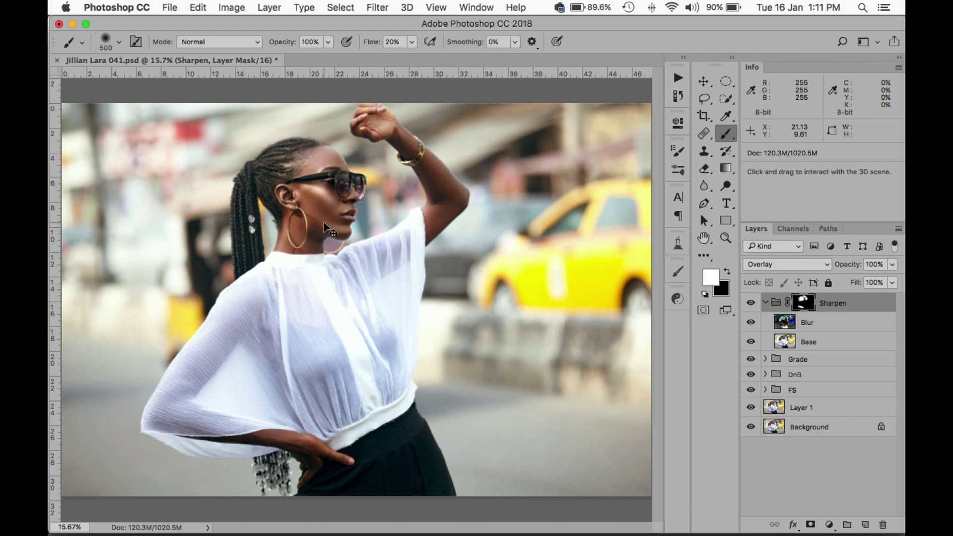
Collapse the Sharpen group and compare the image before and after retouching by hiding and reshowing the Sharpen, Grade, DnB and FS groups
key("super+minus")
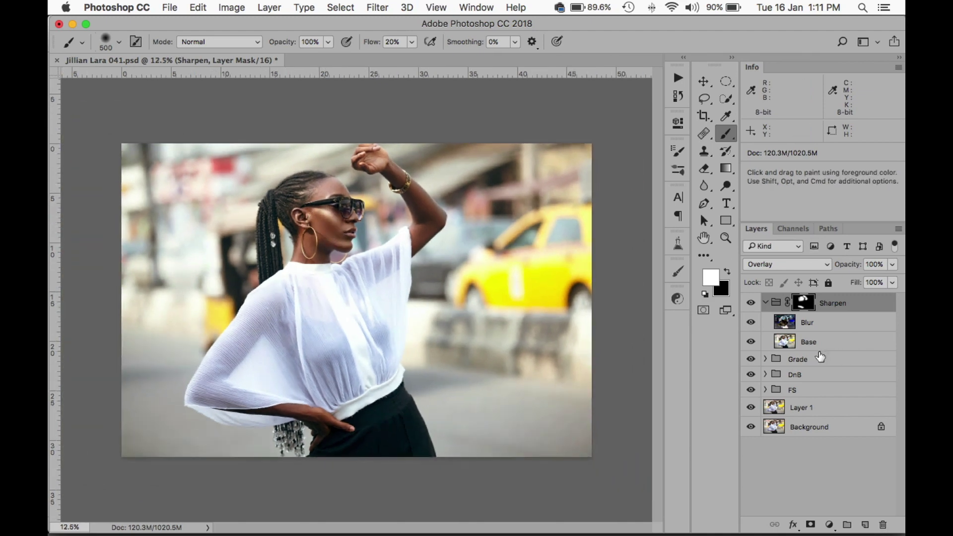
left_click(764, 302)
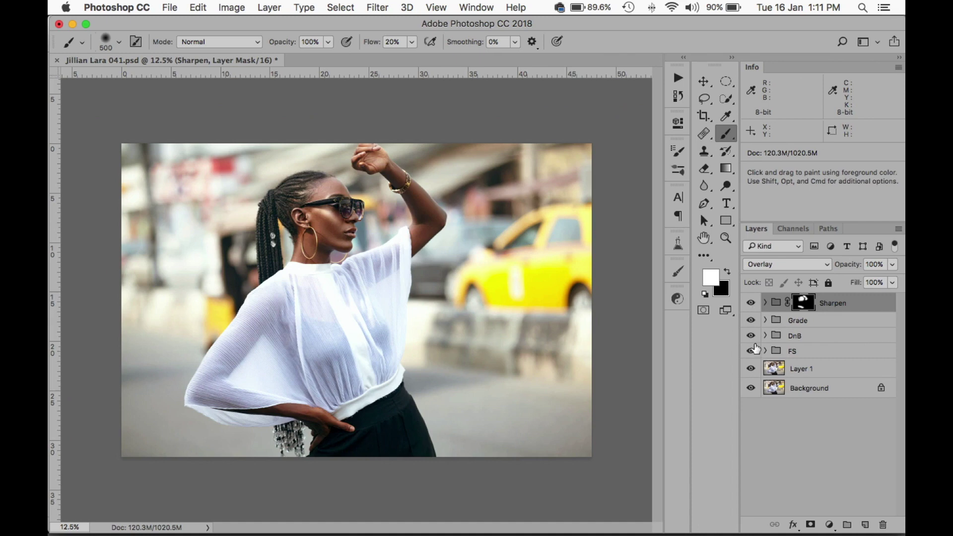
left_click(751, 304)
left_click_drag(751, 320, 751, 371)
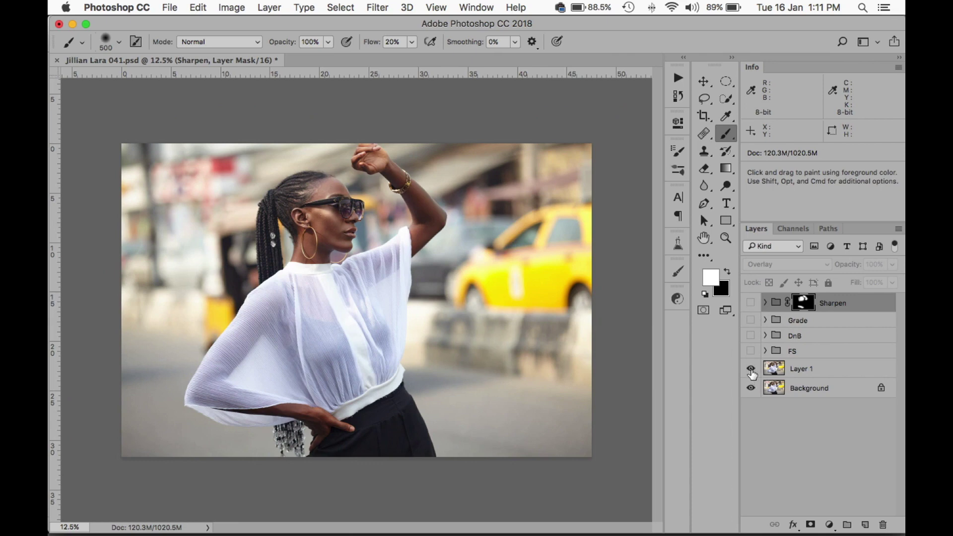
left_click(750, 350)
left_click(751, 321)
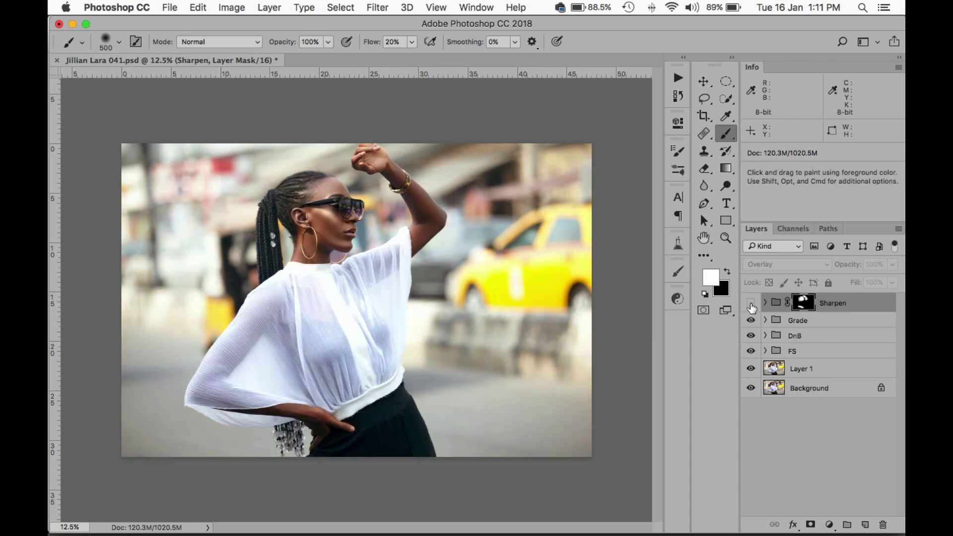
left_click(751, 303)
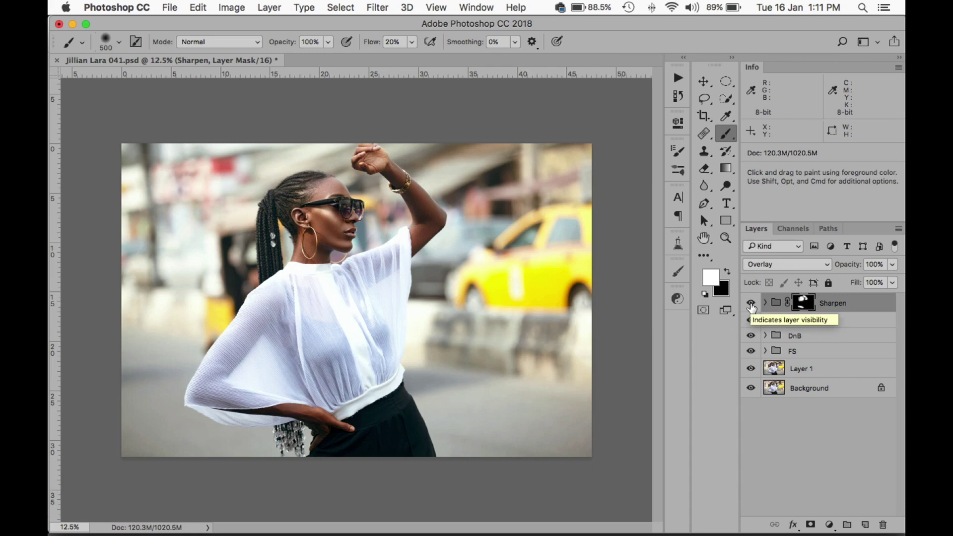